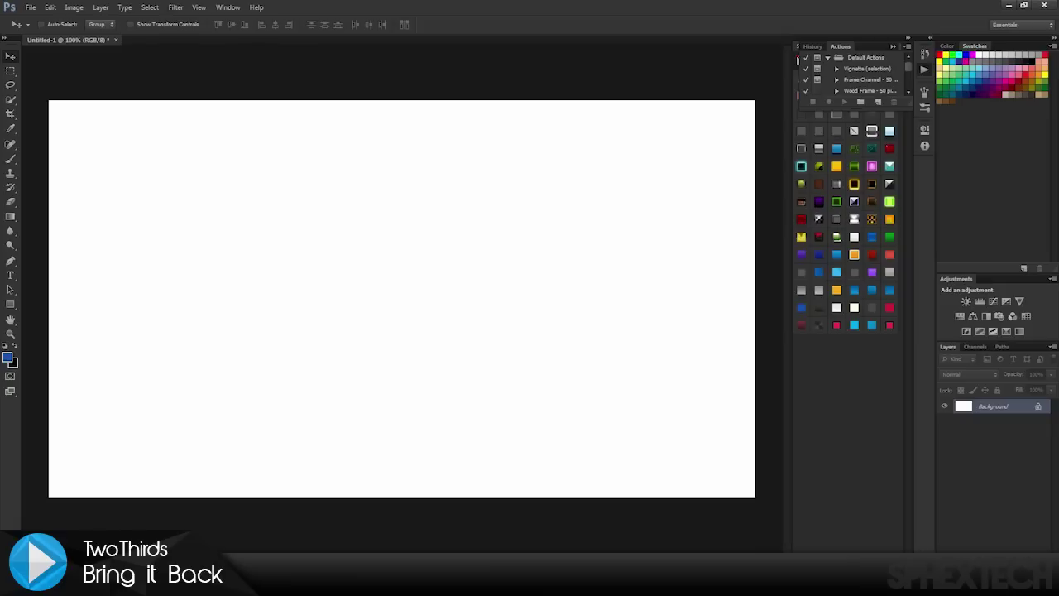
# Toggle Quick Mask on and off, then select the Rectangle Tool in Shape mode.
pyautogui.press('q')
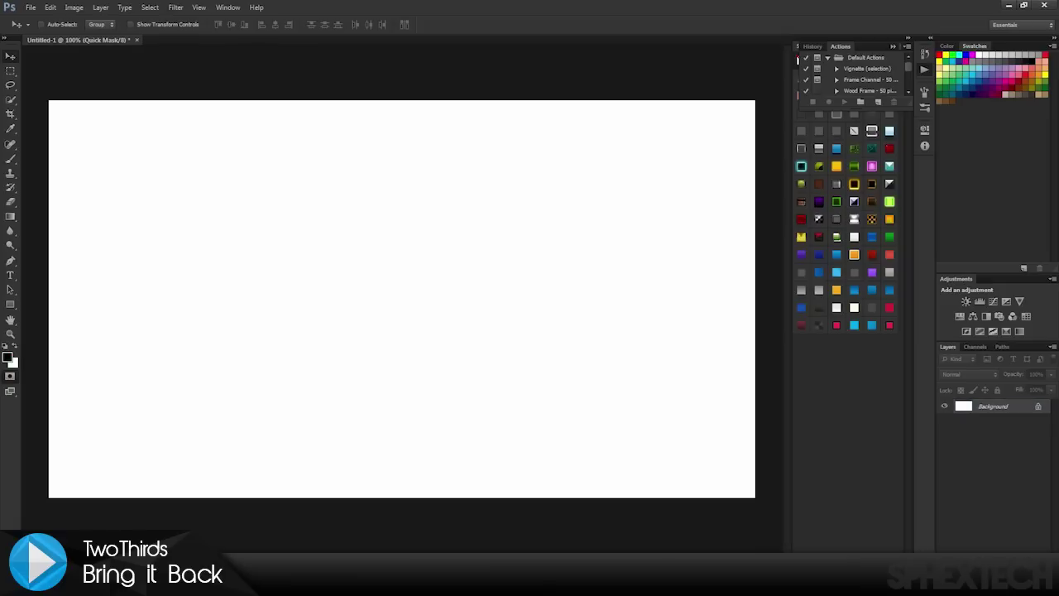
pyautogui.press('q')
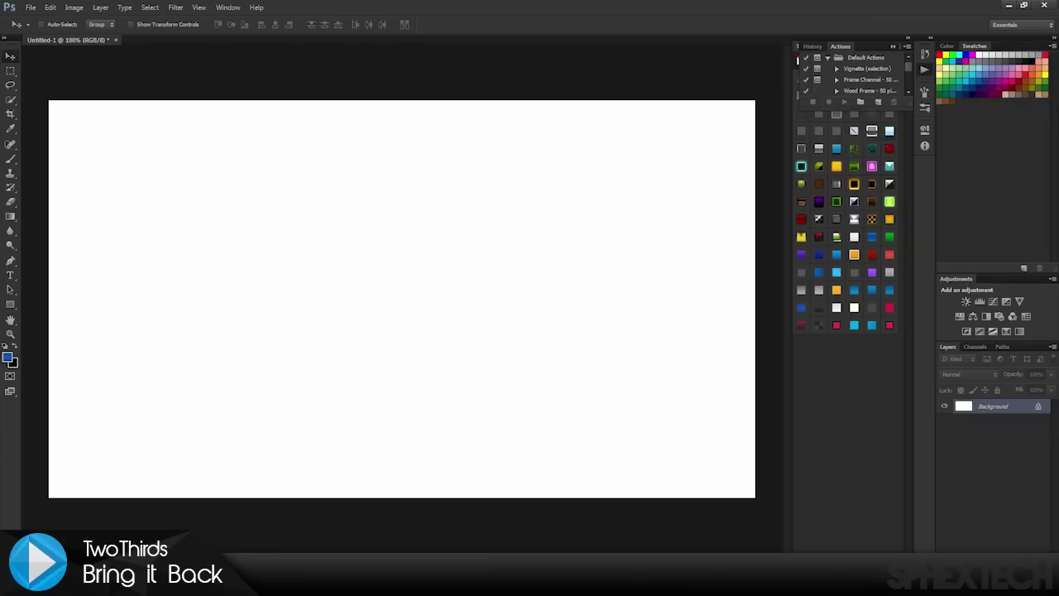
pyautogui.press('u')
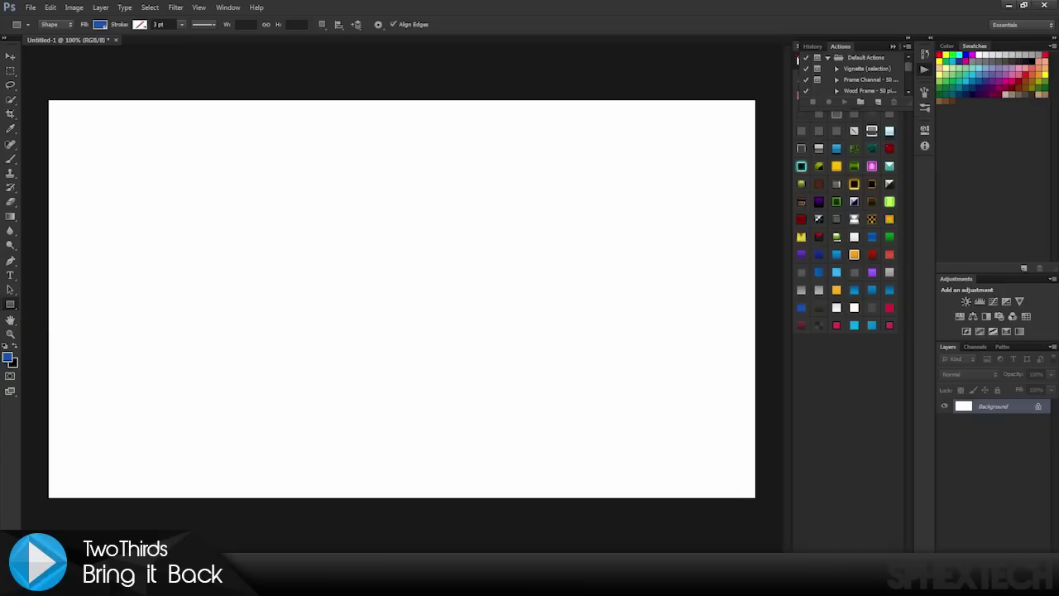
# Draw a blue-filled square near the canvas centre and shift it slightly right and up.
pyautogui.moveTo(231, 192); pyautogui.dragTo(475, 434)
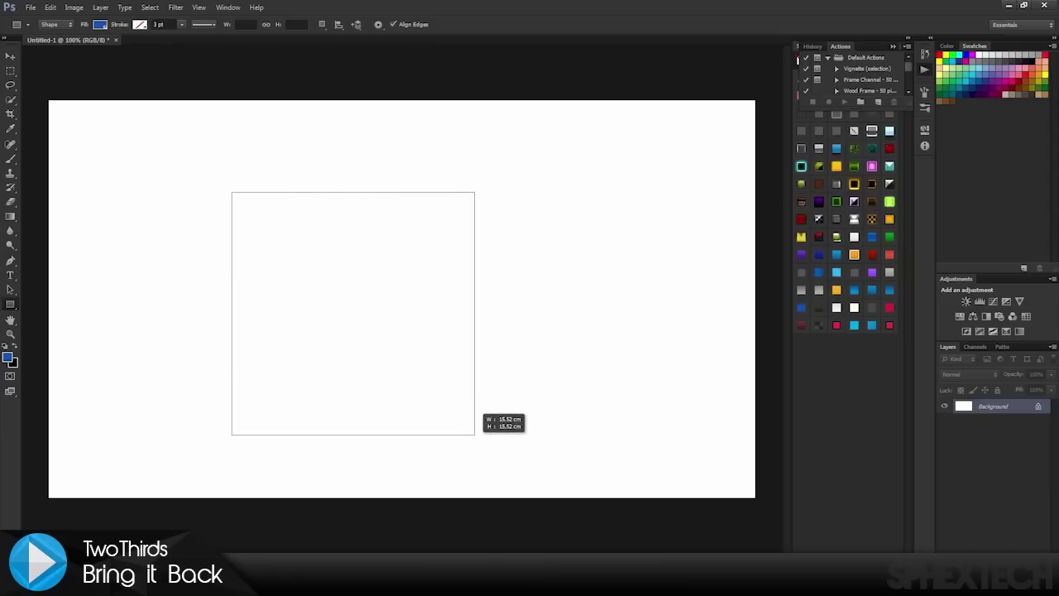
pyautogui.moveTo(474, 434); pyautogui.dragTo(475, 434)
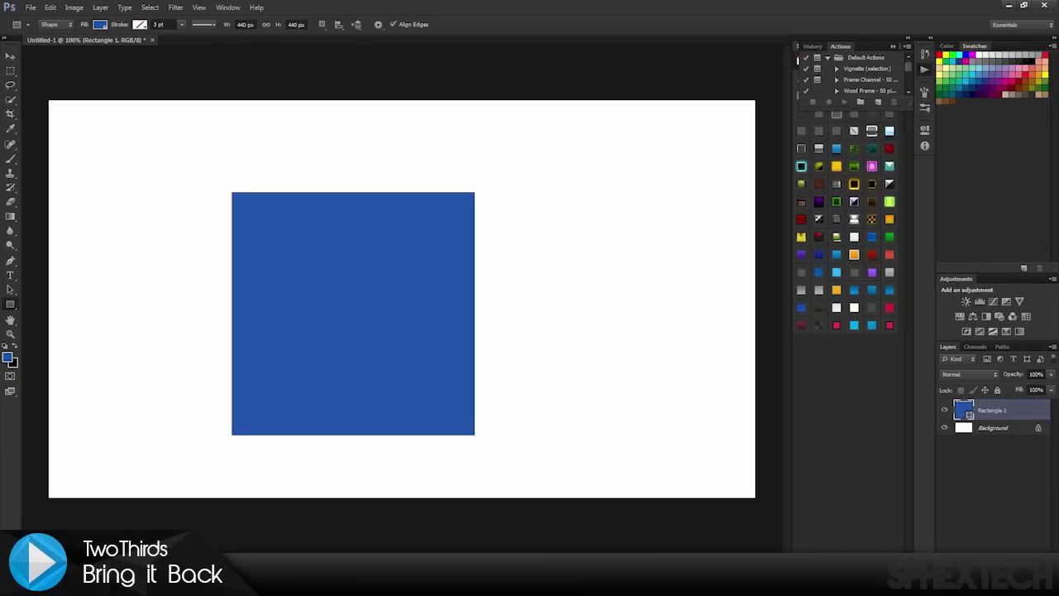
pyautogui.press('v')
pyautogui.moveTo(325, 281)
pyautogui.mouseDown()
pyautogui.moveTo(364, 266)
pyautogui.moveTo(356, 270)
pyautogui.mouseUp()
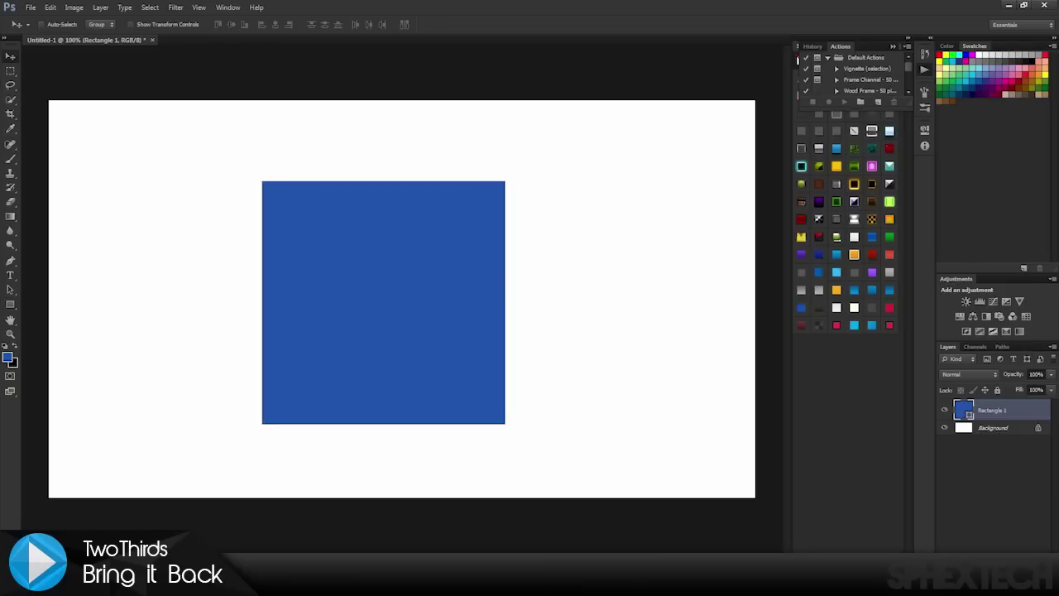
# Rasterize the Rectangle 1 shape layer via the Eraser prompt and nudge the square up-right.
pyautogui.press('e')
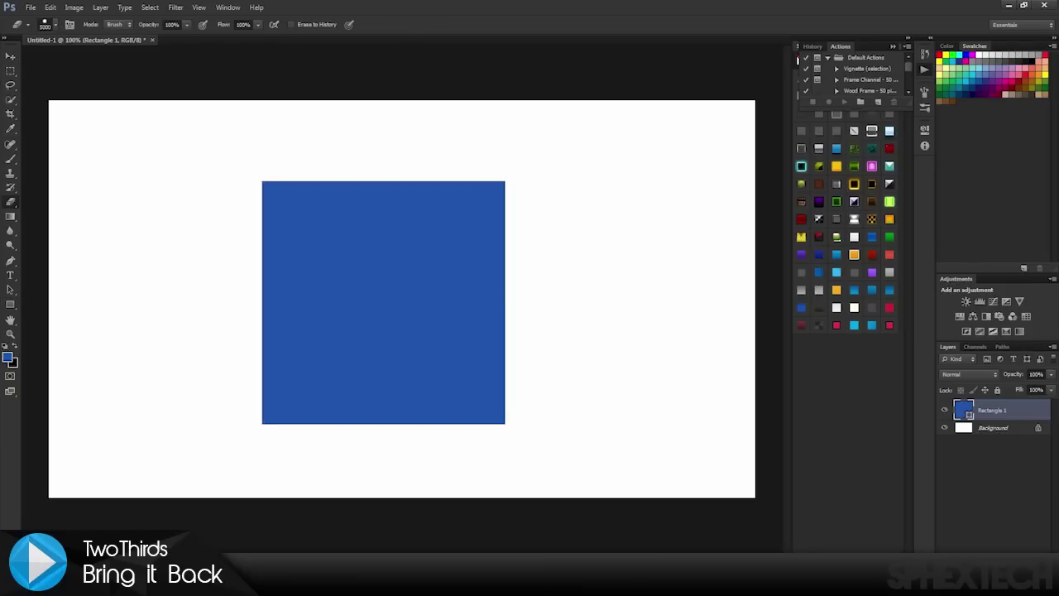
pyautogui.click(383, 302)
pyautogui.press('Return')
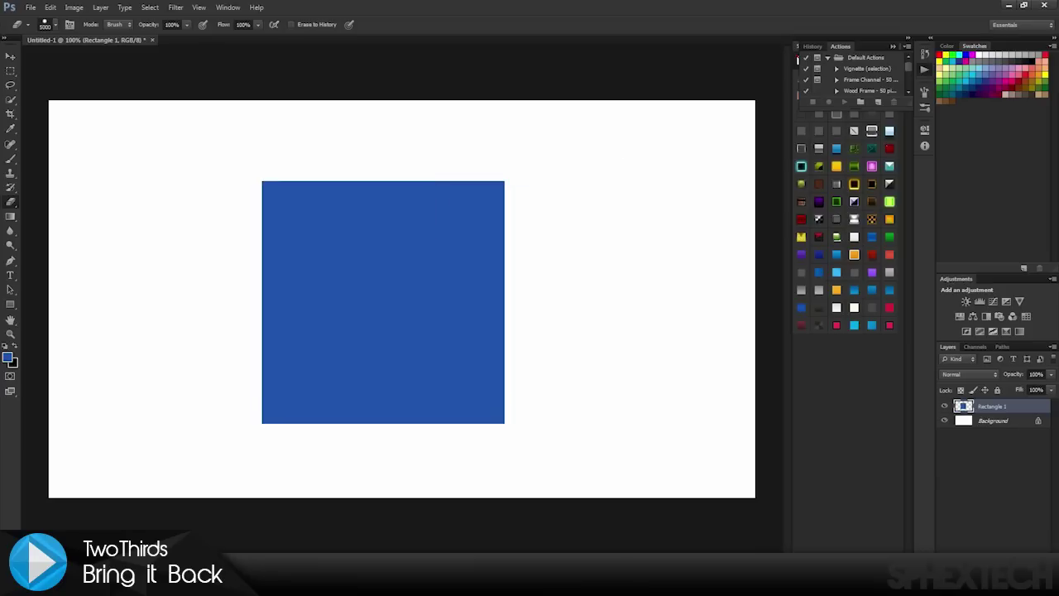
pyautogui.press('v')
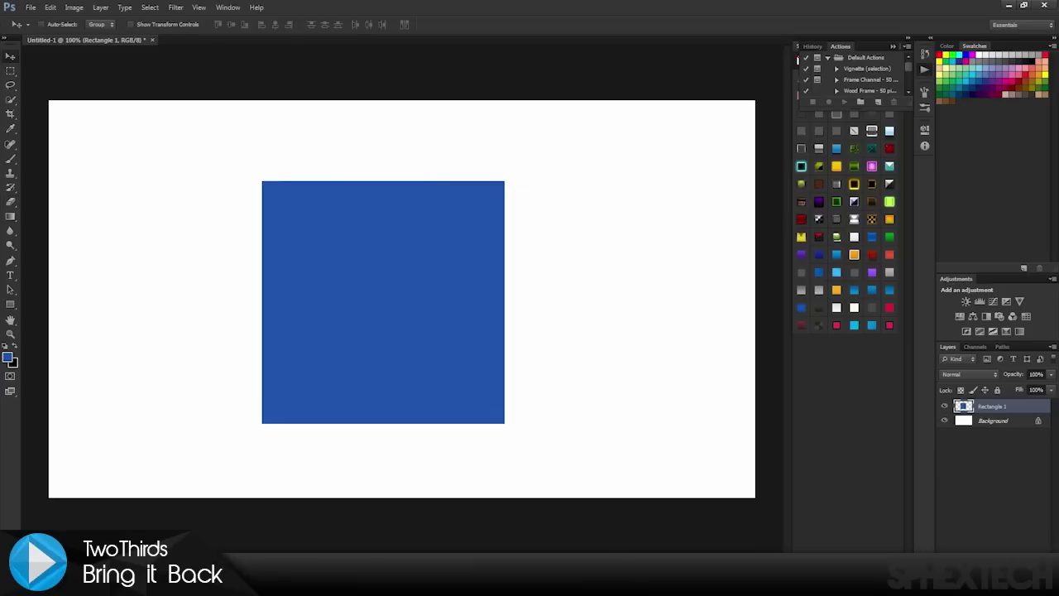
pyautogui.moveTo(447, 268); pyautogui.dragTo(451, 260)
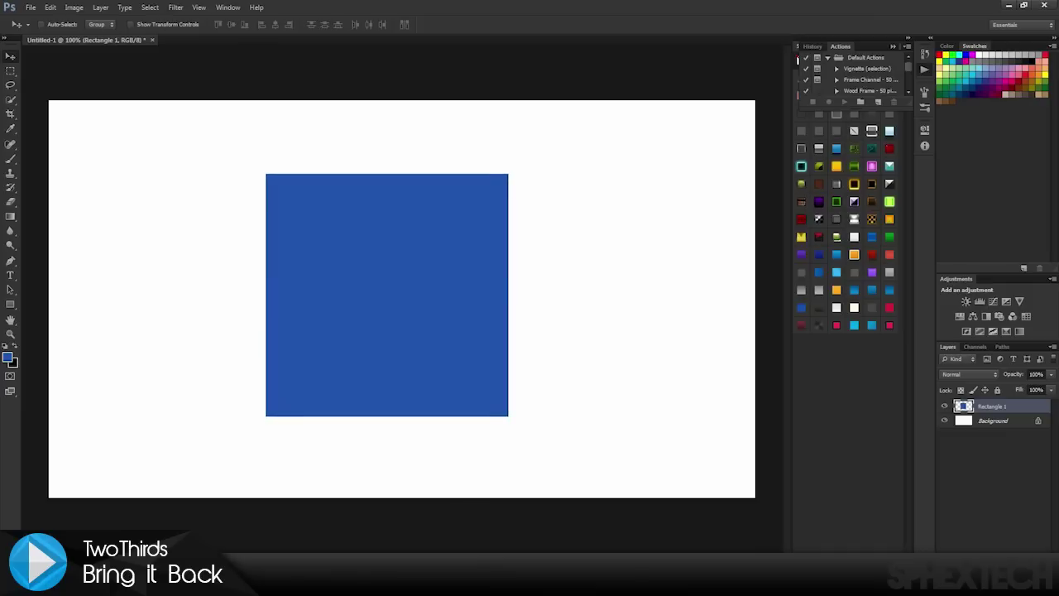
# Bring up the Rectangle 1 layer's context menu.
pyautogui.rightClick(985, 406)
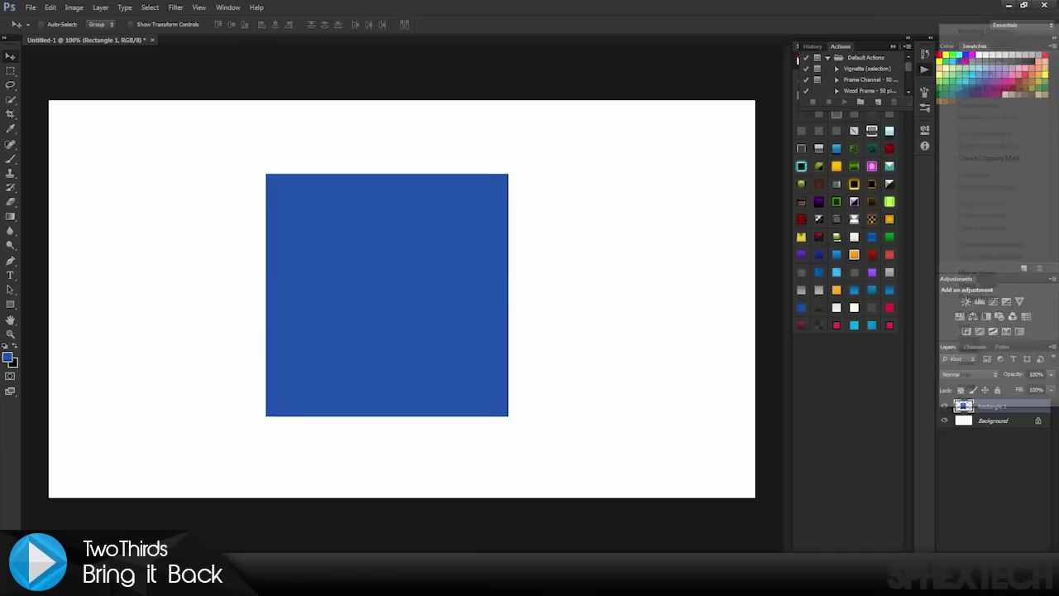
pyautogui.press('Escape')
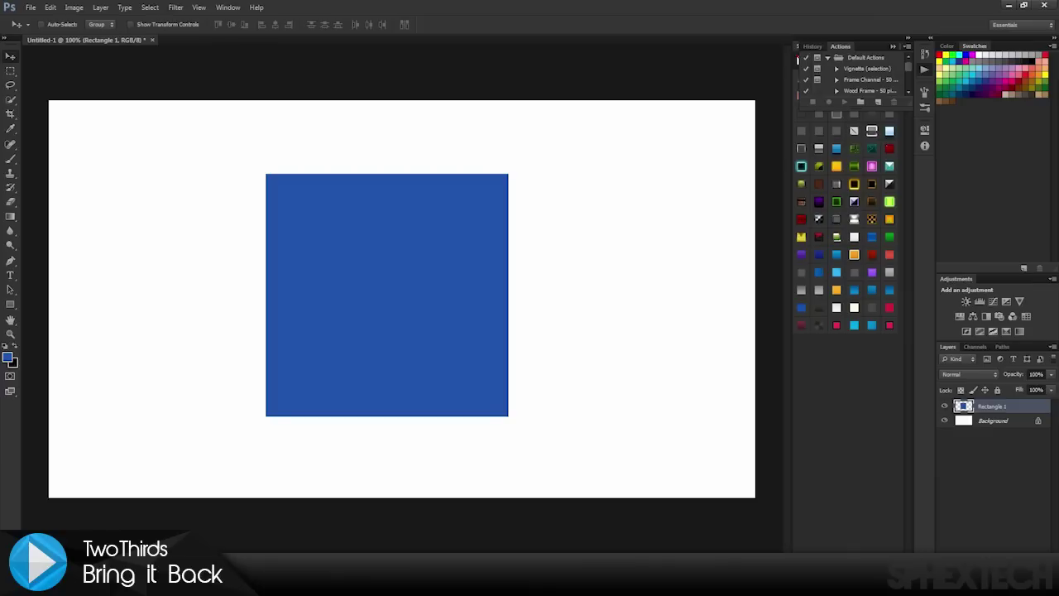
pyautogui.rightClick(984, 406)
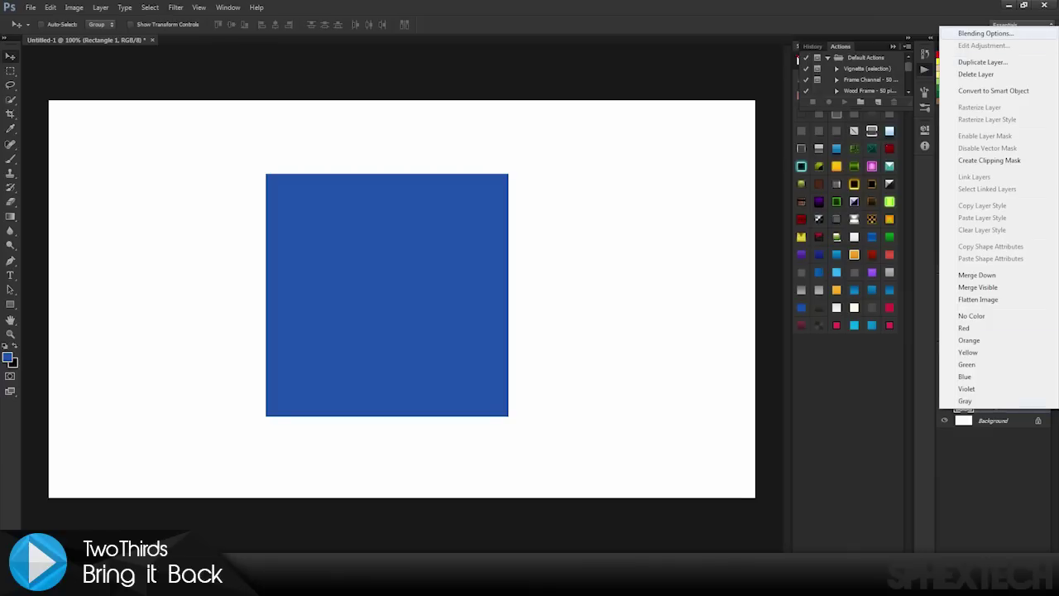
# In Blending Options, preview then remove Satin and Bevel & Emboss, and enable Gradient Overlay.
pyautogui.click(984, 33)
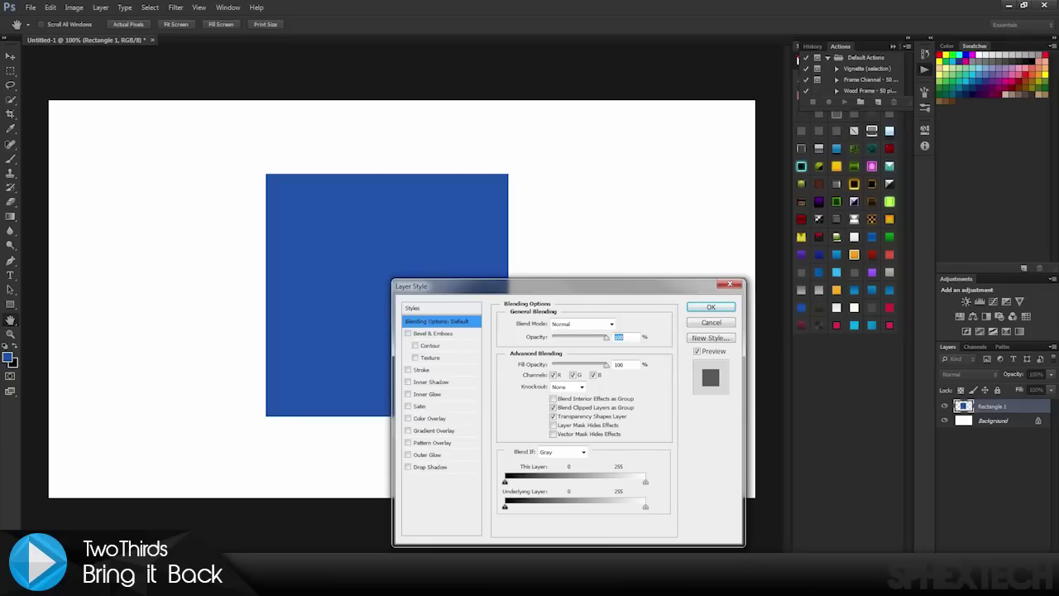
pyautogui.moveTo(430, 286); pyautogui.dragTo(557, 176)
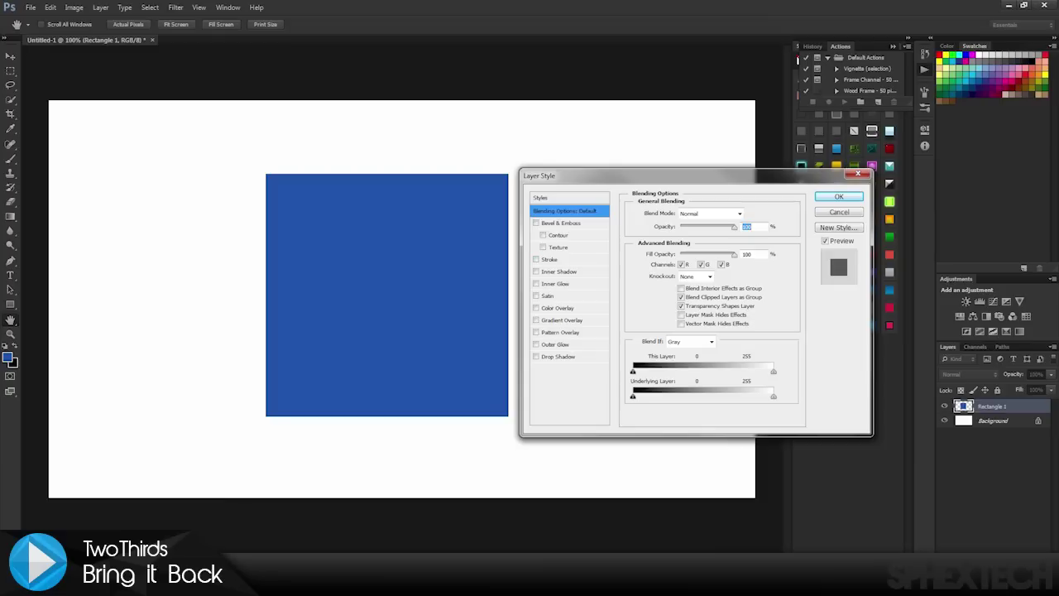
pyautogui.click(535, 295)
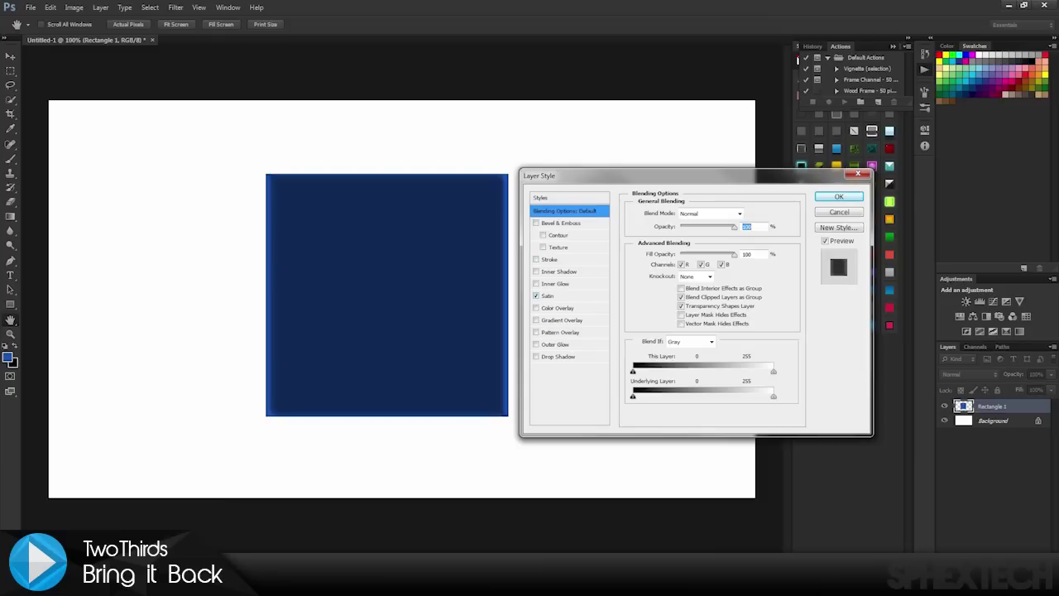
pyautogui.click(535, 295)
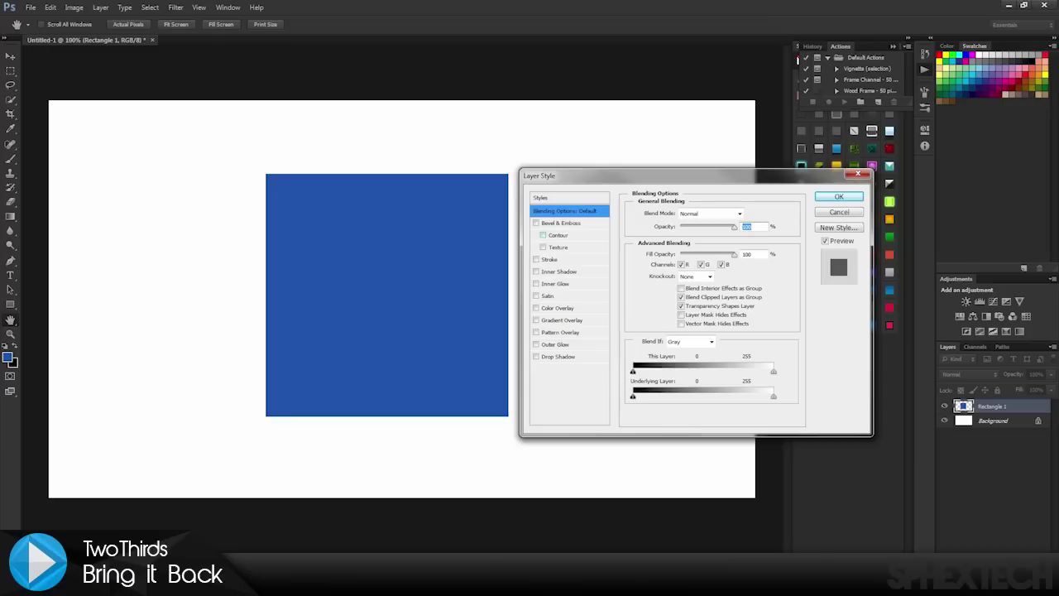
pyautogui.click(535, 223)
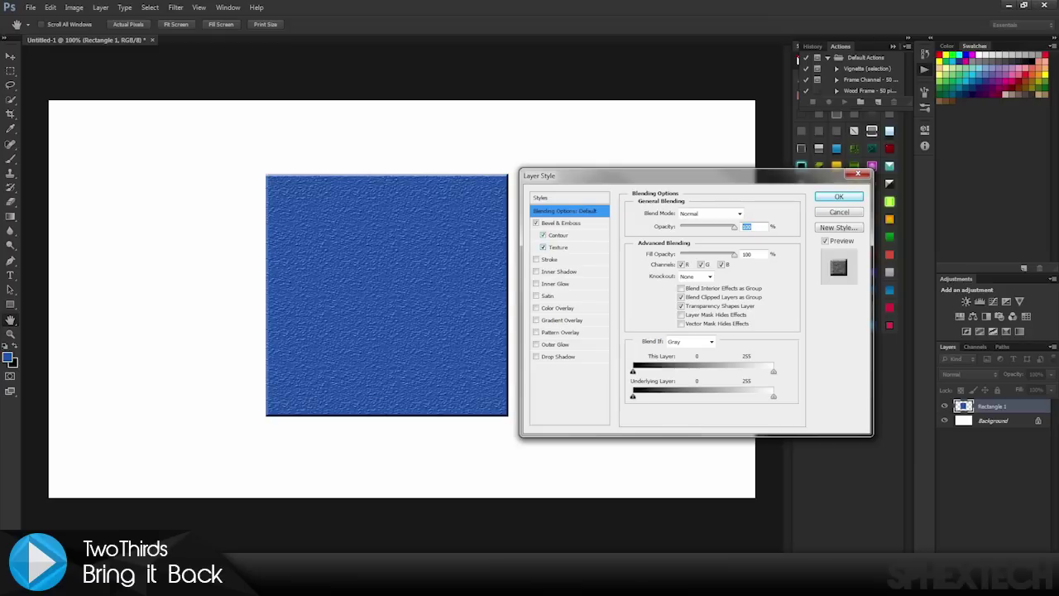
pyautogui.click(535, 223)
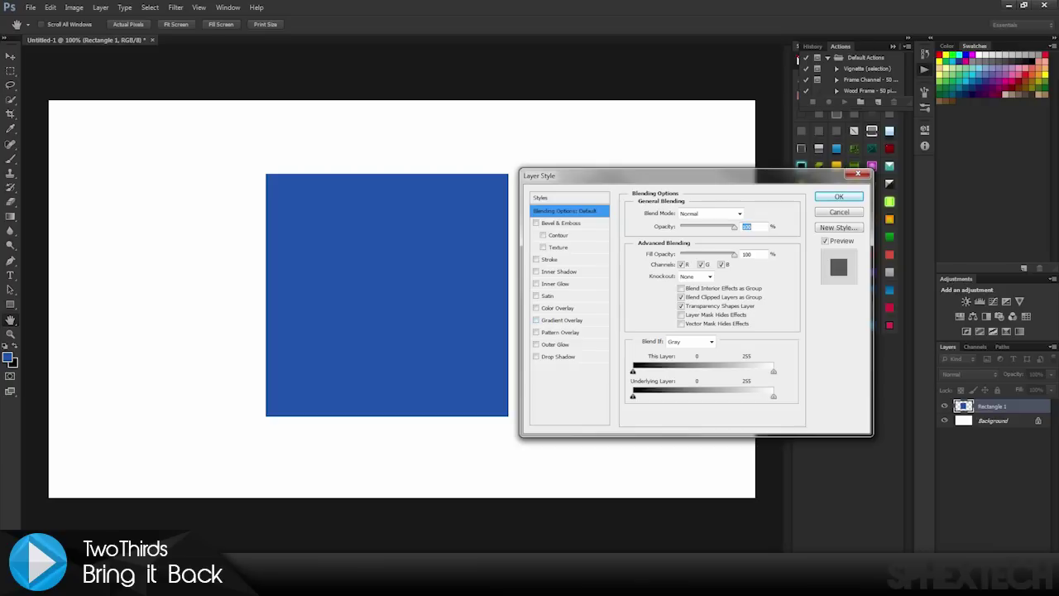
pyautogui.click(562, 320)
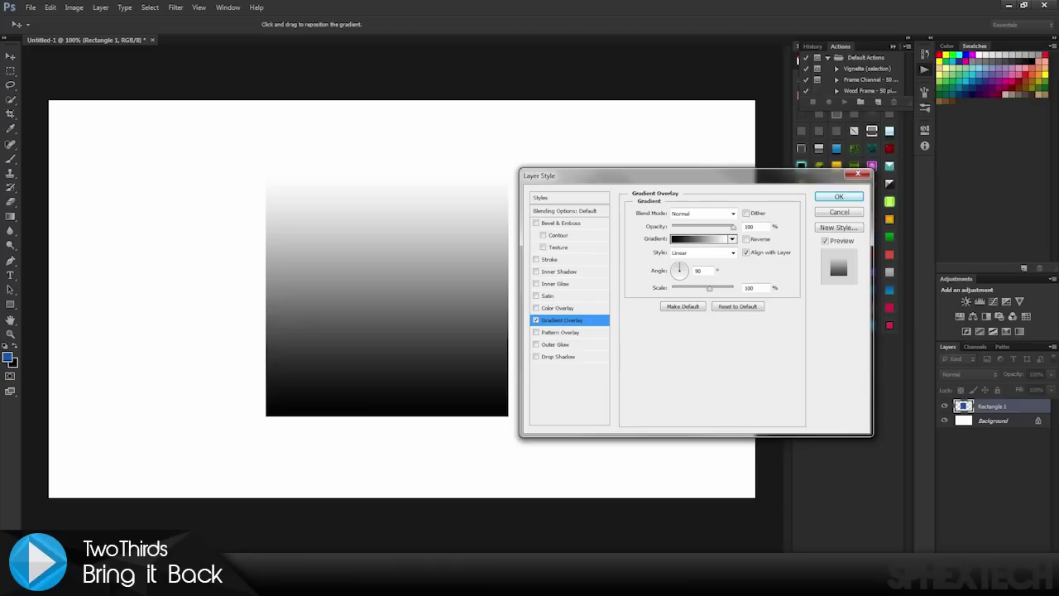
# In the Gradient Editor, choose the Foreground to Background preset after browsing neighbouring presets.
pyautogui.click(700, 239)
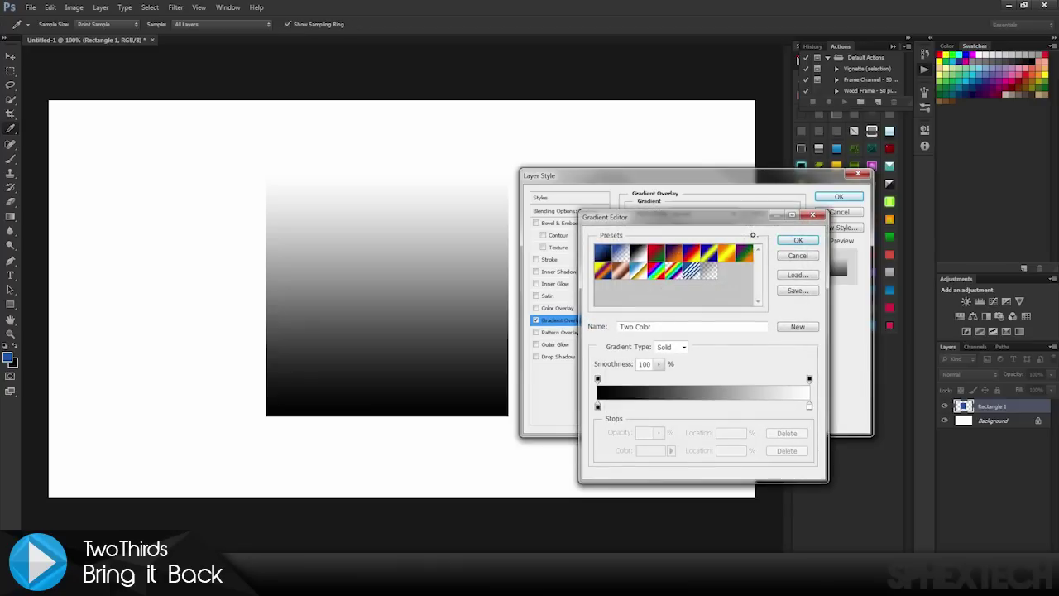
pyautogui.click(602, 252)
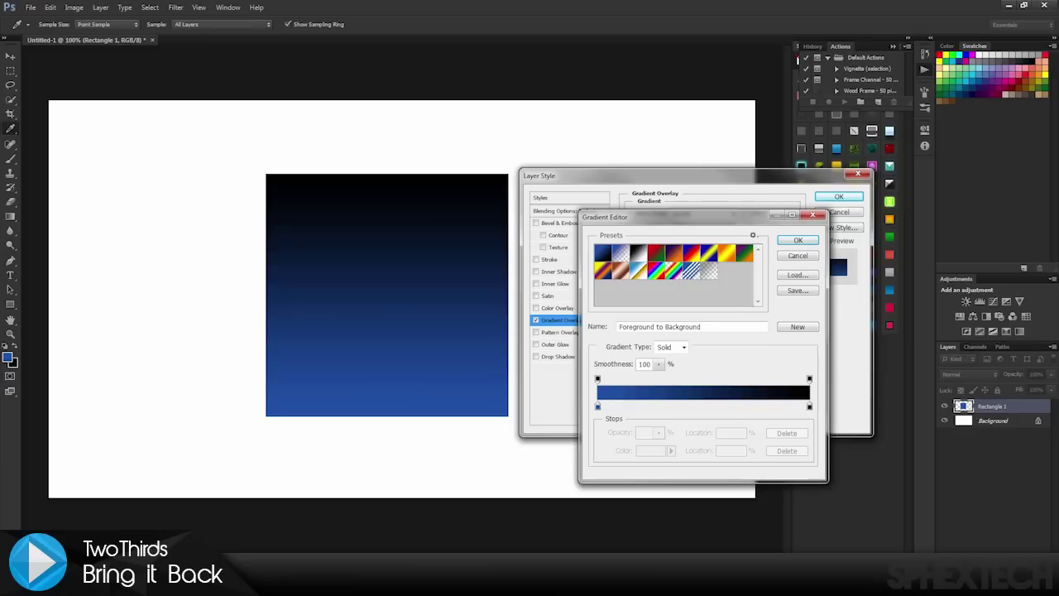
pyautogui.press('Right')
pyautogui.press('Right')
pyautogui.press('Right')
pyautogui.press('Right')
pyautogui.press('Right')
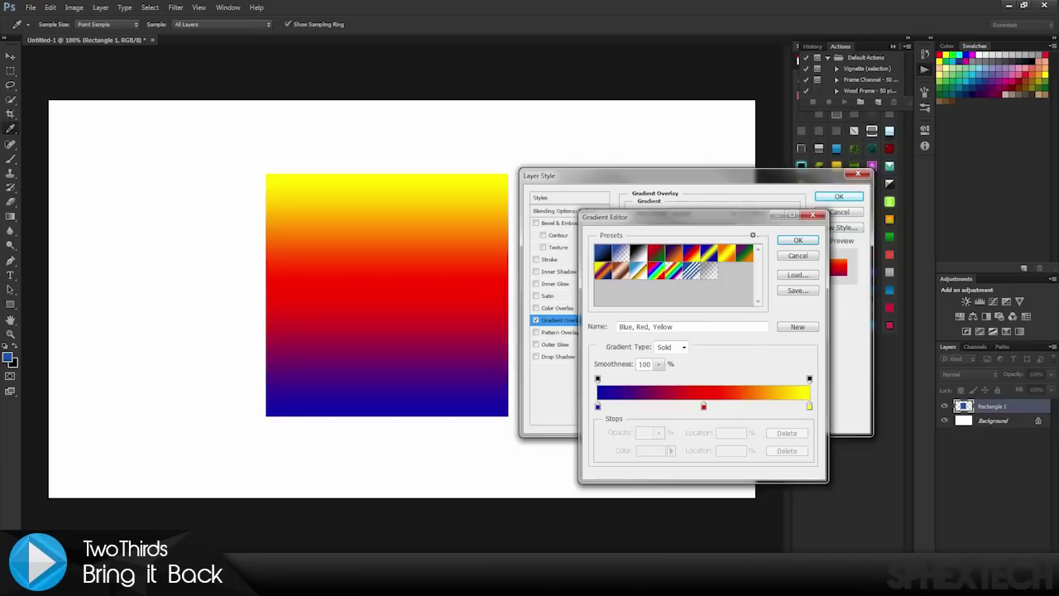
pyautogui.press('Right')
pyautogui.press('Right')
pyautogui.press('Right')
pyautogui.press('Right')
pyautogui.press('Right')
pyautogui.press('Right')
pyautogui.press('Right')
pyautogui.press('Left')
pyautogui.press('Left')
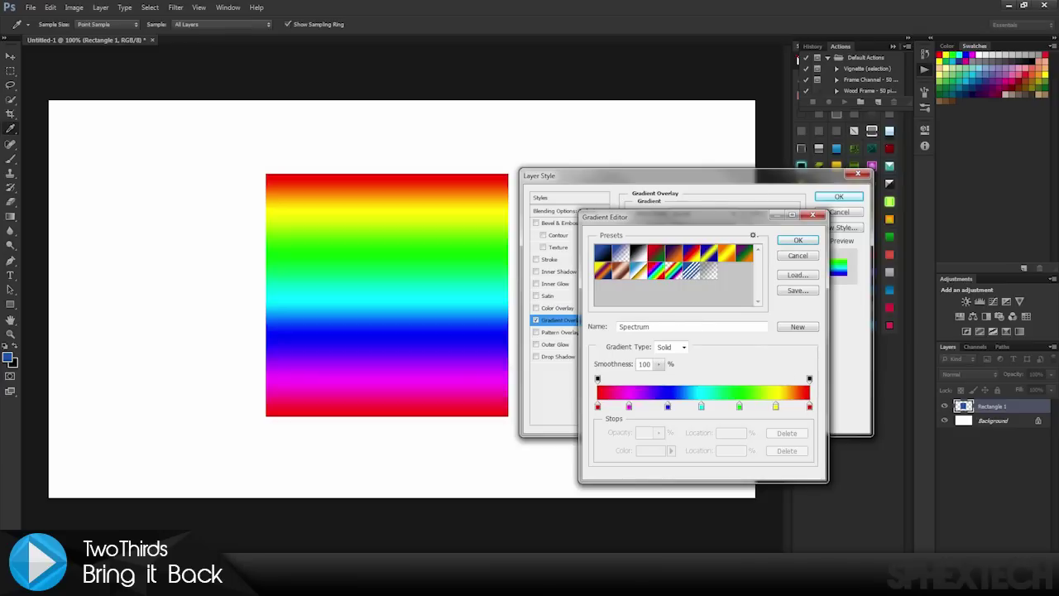
pyautogui.press('Left')
pyautogui.press('Left')
pyautogui.press('Left')
pyautogui.press('Left')
pyautogui.press('Left')
pyautogui.press('Left')
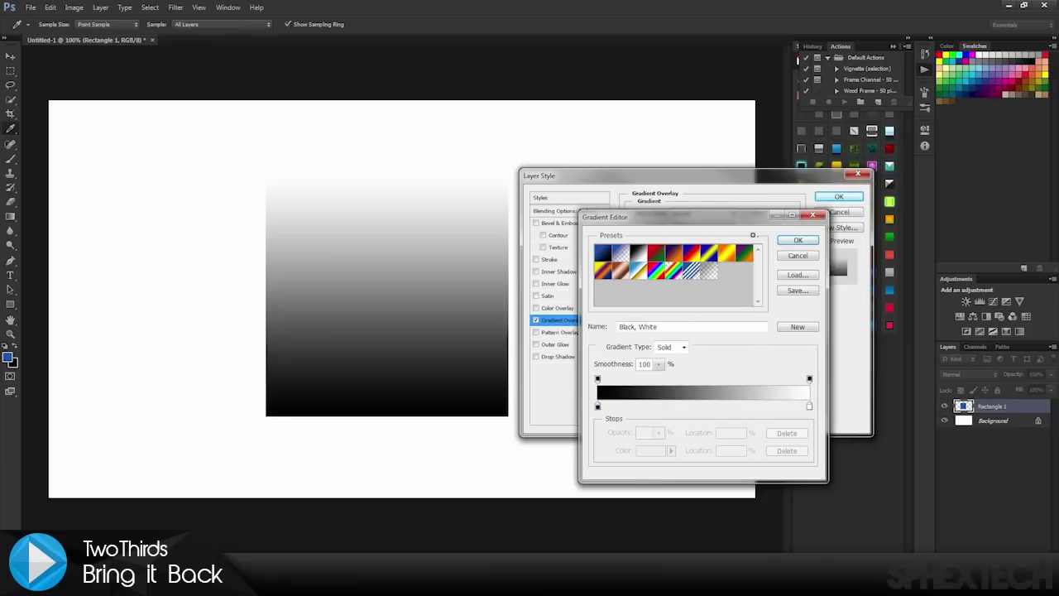
pyautogui.press('Right')
pyautogui.press('Left')
pyautogui.press('Left')
pyautogui.press('Left')
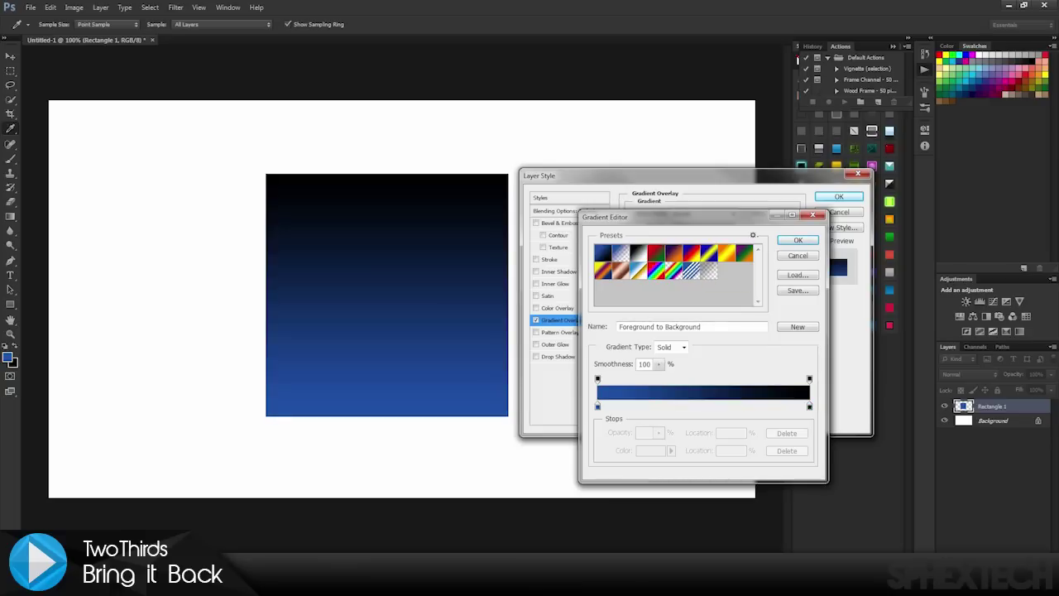
# Set the gradient's left end stop colour to dark grey 383838.
pyautogui.click(597, 405)
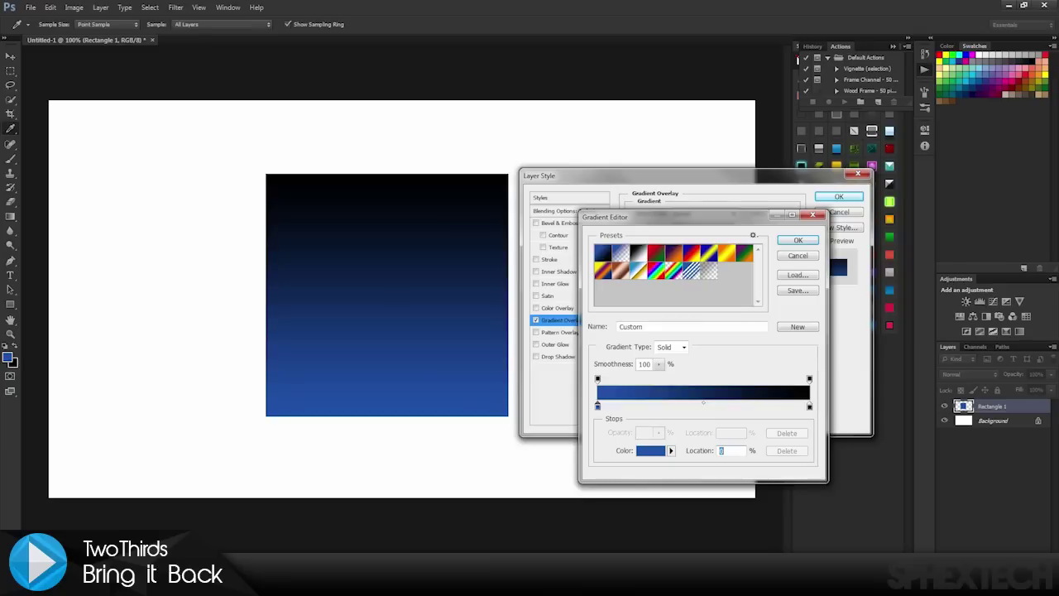
pyautogui.click(650, 450)
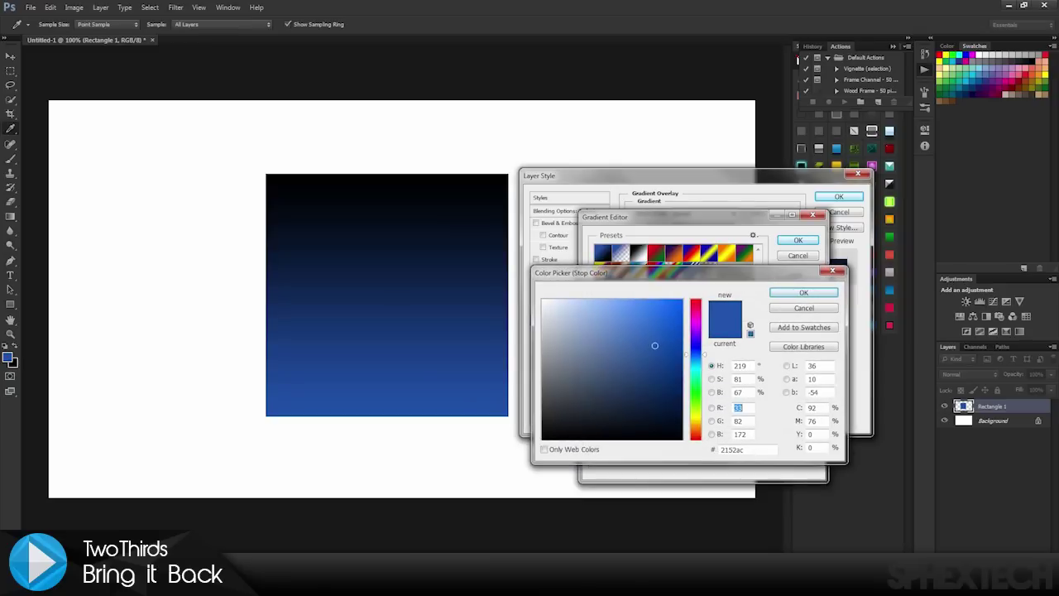
pyautogui.click(542, 417)
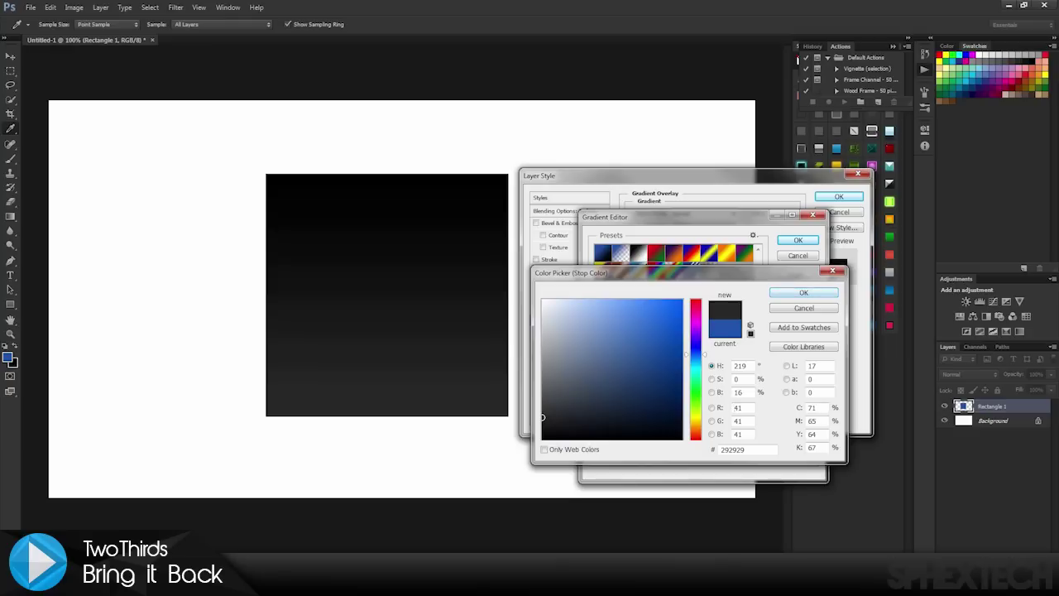
pyautogui.press('Return')
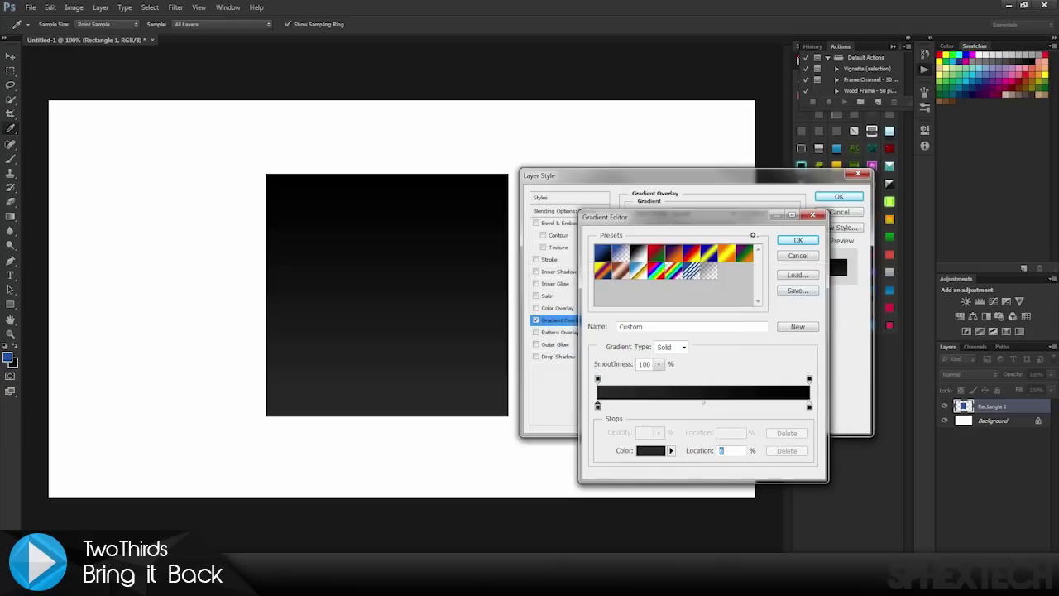
pyautogui.click(650, 450)
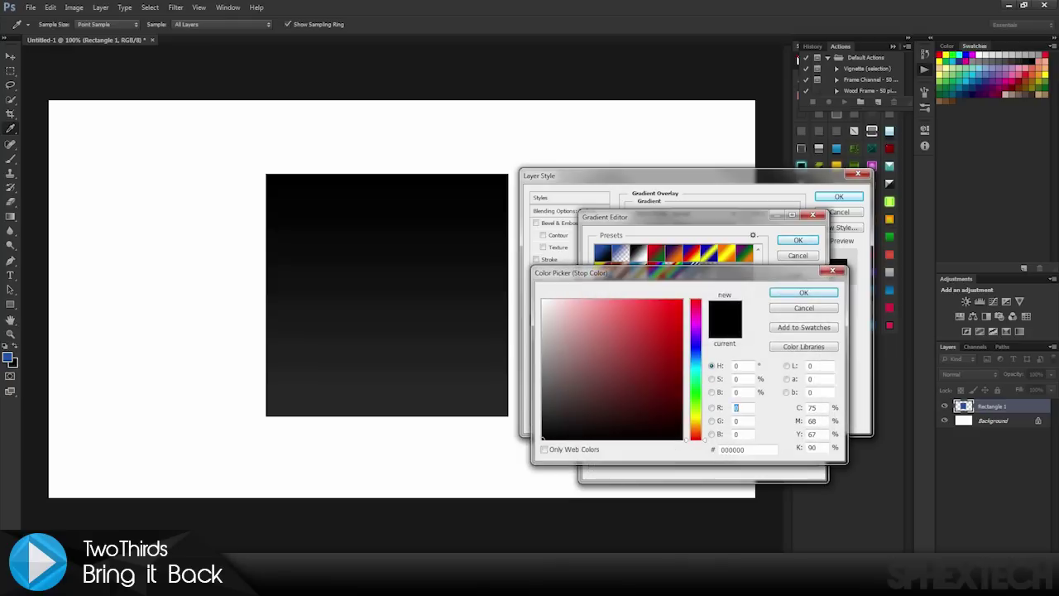
pyautogui.click(543, 409)
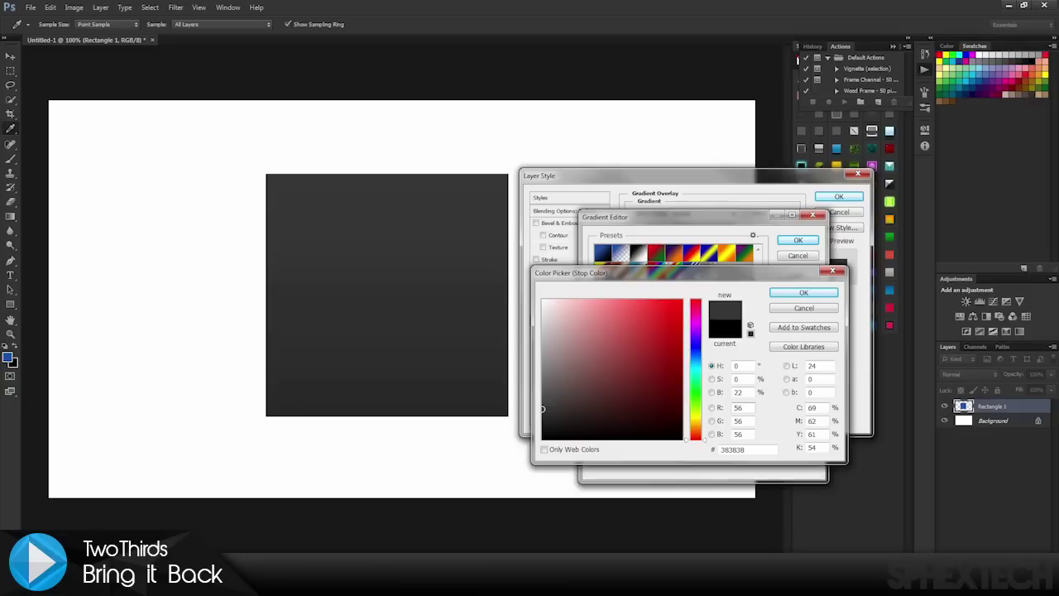
pyautogui.press('Return')
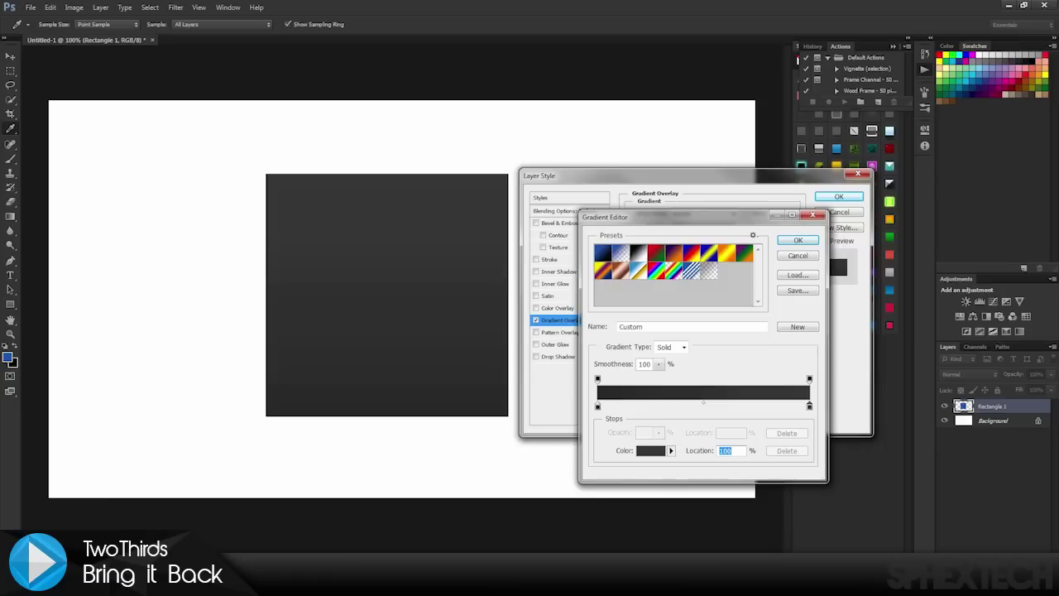
# Add a colour stop at 50% and darken it to near black.
pyautogui.click(703, 406)
pyautogui.doubleClick(703, 406)
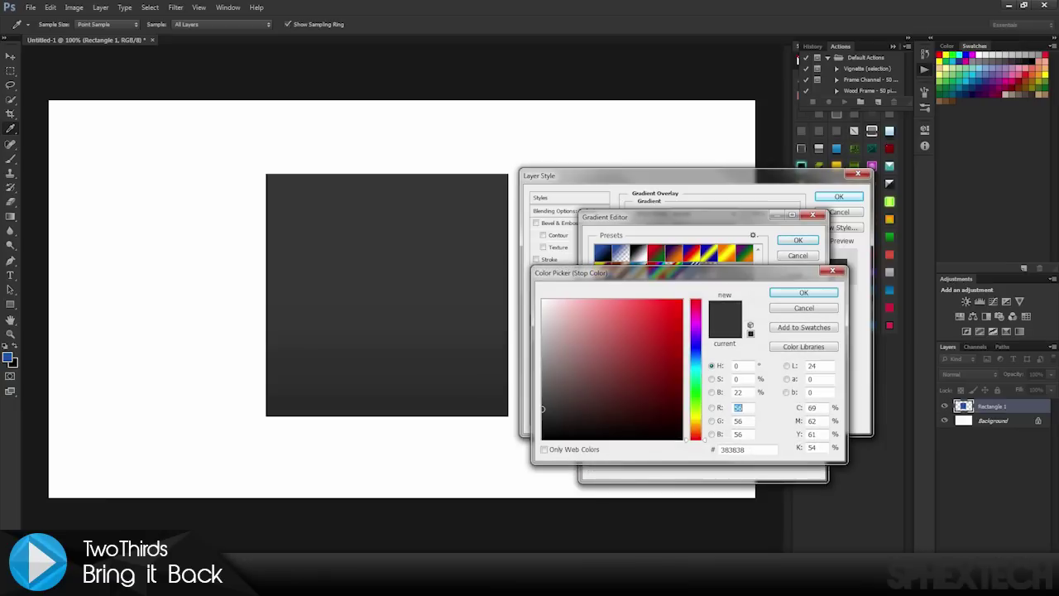
pyautogui.moveTo(543, 407); pyautogui.dragTo(543, 434)
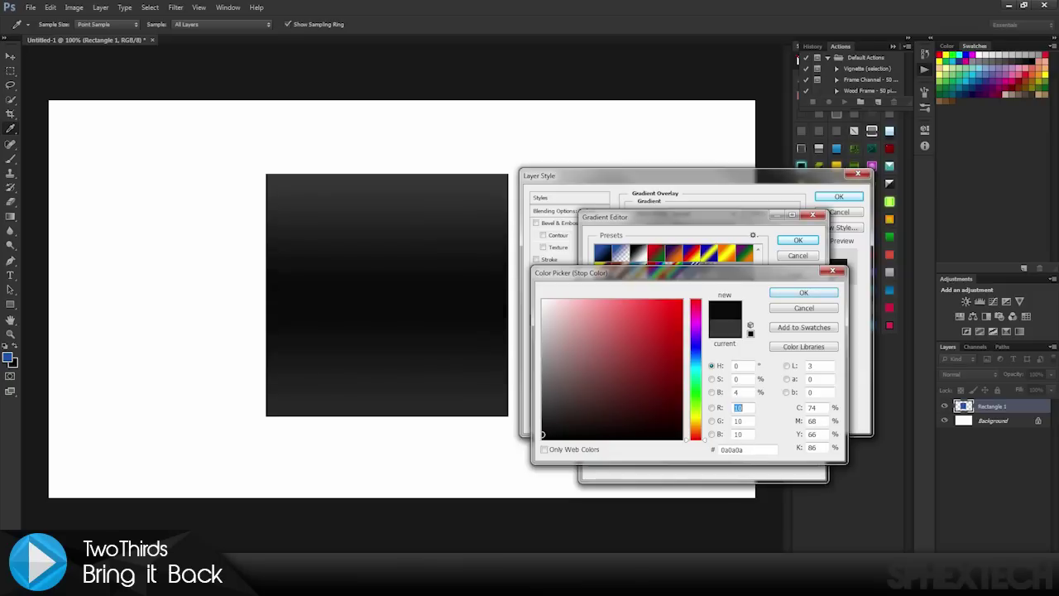
pyautogui.click(803, 292)
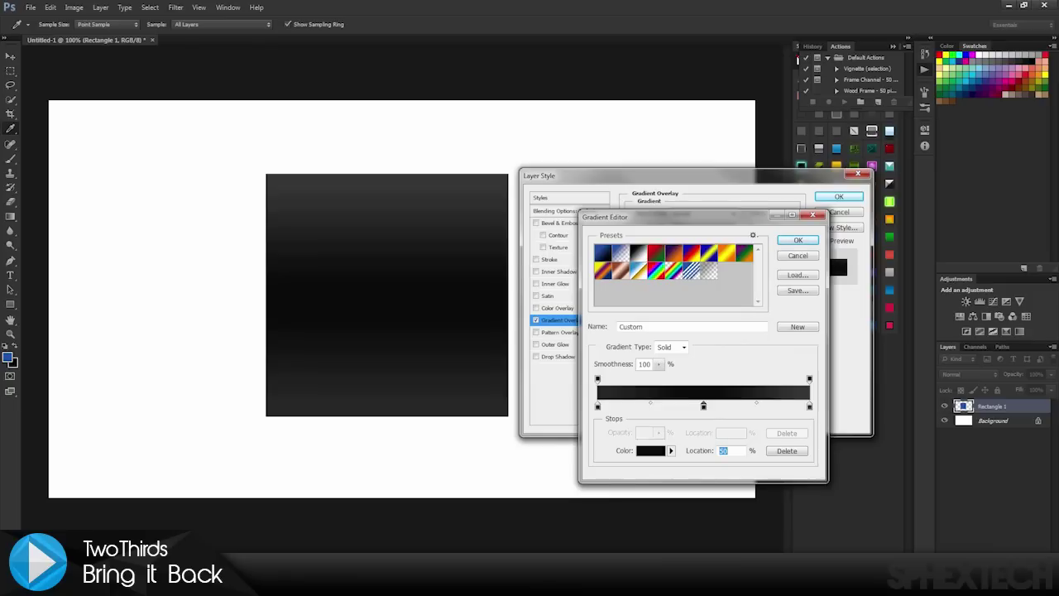
# Edit the stop location value, trying 51, and reselect the left and middle stops.
pyautogui.write('51')
pyautogui.doubleClick(720, 450)
pyautogui.click(597, 405)
pyautogui.press('BackSpace')
pyautogui.click(705, 405)
pyautogui.click(597, 406)
# Set the left, middle and right gradient stops to dark grey 424242.
pyautogui.click(650, 450)
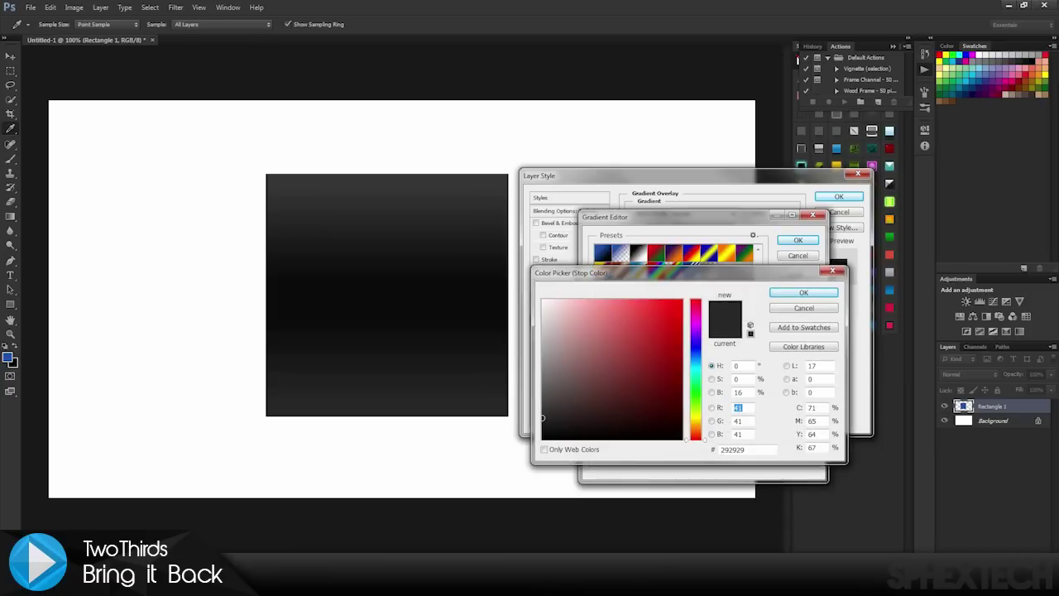
pyautogui.moveTo(542, 418); pyautogui.dragTo(542, 402)
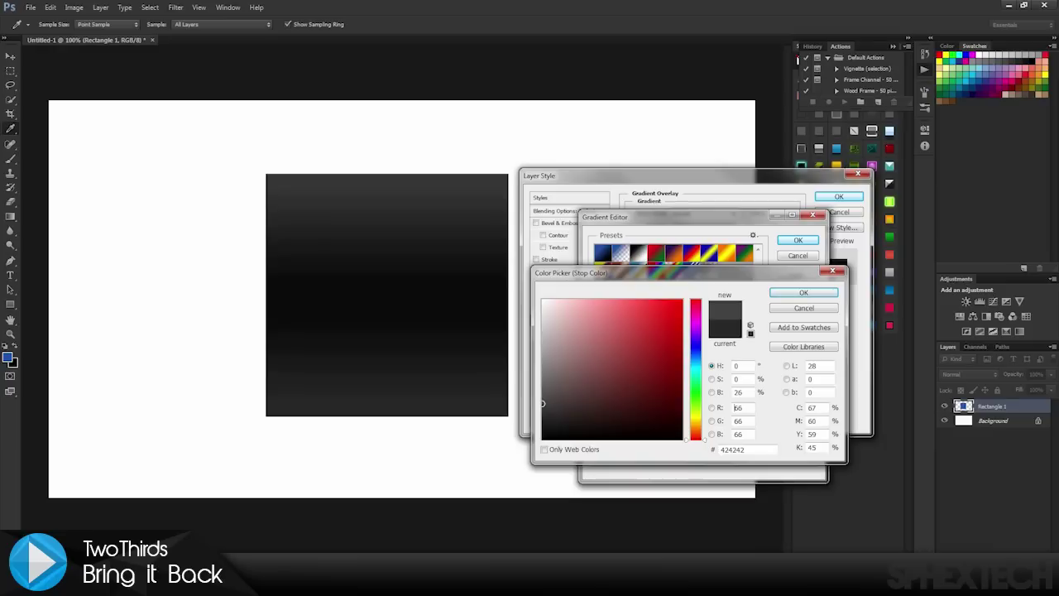
pyautogui.click(732, 449)
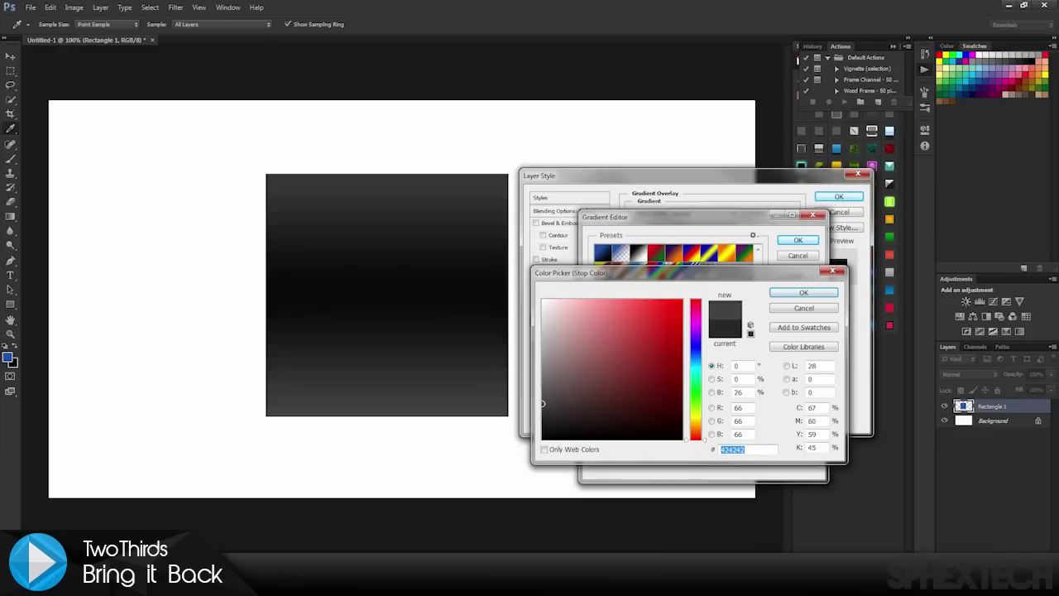
pyautogui.press('Return')
pyautogui.click(704, 406)
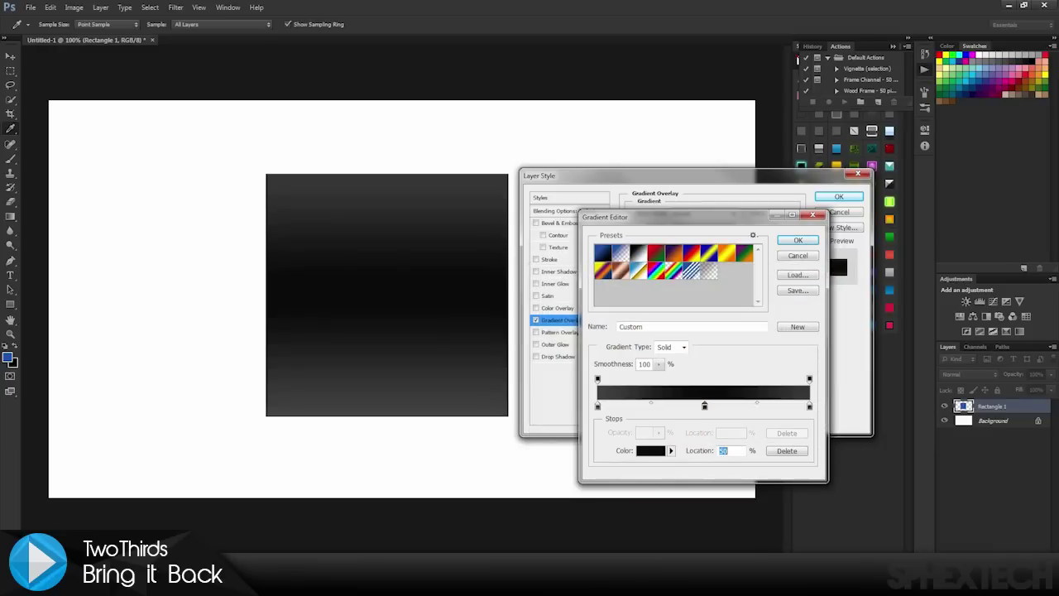
pyautogui.click(651, 450)
pyautogui.write('424242')
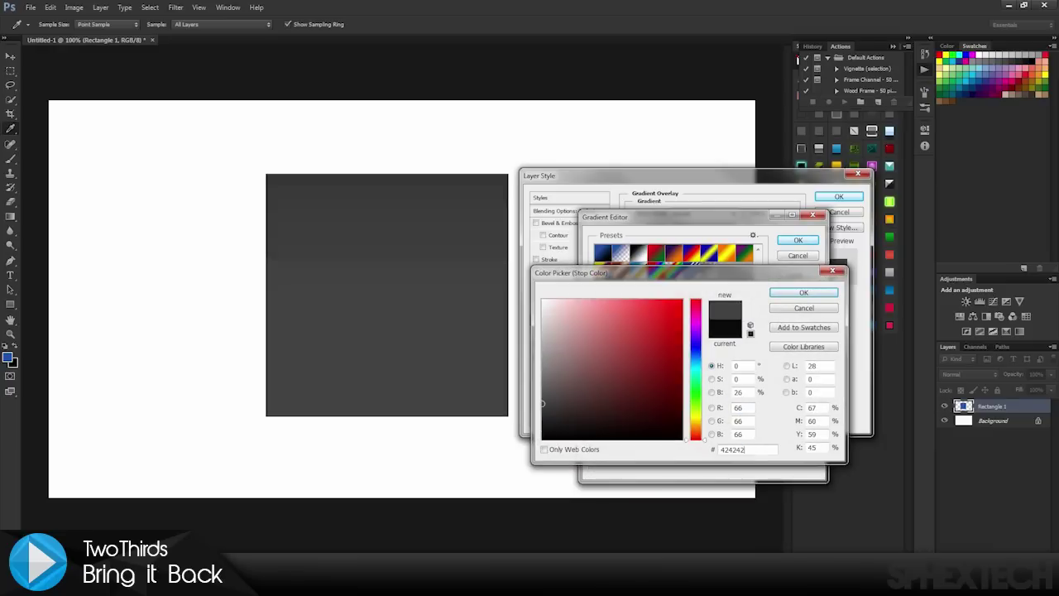
pyautogui.press('Return')
pyautogui.click(809, 406)
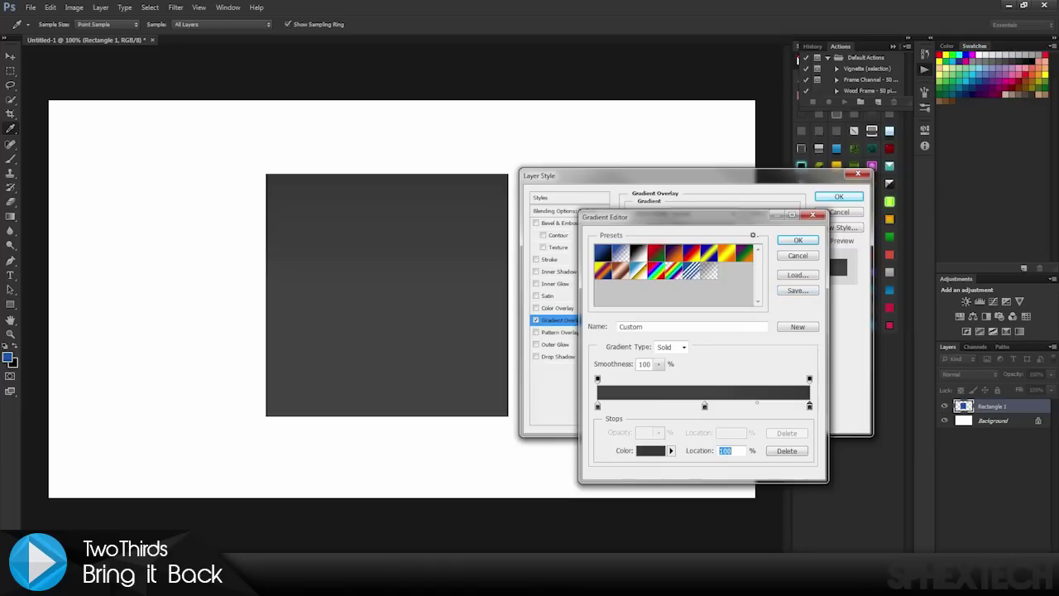
pyautogui.click(650, 450)
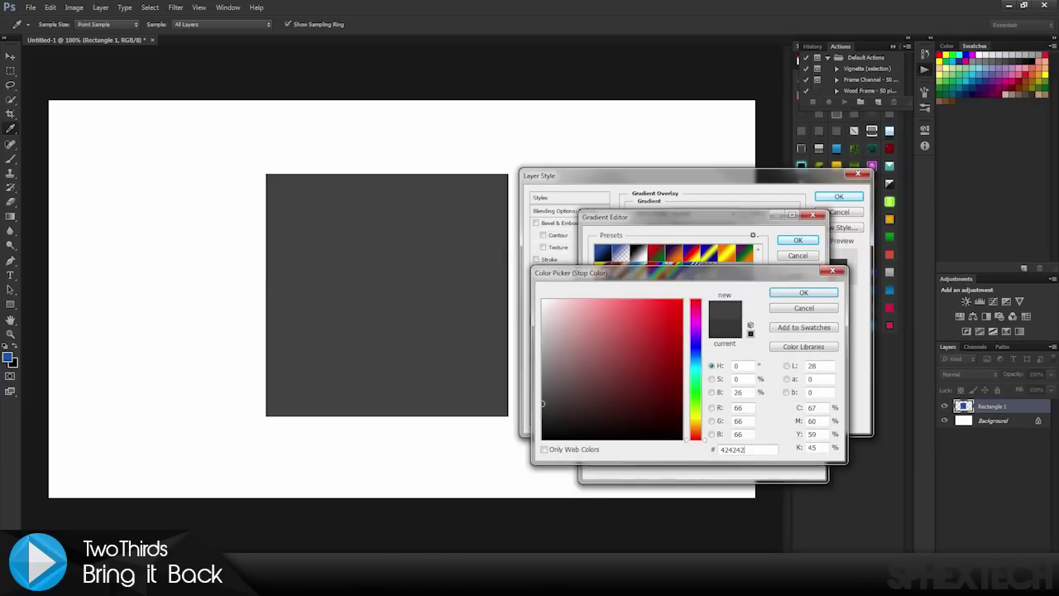
pyautogui.press('Return')
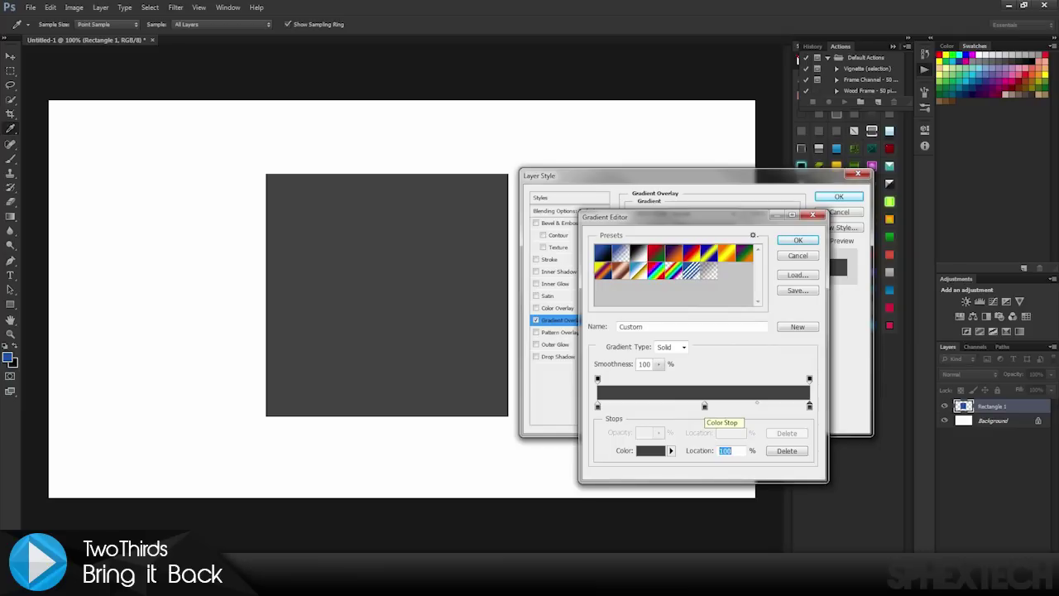
# Lighten the middle gradient stop to grey 999999.
pyautogui.click(704, 405)
pyautogui.click(650, 450)
pyautogui.click(542, 374)
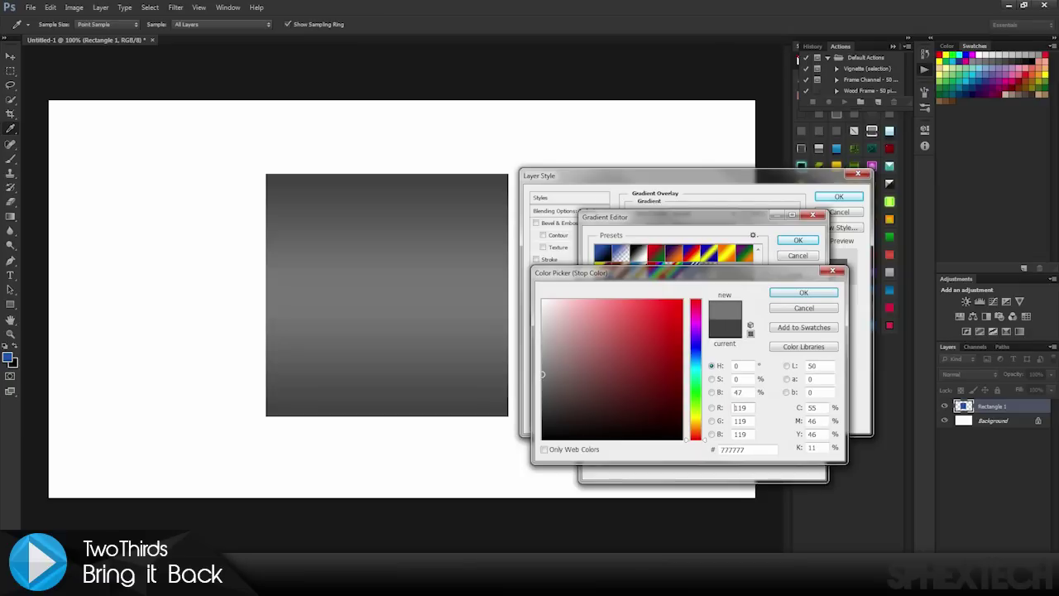
pyautogui.moveTo(543, 374); pyautogui.dragTo(542, 356)
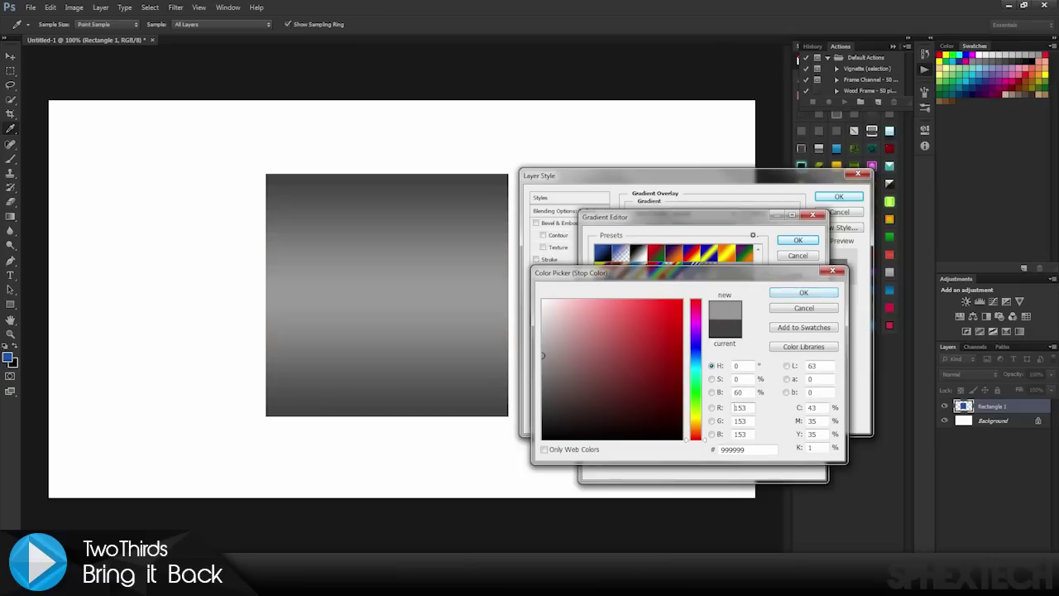
pyautogui.click(803, 292)
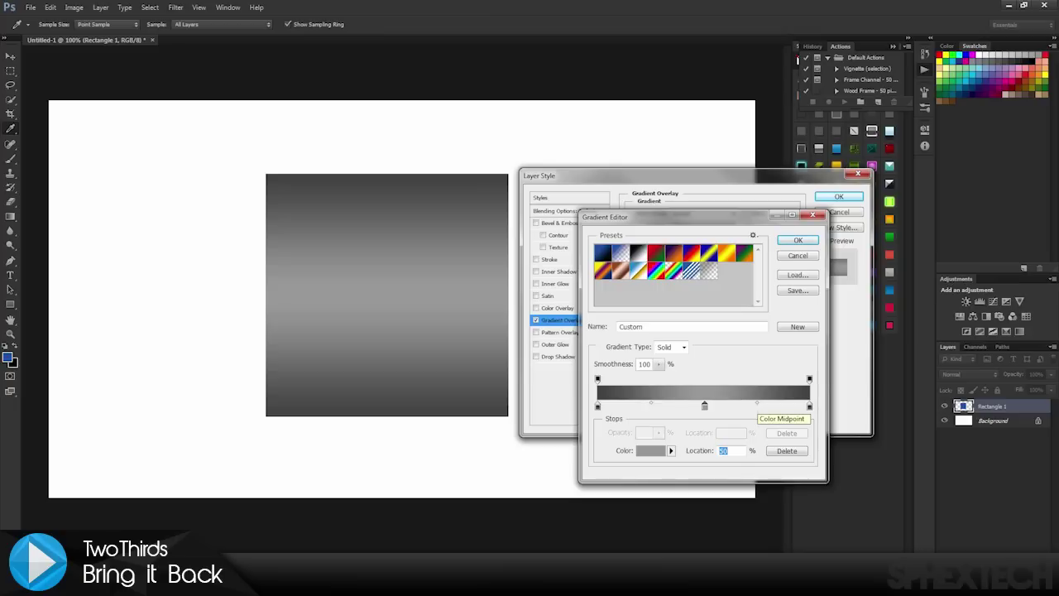
# Move the right blend midpoint up beside the centre stop.
pyautogui.moveTo(757, 403)
pyautogui.mouseDown()
pyautogui.moveTo(709, 403)
pyautogui.moveTo(779, 402)
pyautogui.mouseUp()
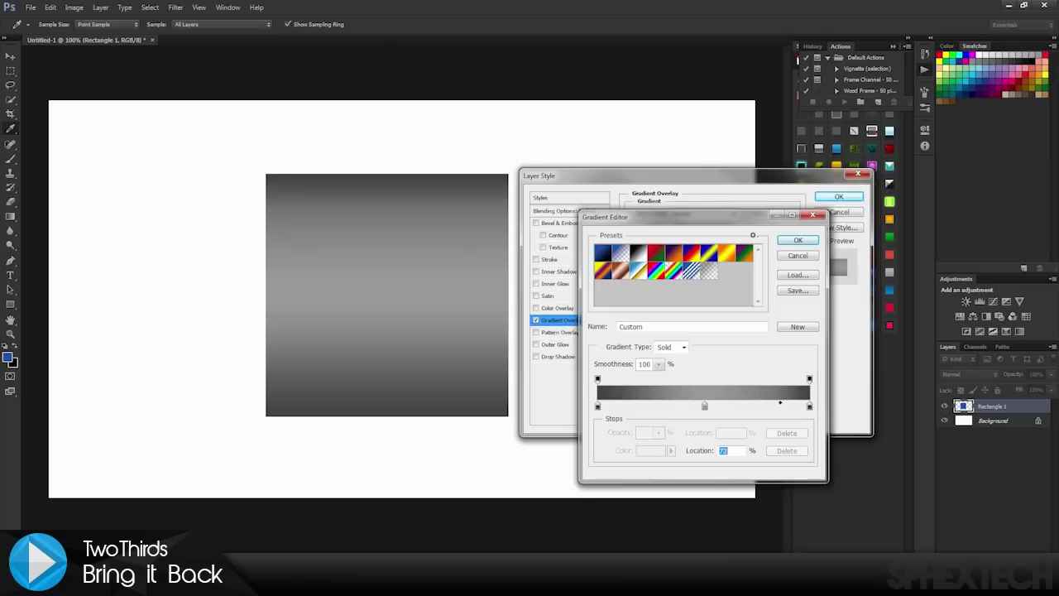
pyautogui.moveTo(779, 402); pyautogui.dragTo(708, 402)
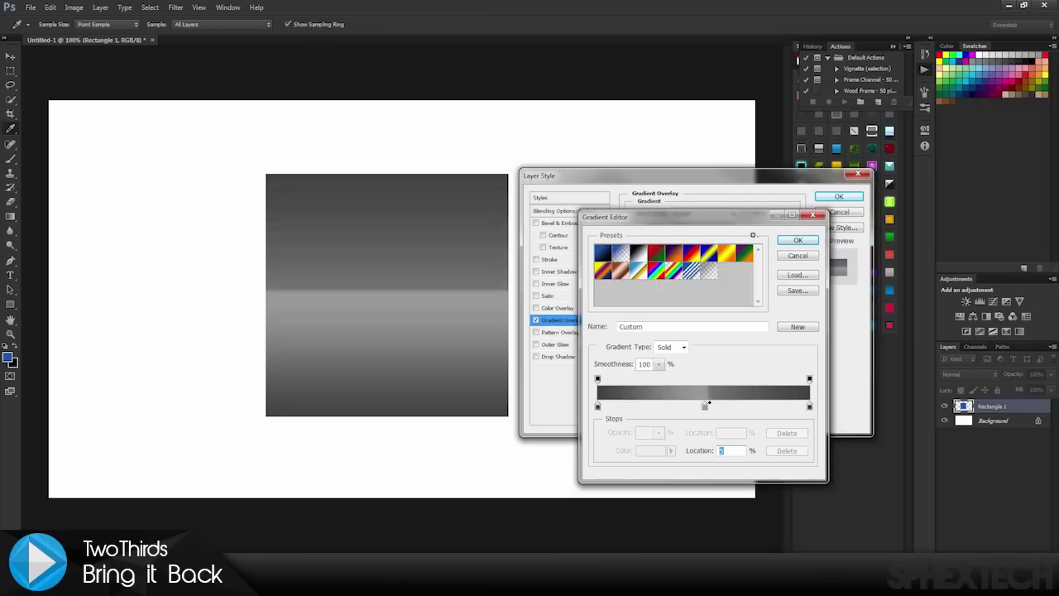
pyautogui.click(809, 406)
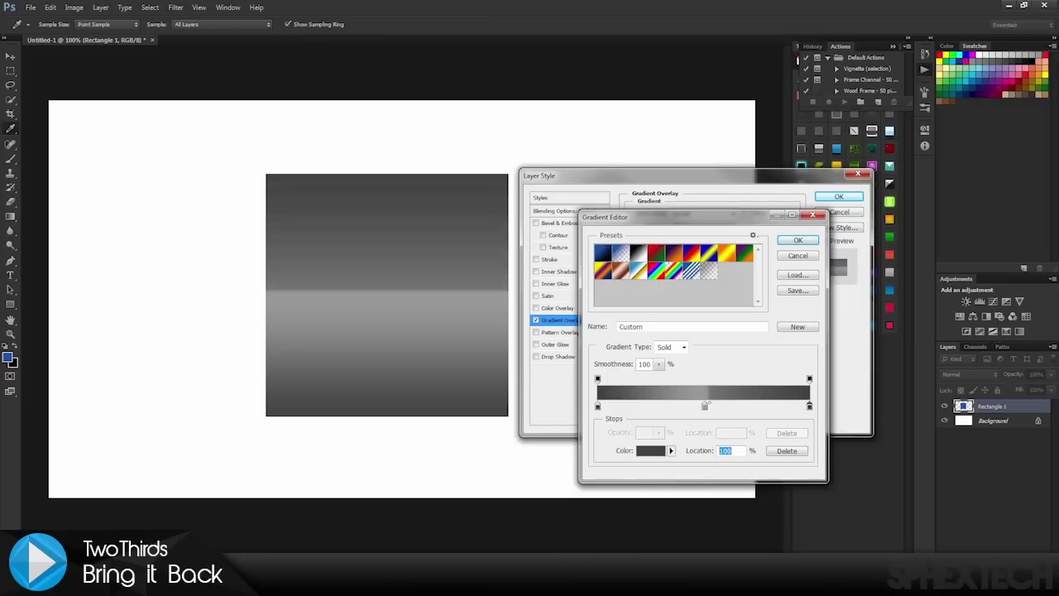
pyautogui.click(707, 404)
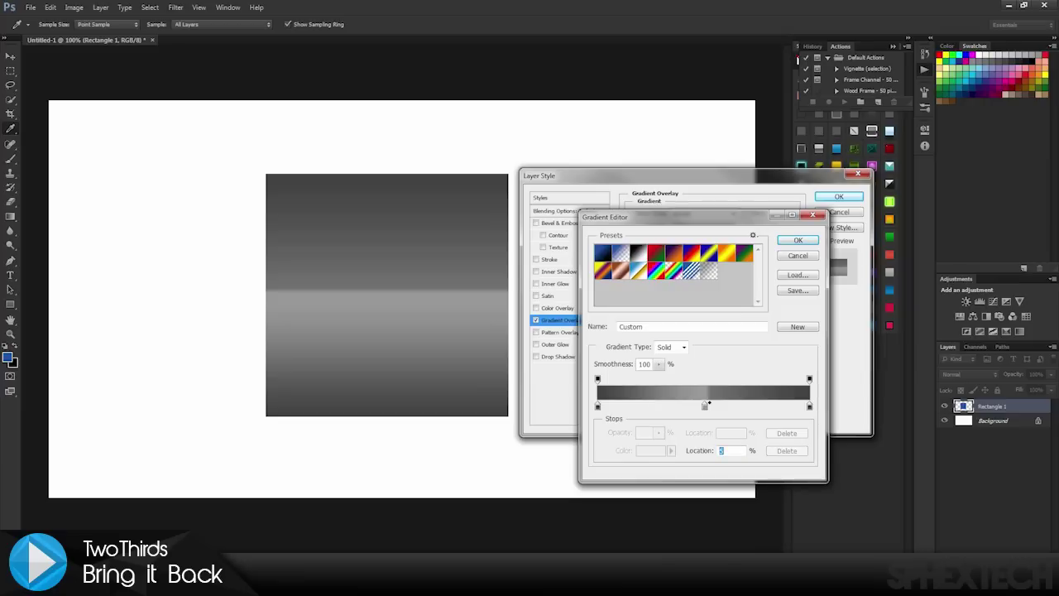
# Lighten the middle stop to light grey c3bfbf and select the right end stop.
pyautogui.click(704, 406)
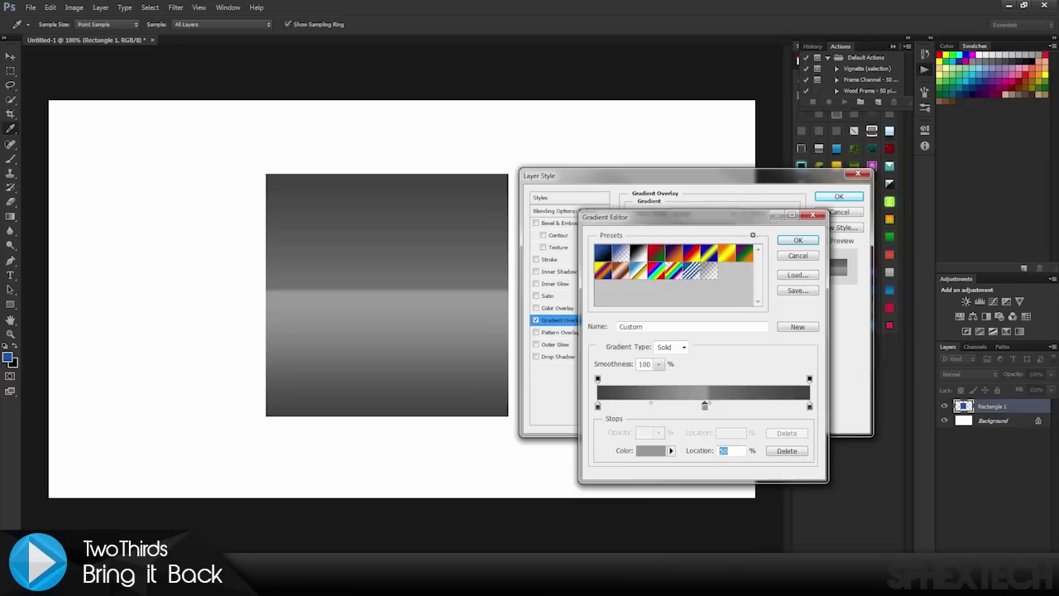
pyautogui.doubleClick(705, 406)
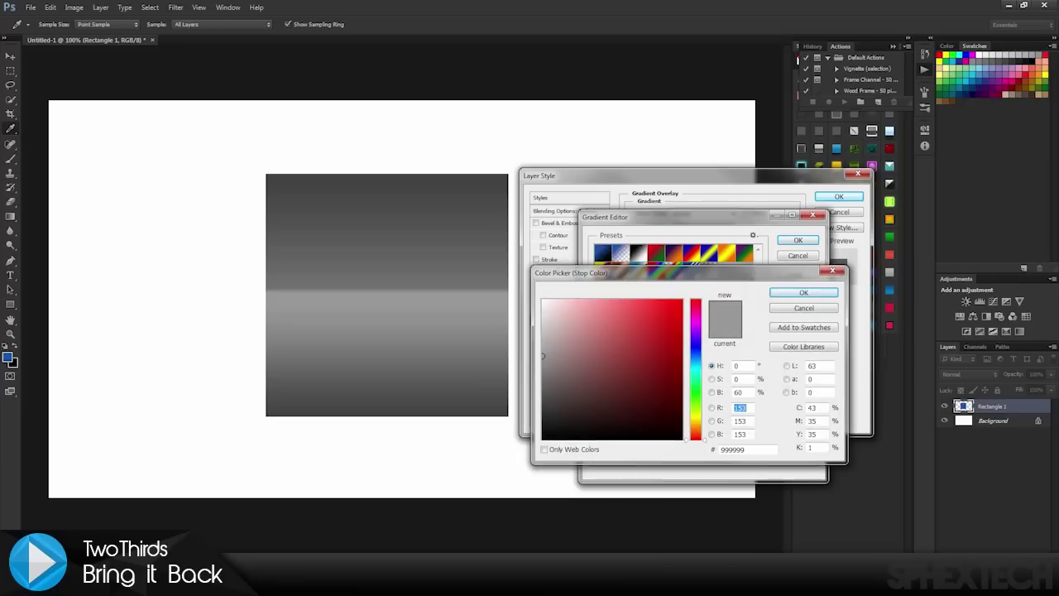
pyautogui.moveTo(542, 355); pyautogui.dragTo(542, 332)
pyautogui.press('Return')
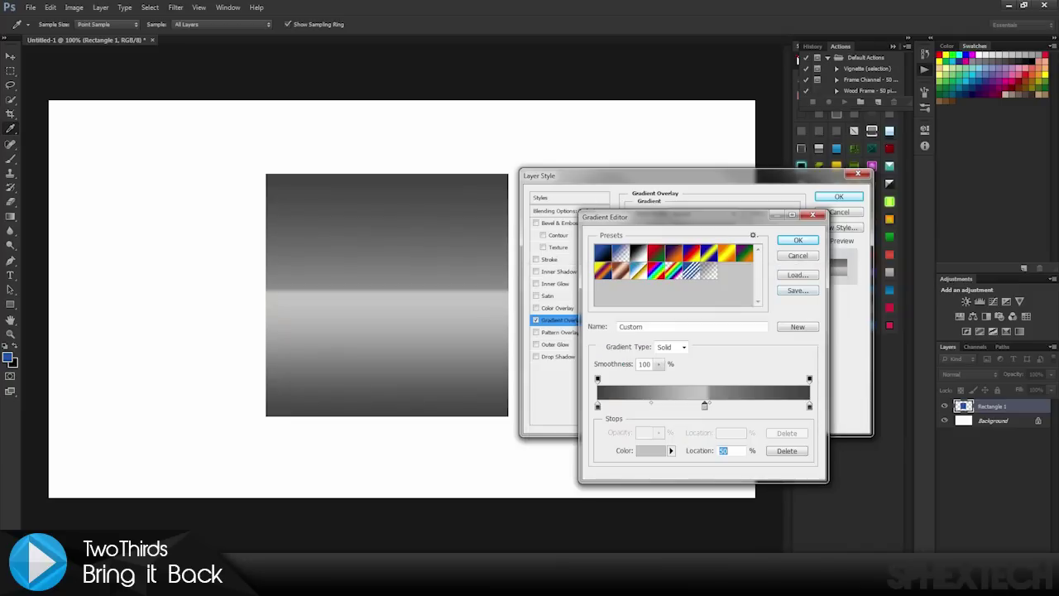
pyautogui.click(809, 405)
pyautogui.click(651, 450)
# Set the right stop to grey 878787, the left stop to mid grey, and the left midpoint to 57%.
pyautogui.click(542, 337)
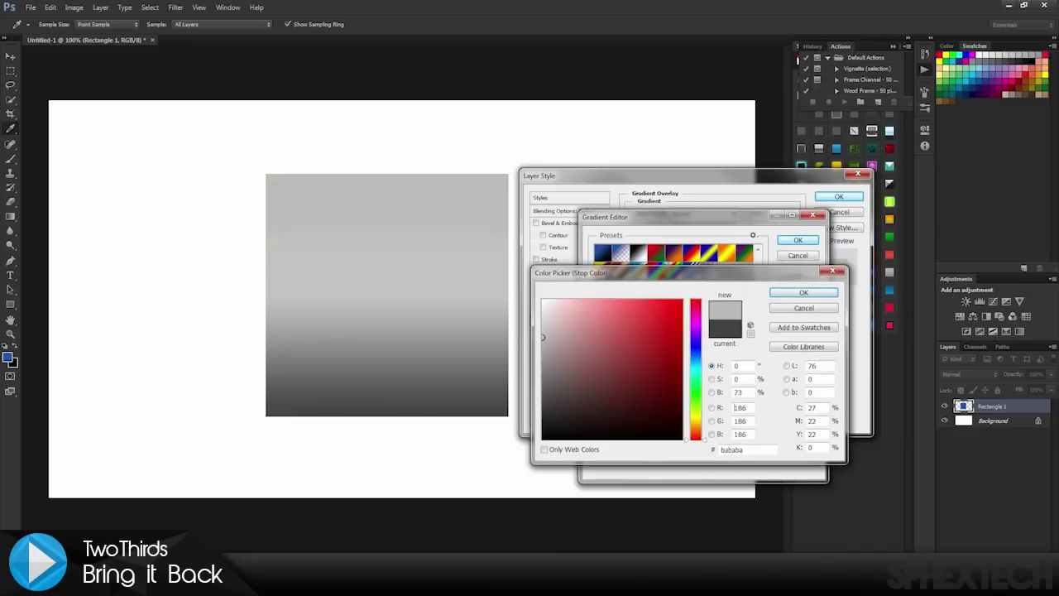
pyautogui.moveTo(543, 337); pyautogui.dragTo(543, 374)
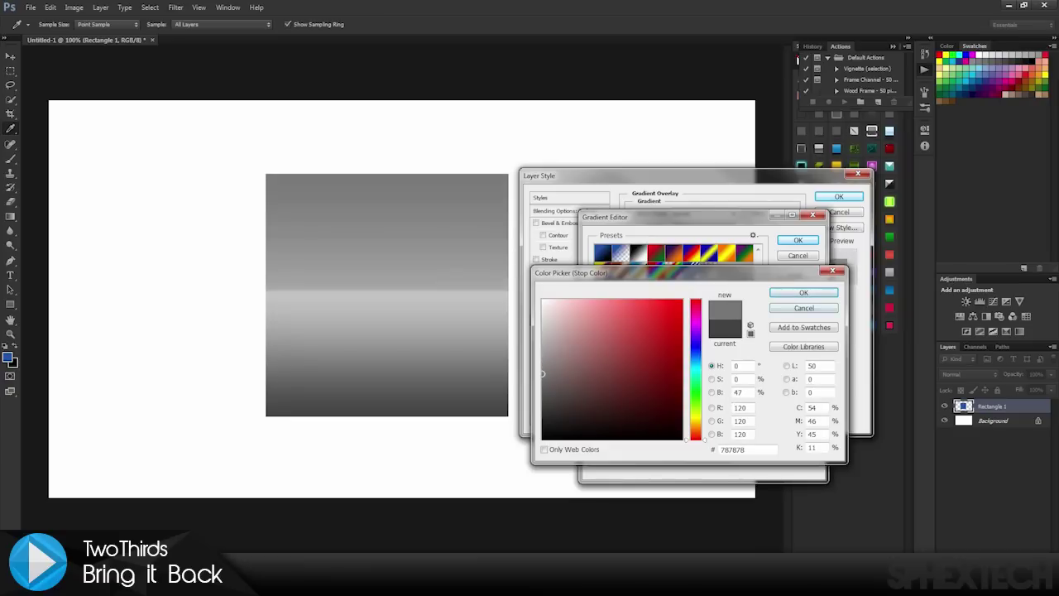
pyautogui.press('Return')
pyautogui.click(597, 406)
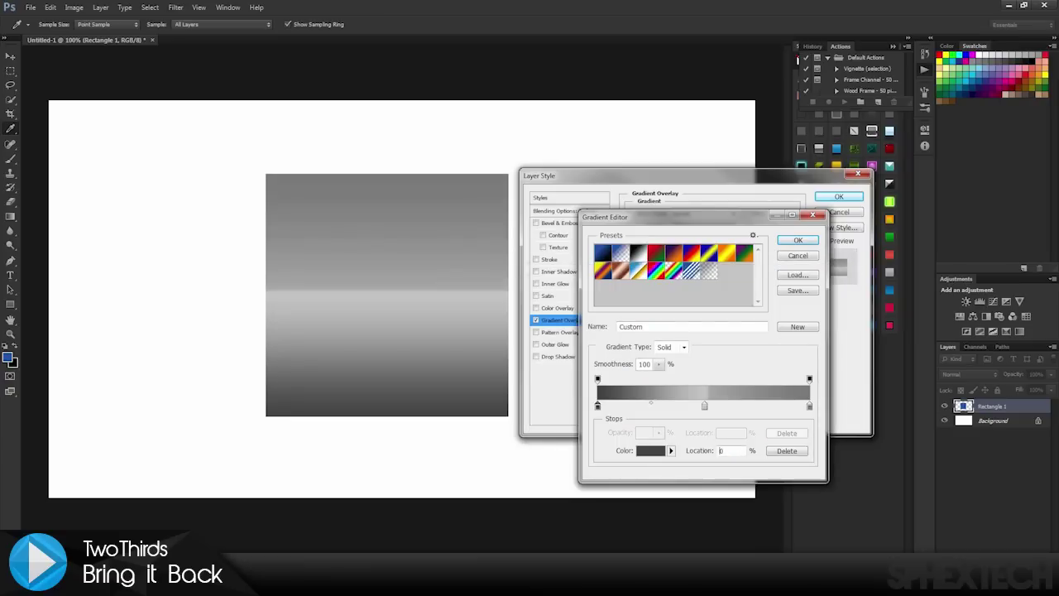
pyautogui.click(650, 450)
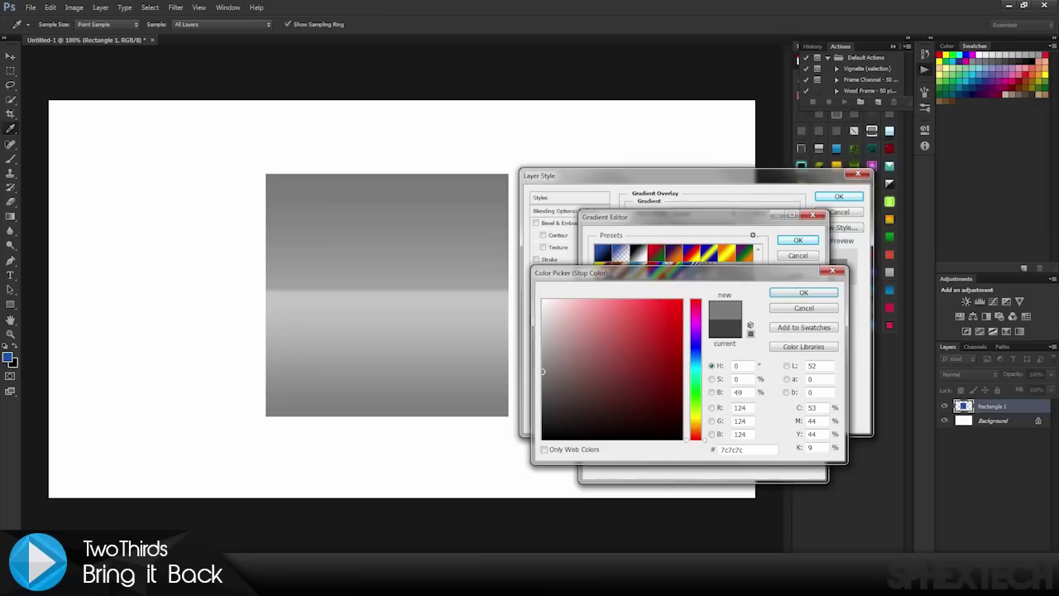
pyautogui.moveTo(552, 403)
pyautogui.mouseDown()
pyautogui.moveTo(542, 372)
pyautogui.moveTo(543, 392)
pyautogui.mouseUp()
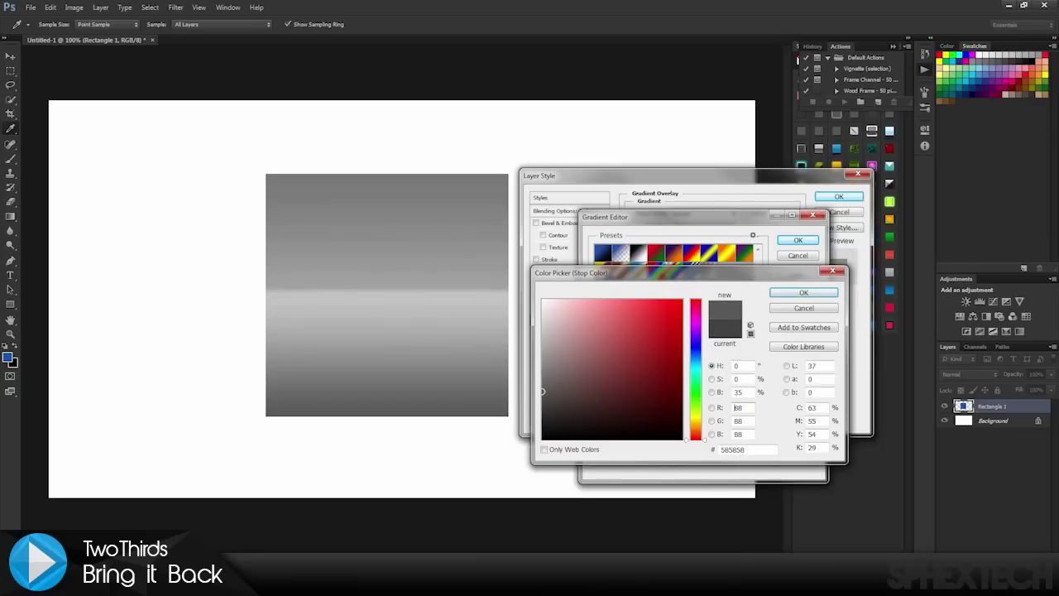
pyautogui.click(803, 292)
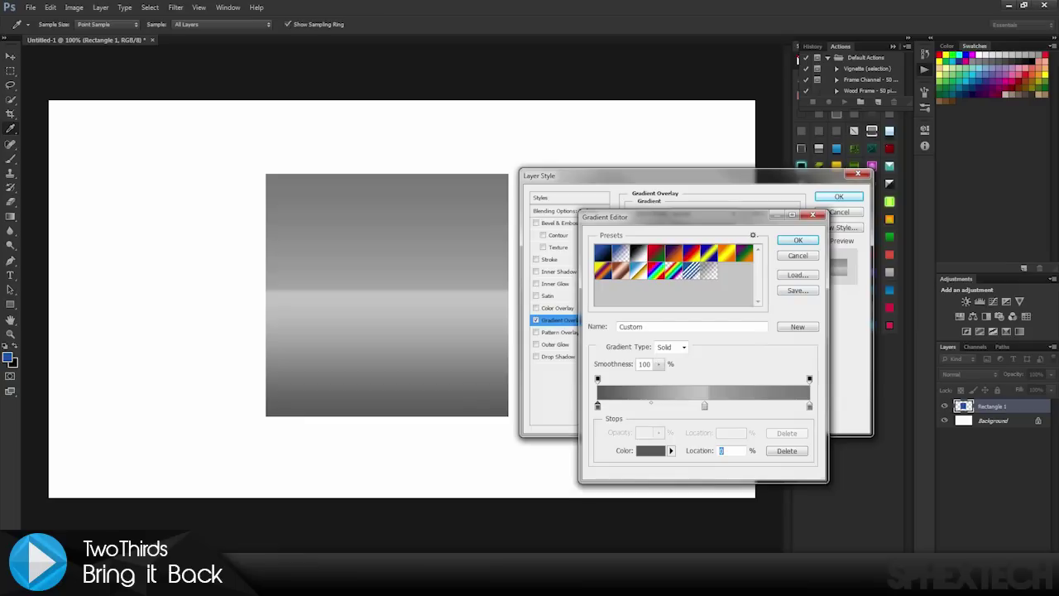
pyautogui.moveTo(651, 402); pyautogui.dragTo(658, 402)
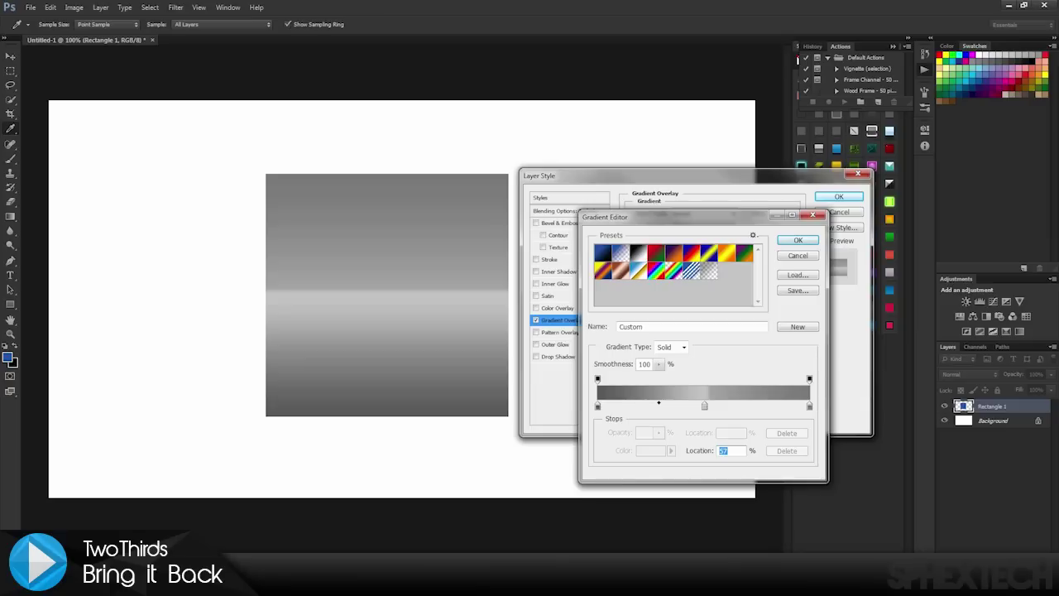
# Set the middle stop to light grey d3d3d3 (211) and select the right stop.
pyautogui.click(704, 405)
pyautogui.click(650, 449)
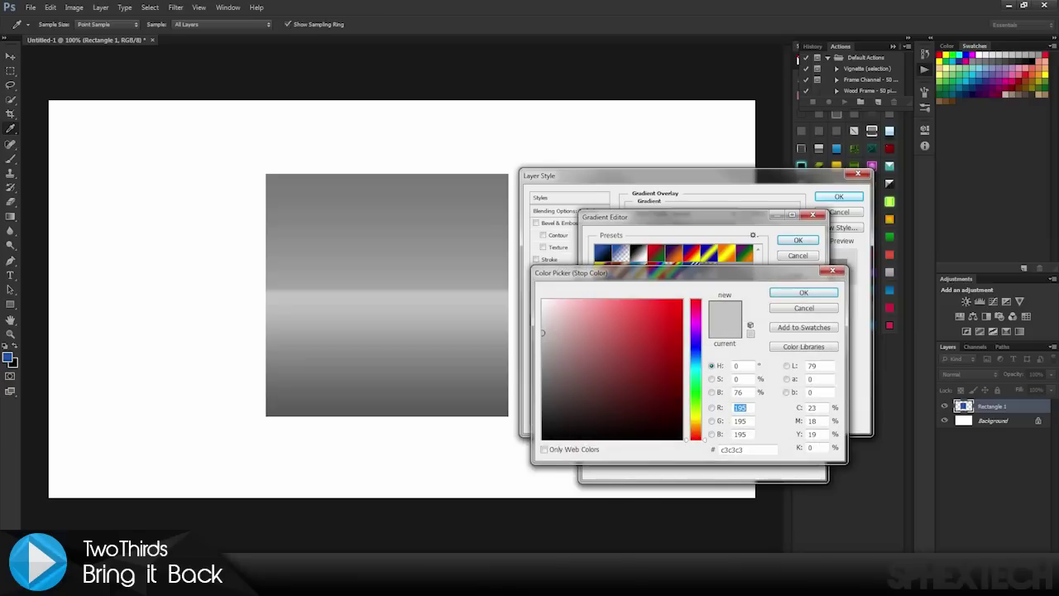
pyautogui.write('211')
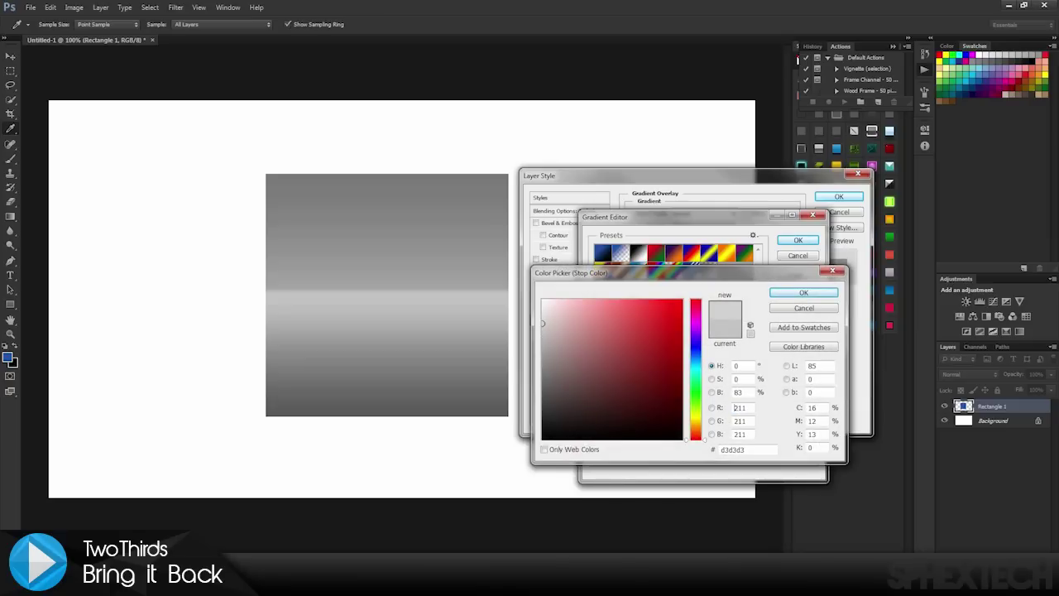
pyautogui.press('Return')
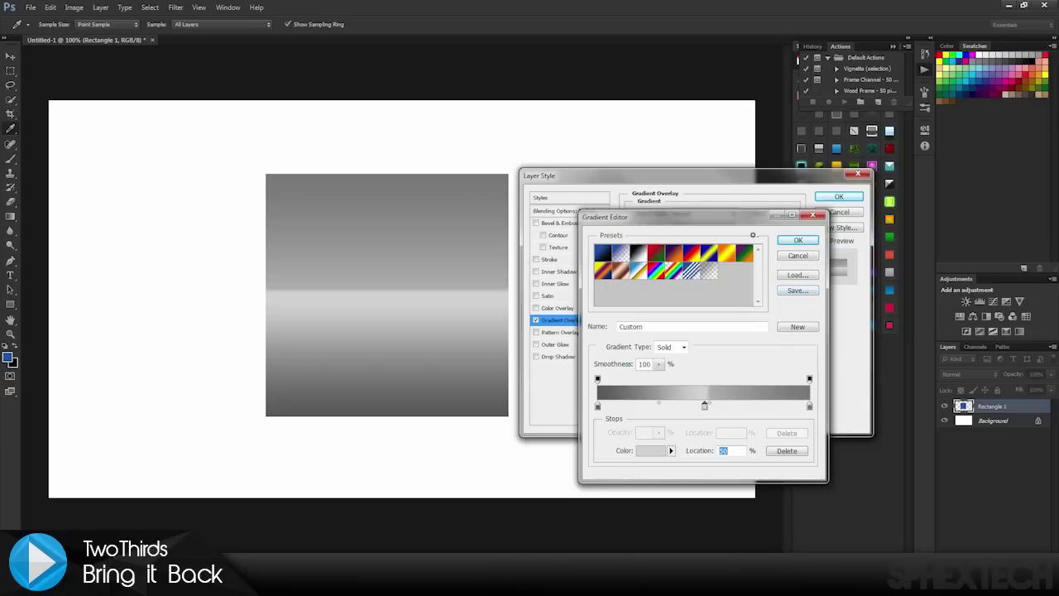
pyautogui.click(809, 405)
pyautogui.doubleClick(809, 405)
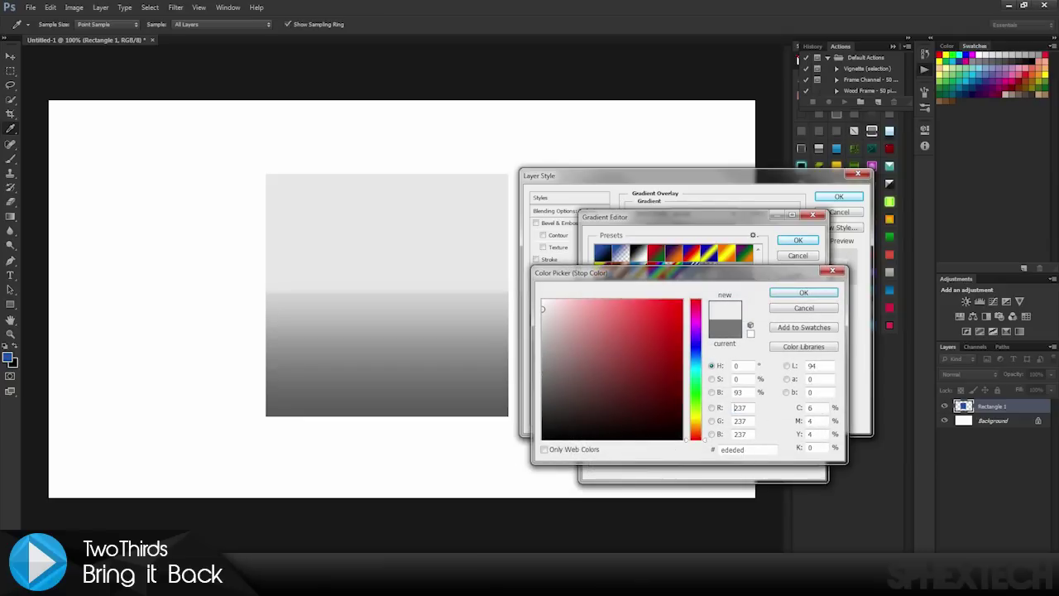
# Confirm the right stop's pale grey and sample light grey ebebeb from the canvas for the left stop.
pyautogui.press('Return')
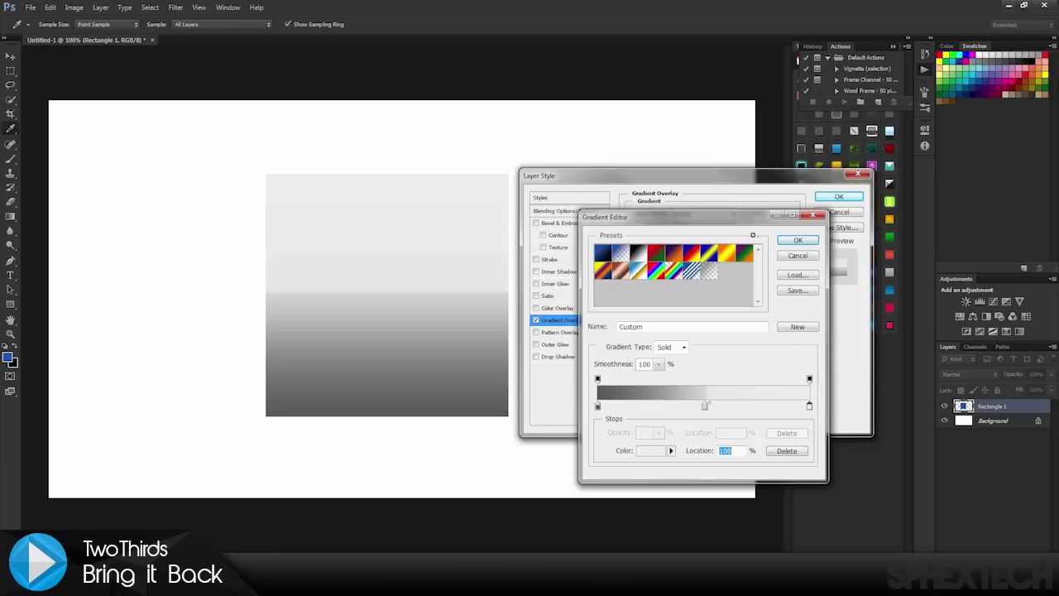
pyautogui.click(597, 406)
pyautogui.doubleClick(597, 406)
pyautogui.click(387, 231)
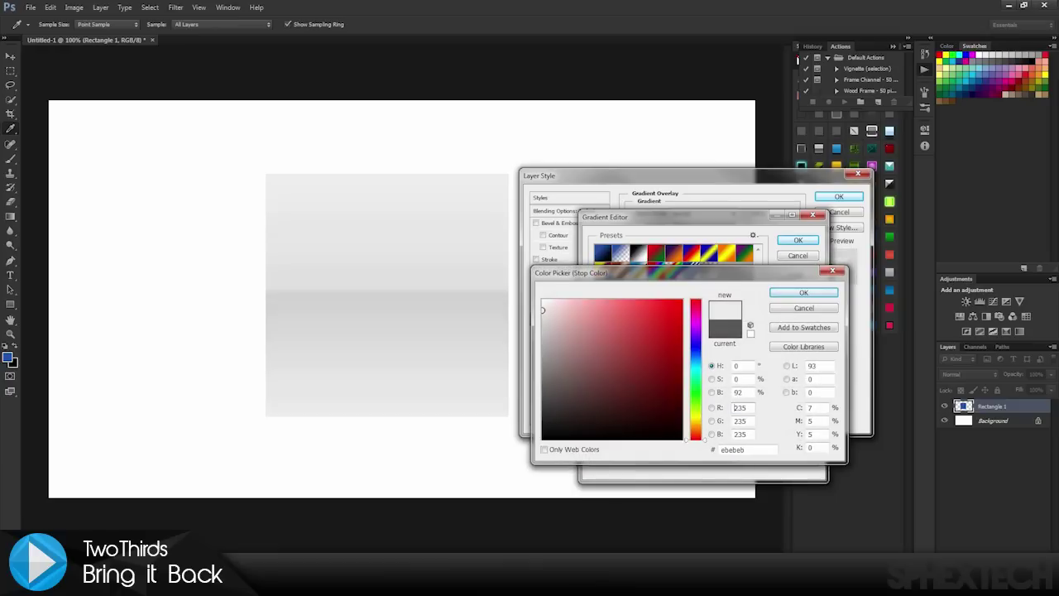
pyautogui.click(803, 292)
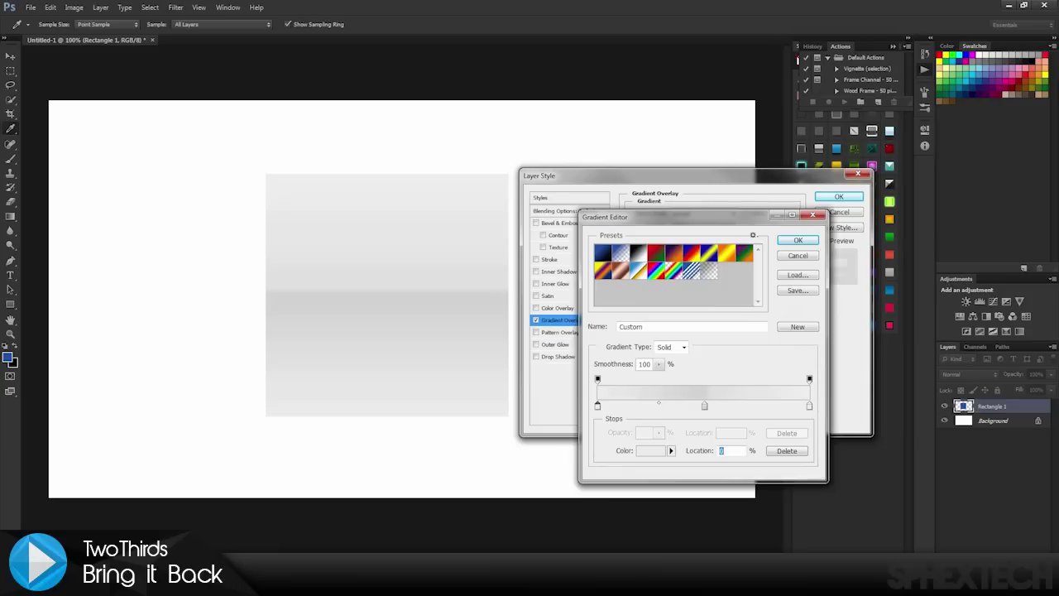
# Set the right stop to near-white f7f7f7 and accept the edited gradient.
pyautogui.click(809, 405)
pyautogui.click(651, 450)
pyautogui.click(543, 300)
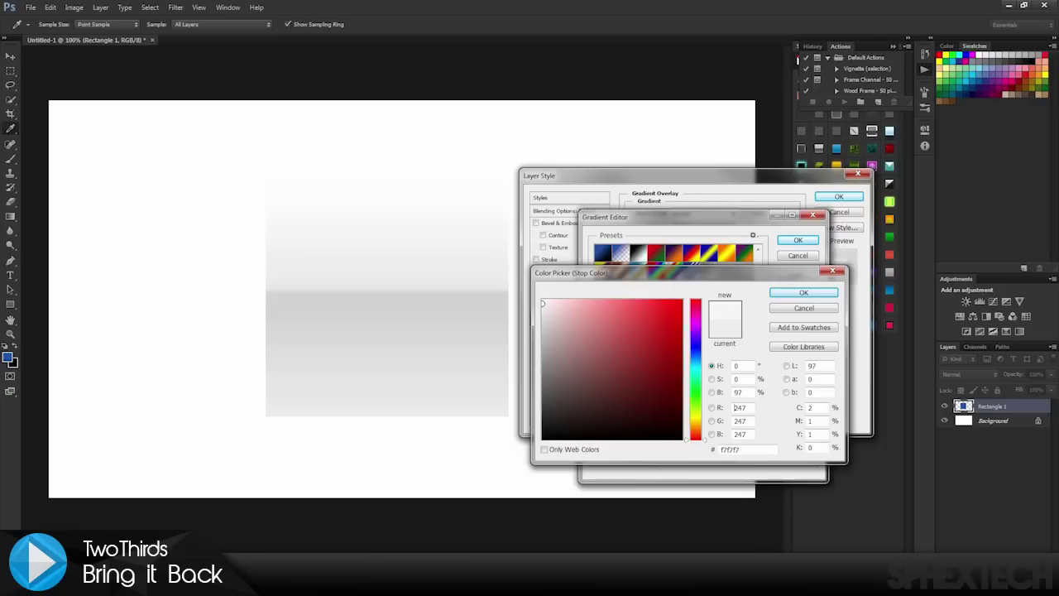
pyautogui.click(542, 303)
pyautogui.press('Return')
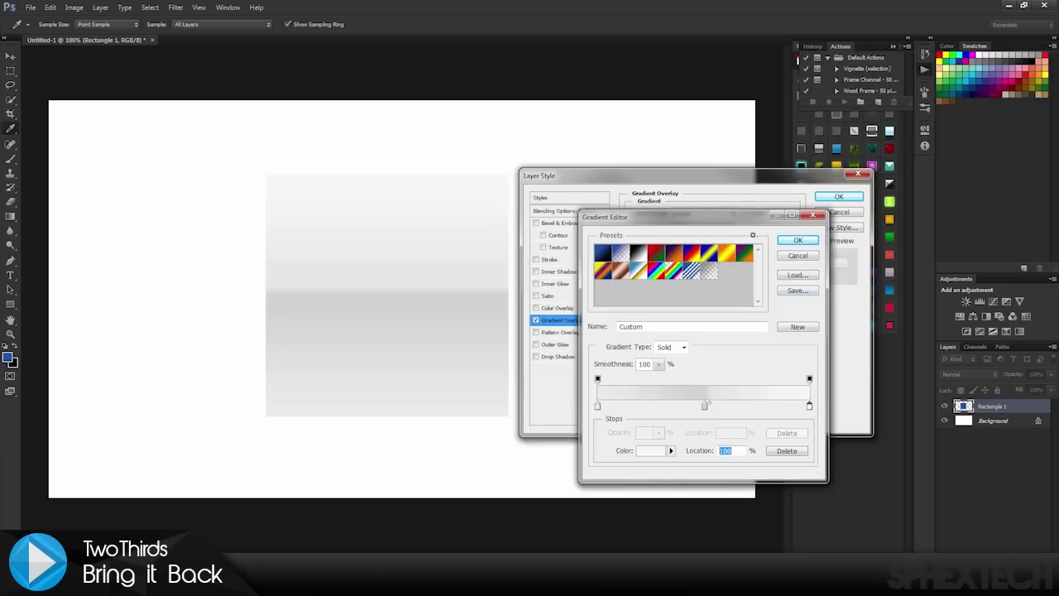
pyautogui.press('Return')
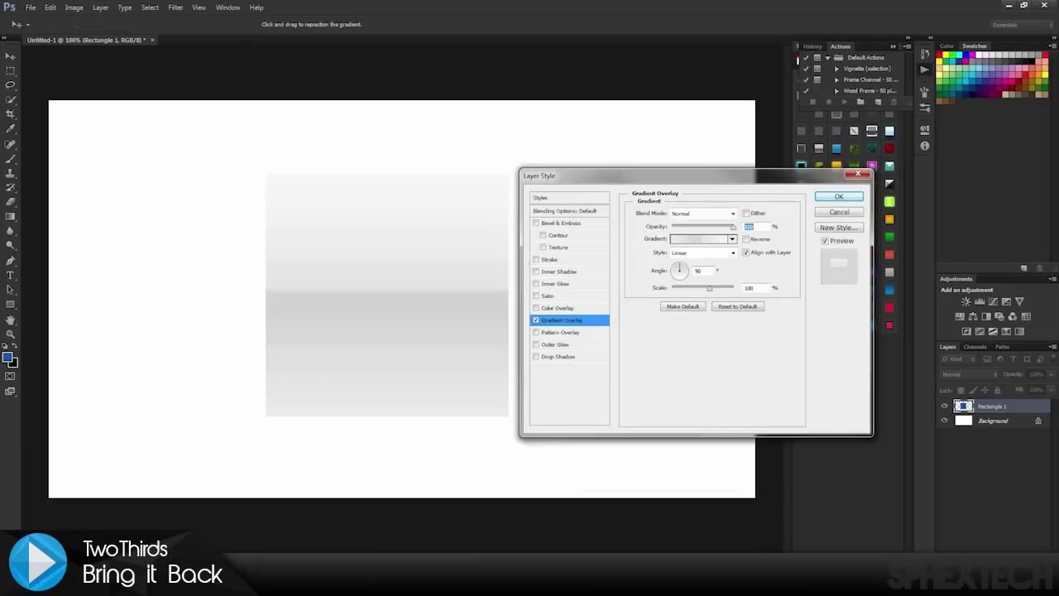
# Delete the gradient's middle stop and centre the midpoint between the two remaining stops.
pyautogui.click(702, 239)
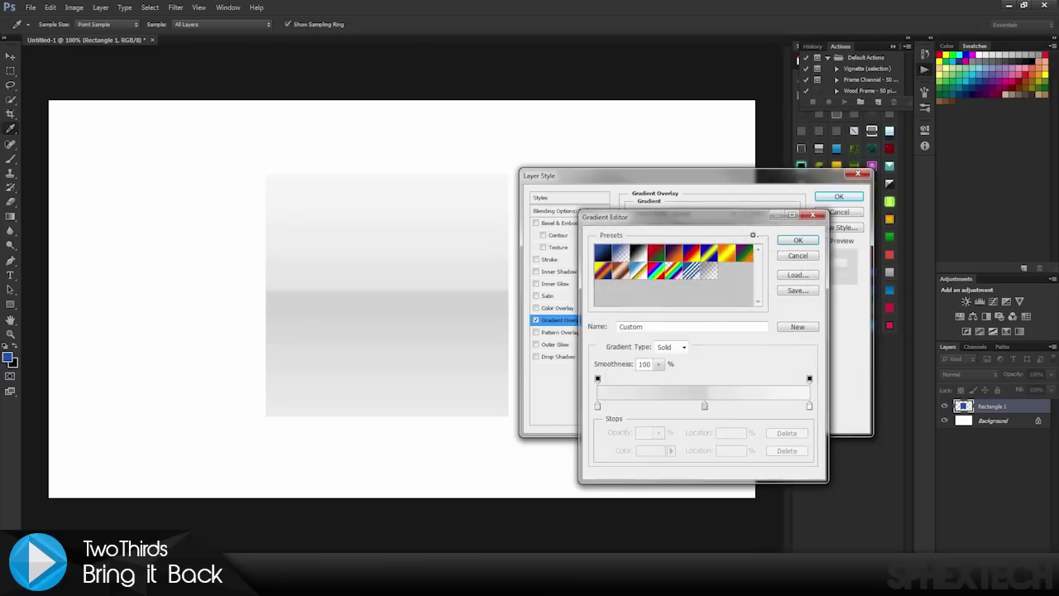
pyautogui.click(704, 405)
pyautogui.click(787, 450)
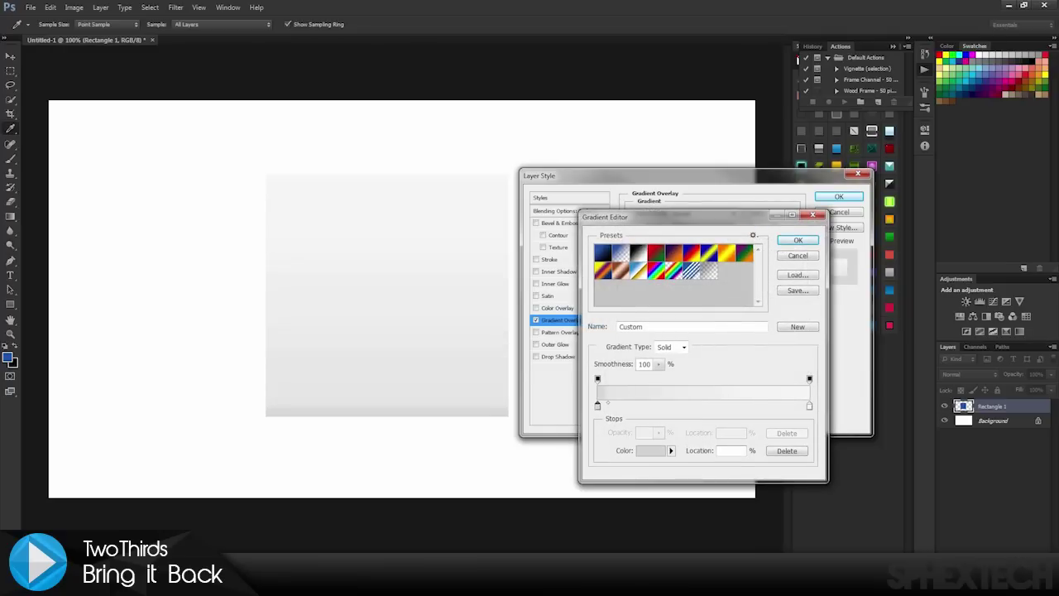
pyautogui.moveTo(608, 402); pyautogui.dragTo(691, 403)
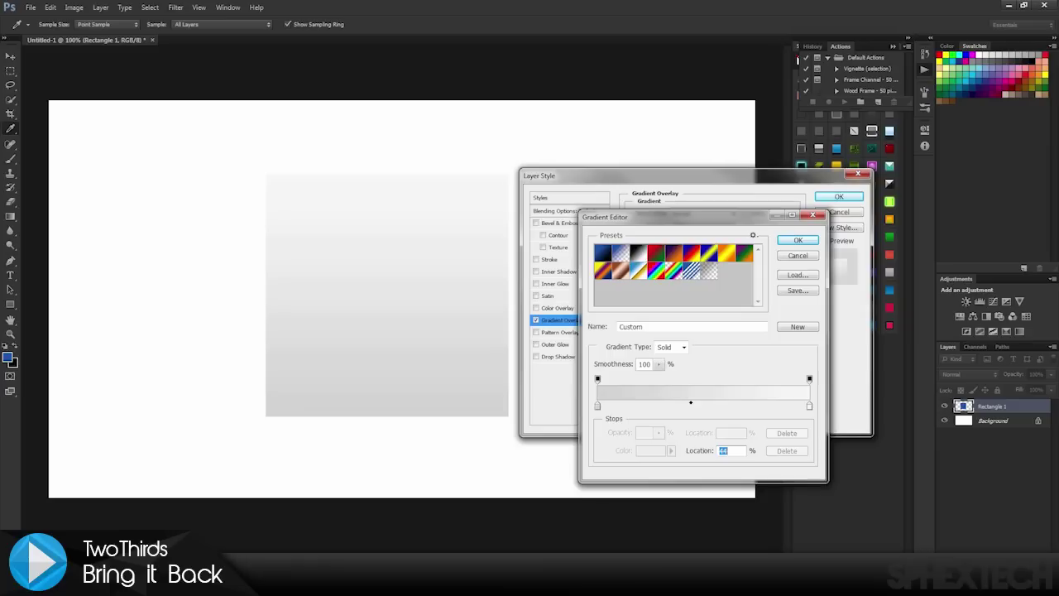
# Set the right stop to red ff0036 and the left stop to orange ffb400, then accept.
pyautogui.click(809, 406)
pyautogui.click(650, 450)
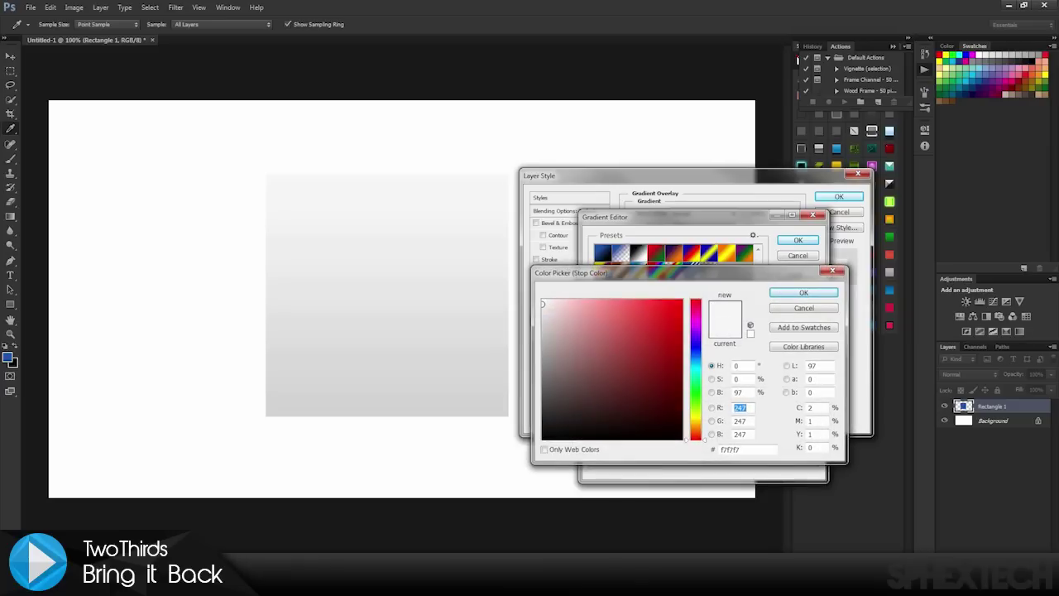
pyautogui.click(694, 307)
pyautogui.click(682, 301)
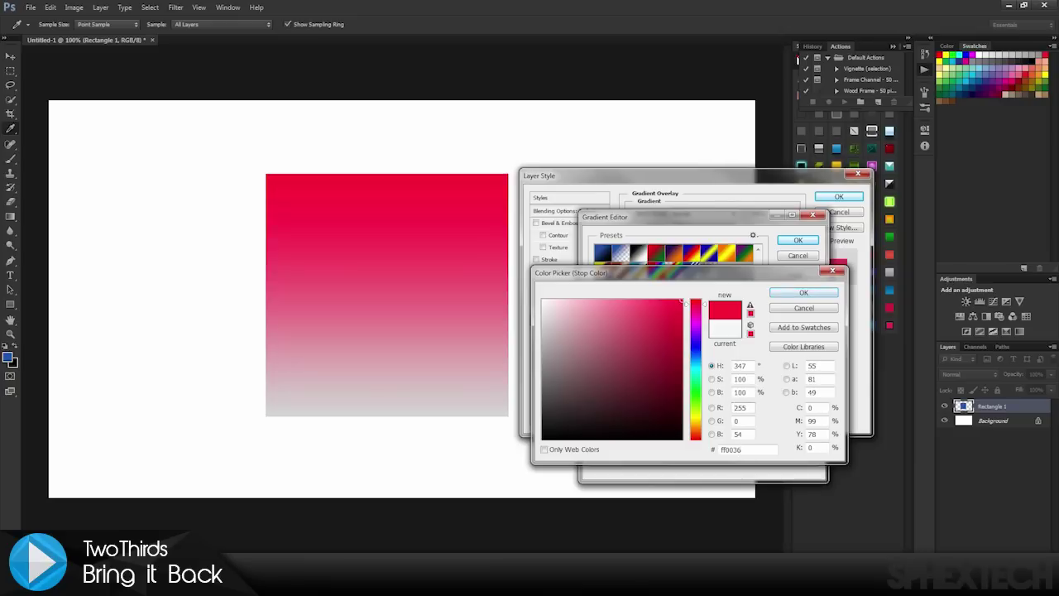
pyautogui.click(803, 292)
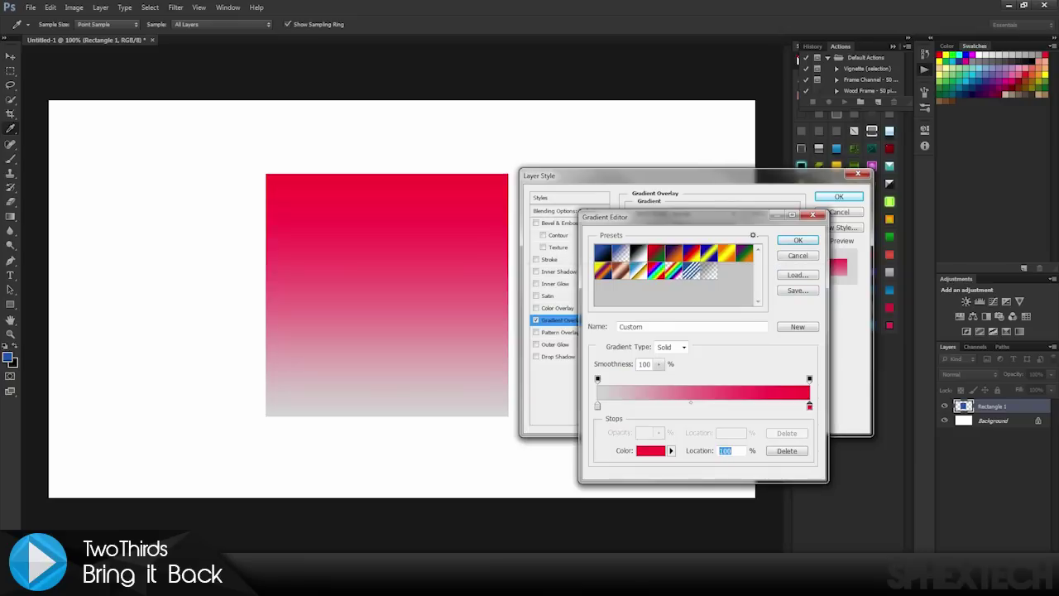
pyautogui.click(597, 405)
pyautogui.click(650, 450)
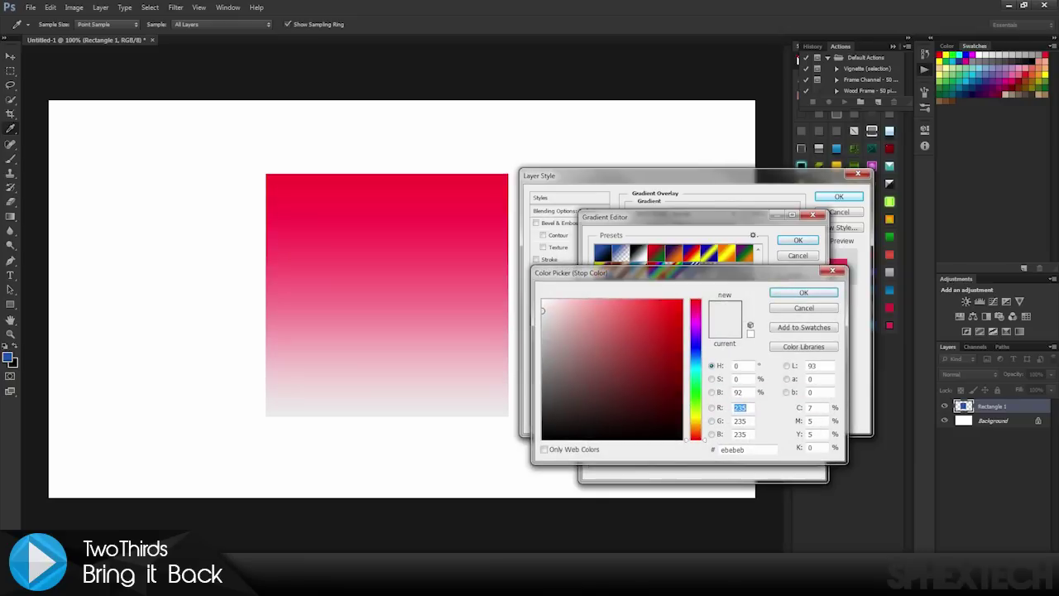
pyautogui.click(695, 423)
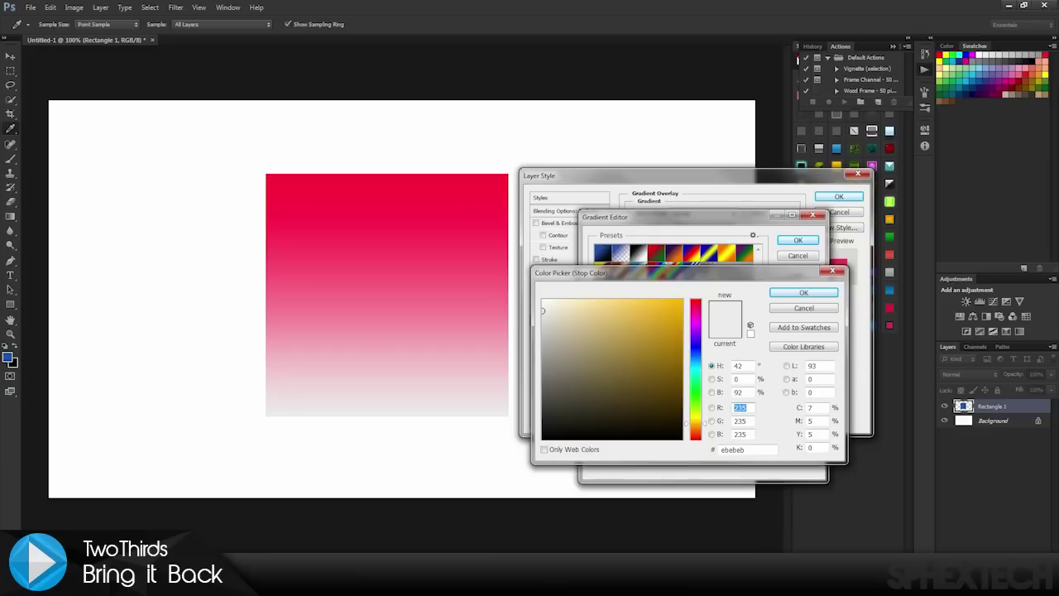
pyautogui.click(680, 301)
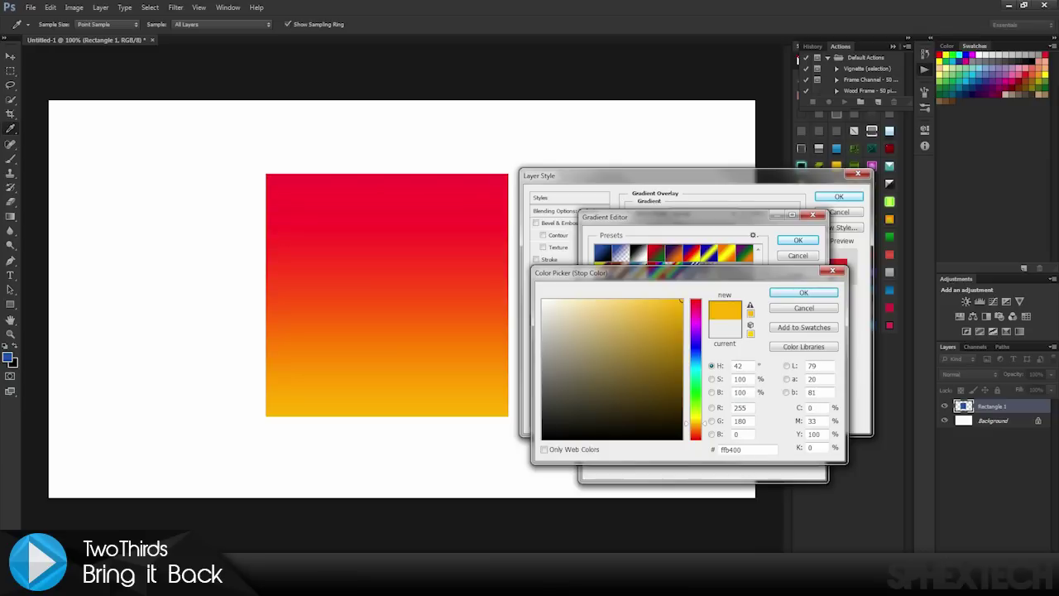
pyautogui.click(803, 292)
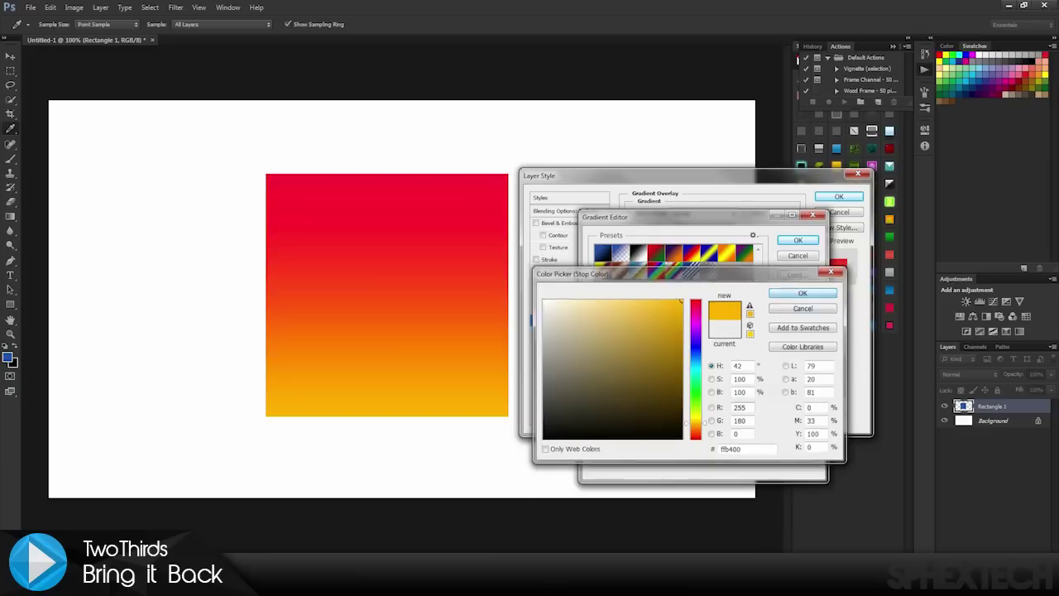
pyautogui.press('Return')
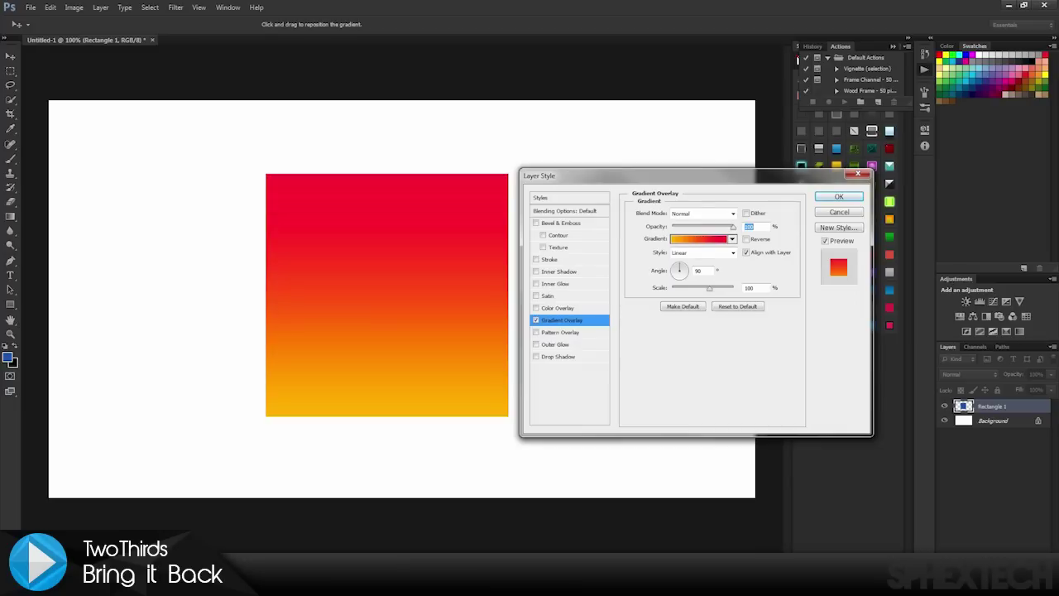
# Preview the Radial and Angle gradient styles, then return the gradient to Linear.
pyautogui.click(732, 252)
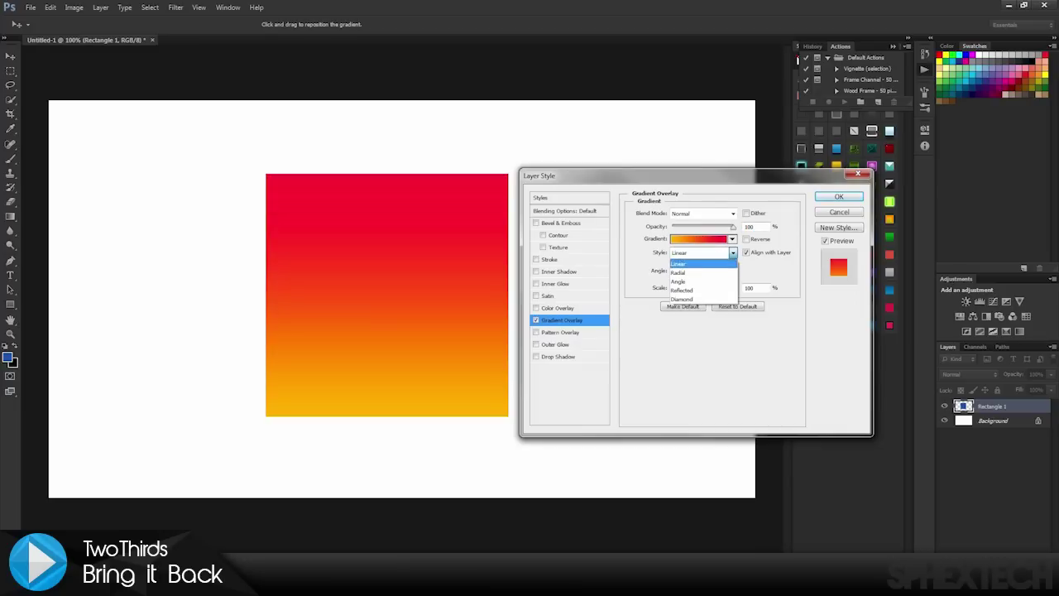
pyautogui.press('Escape')
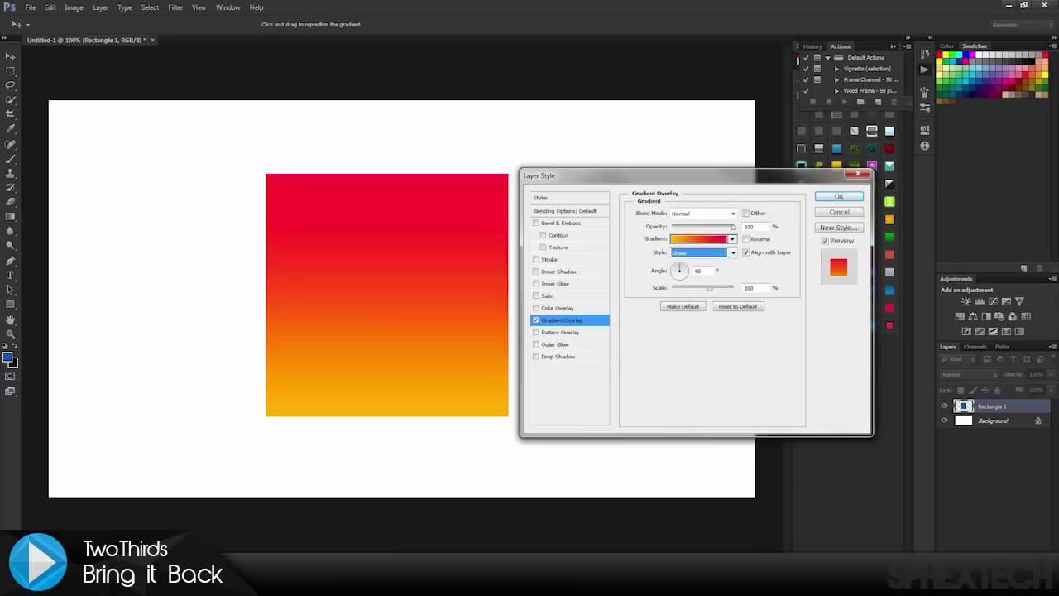
pyautogui.hotkey('alt', 'Down')
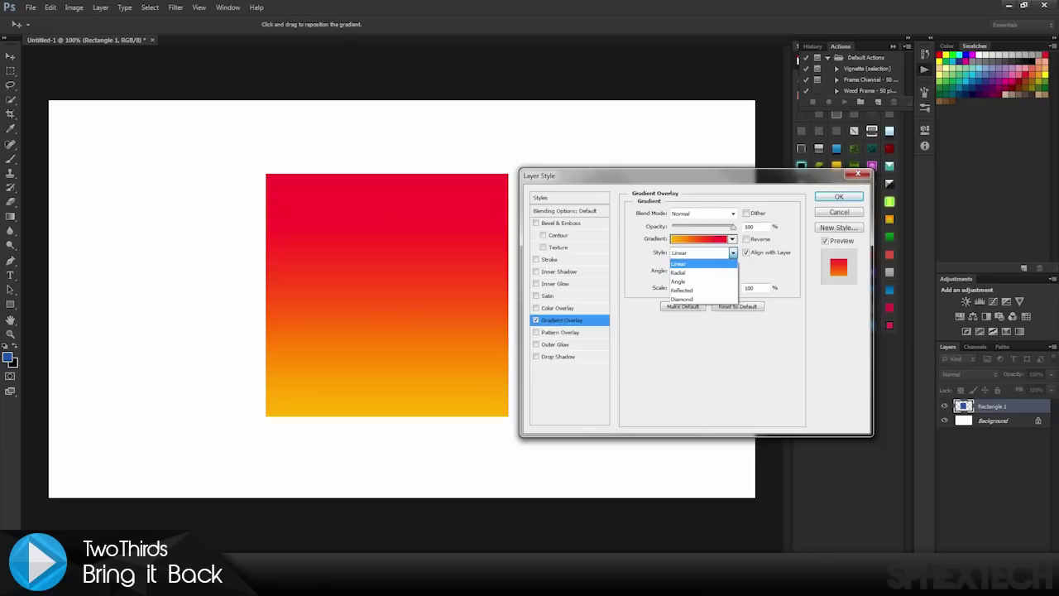
pyautogui.press('Down')
pyautogui.press('Return')
pyautogui.click(731, 252)
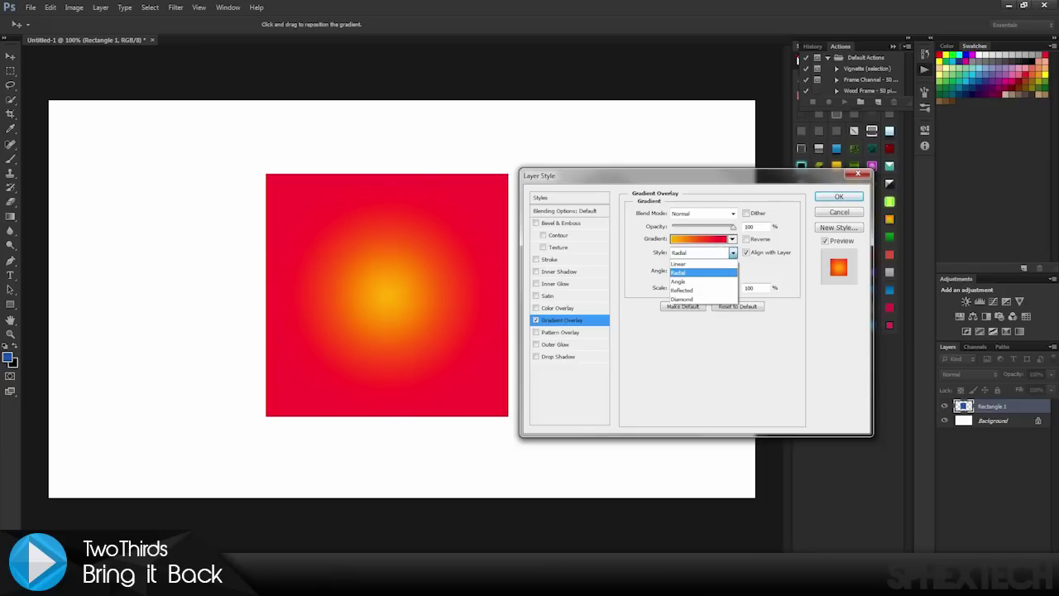
pyautogui.click(695, 282)
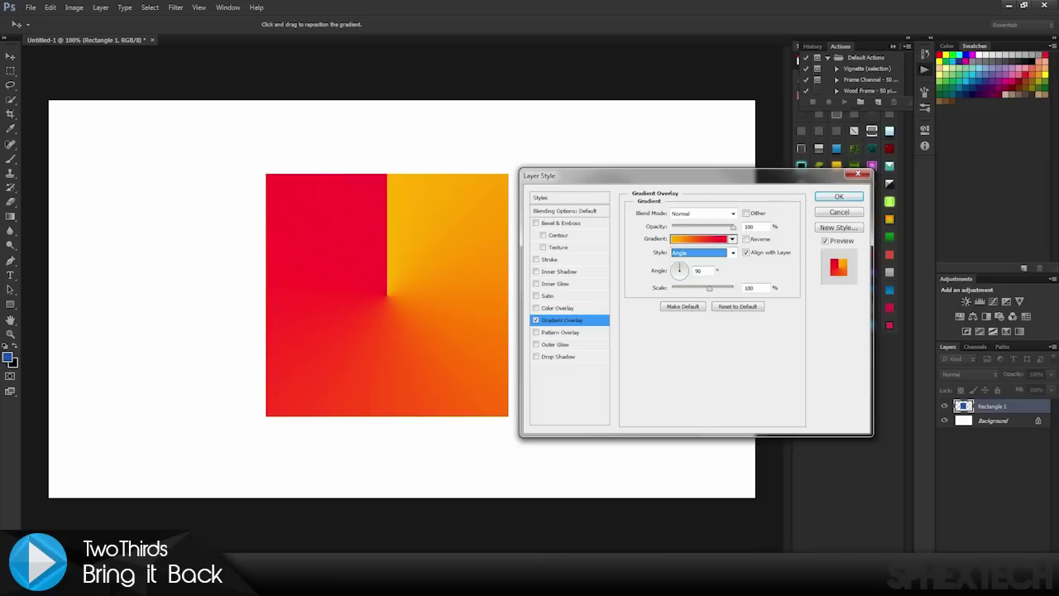
pyautogui.click(731, 252)
pyautogui.click(711, 252)
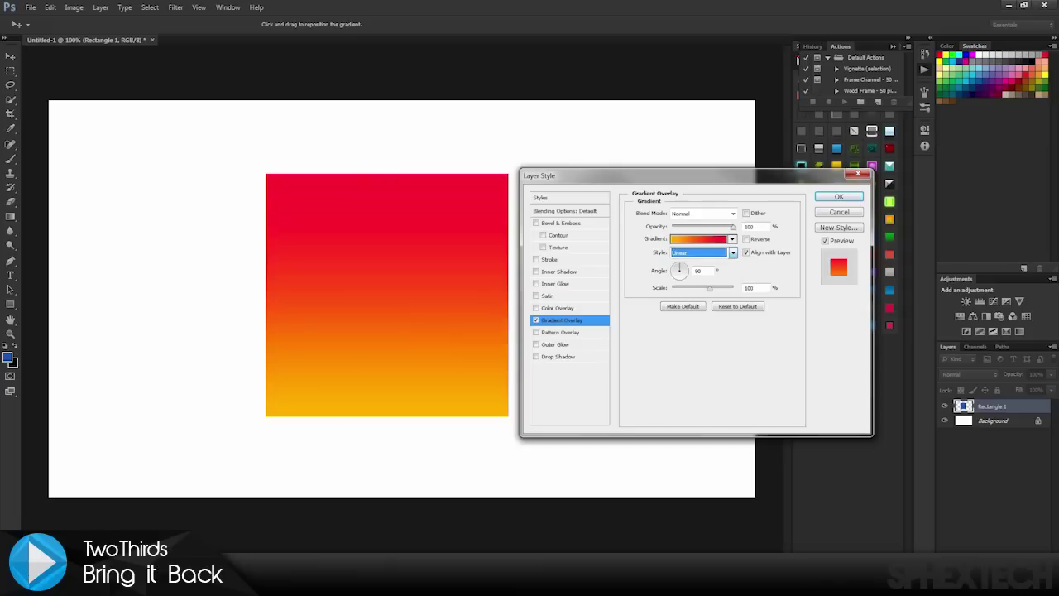
# Switch off Gradient Overlay and turn on Color Overlay, showing its settings.
pyautogui.click(535, 319)
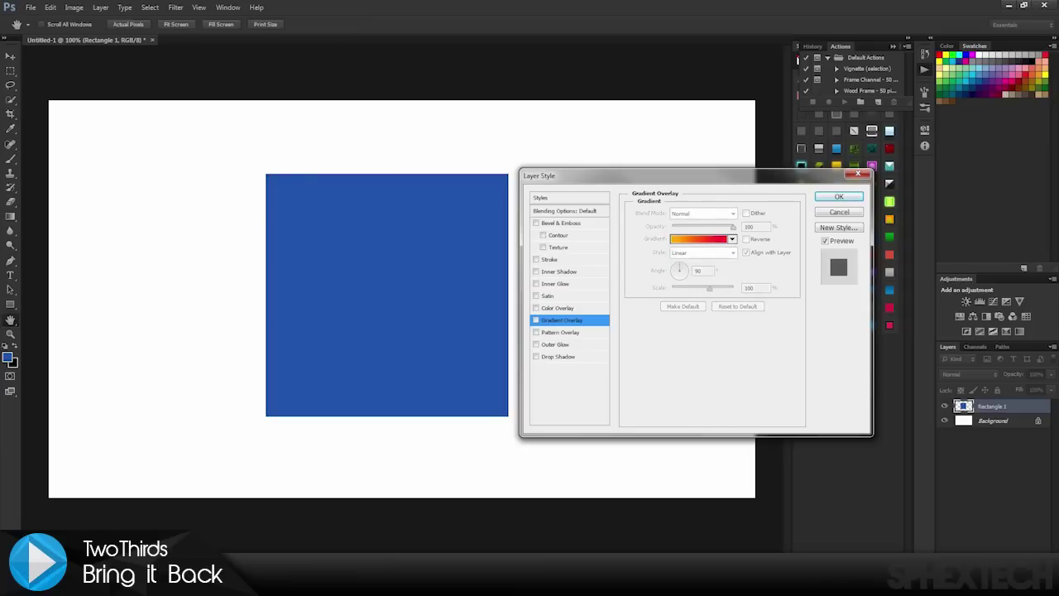
pyautogui.click(535, 307)
pyautogui.click(558, 308)
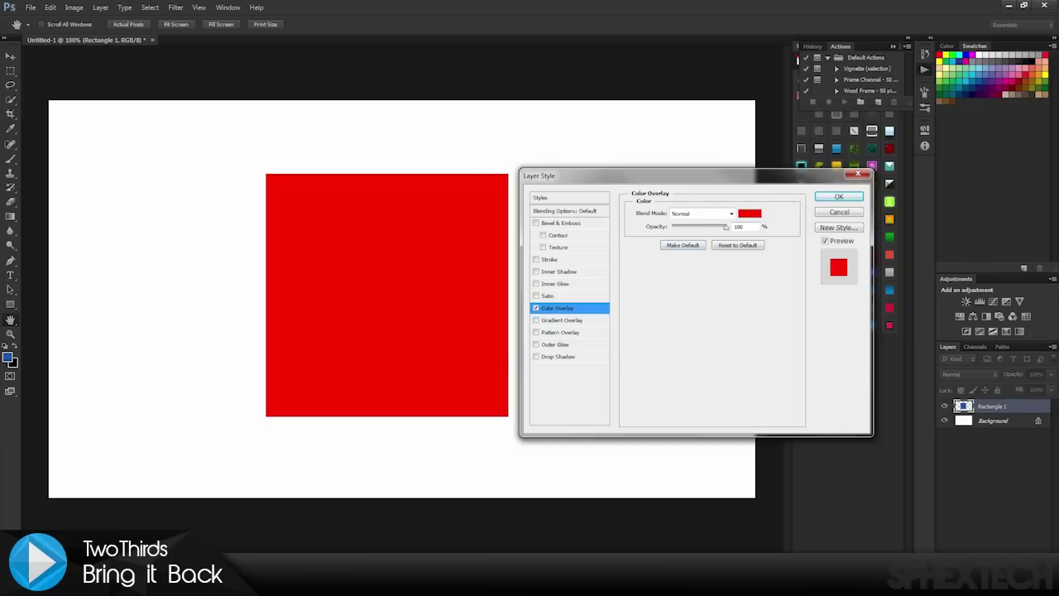
# Change the Color Overlay colour to pinkish red ff0042 and confirm it.
pyautogui.click(750, 214)
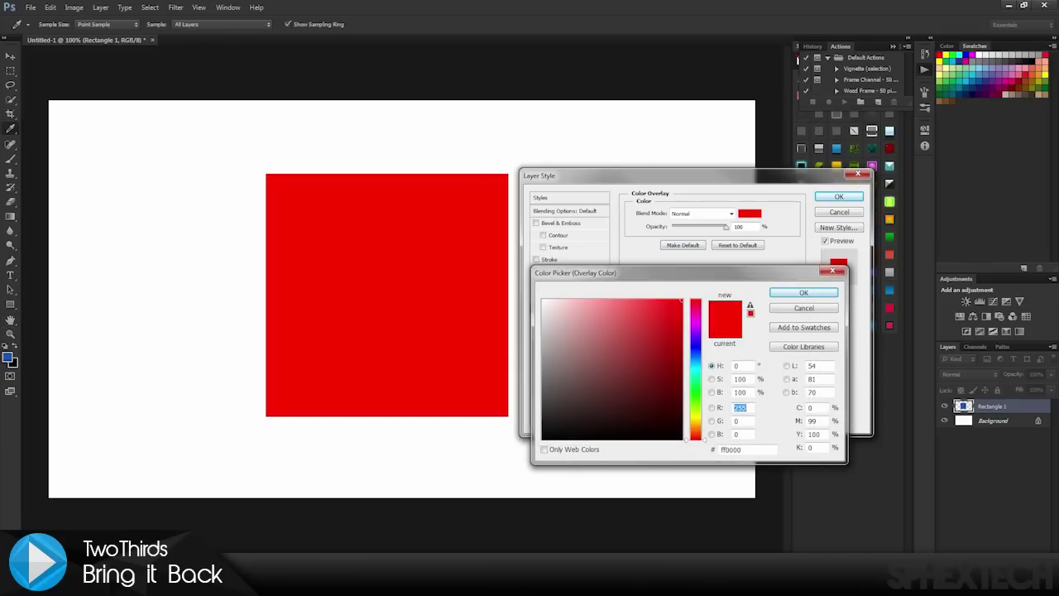
pyautogui.moveTo(652, 309)
pyautogui.mouseDown()
pyautogui.moveTo(599, 389)
pyautogui.moveTo(647, 400)
pyautogui.mouseUp()
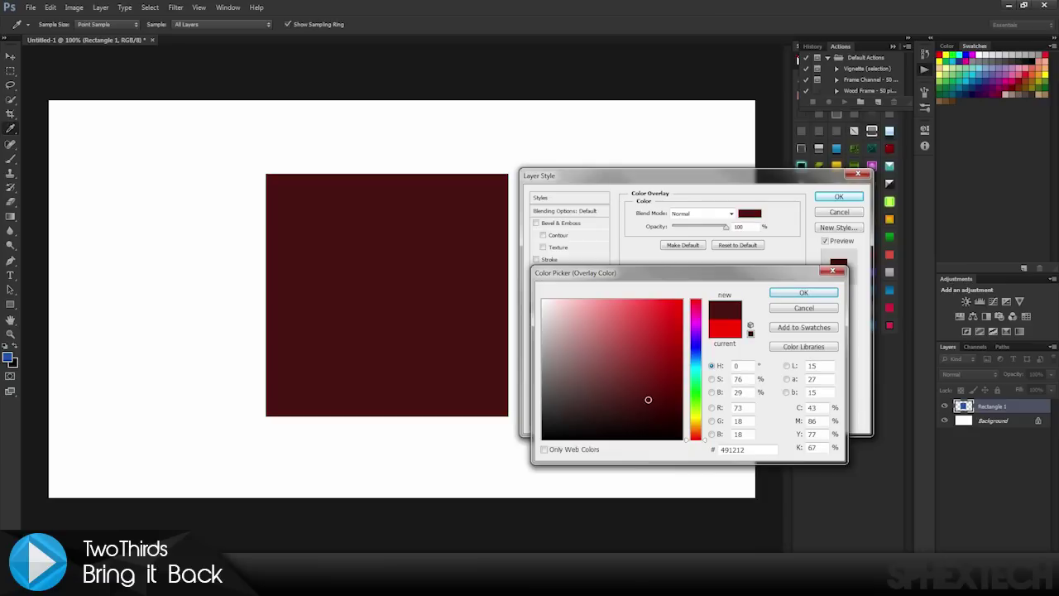
pyautogui.click(695, 343)
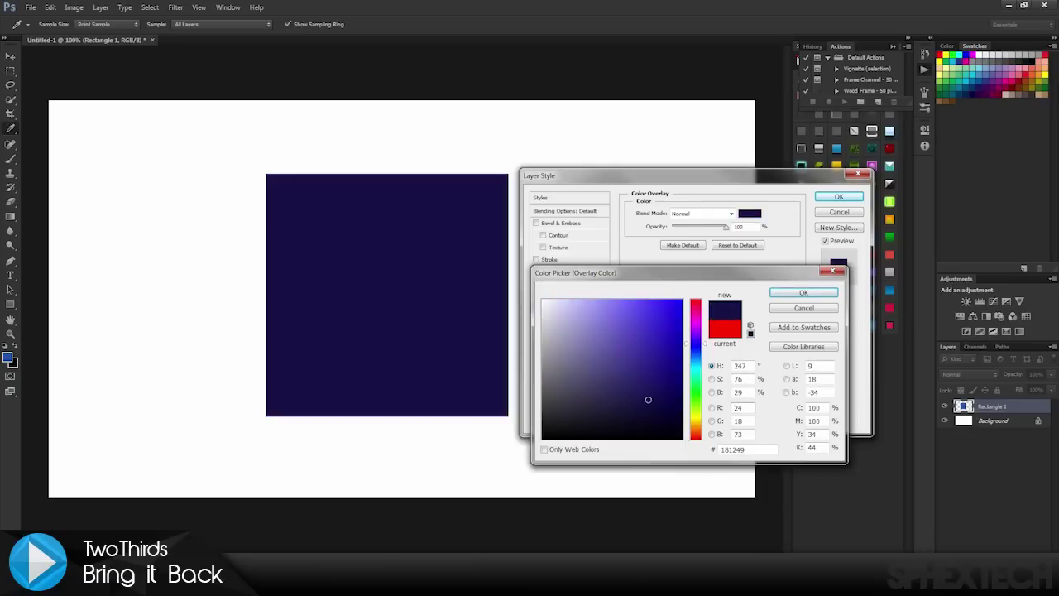
pyautogui.click(732, 449)
pyautogui.write('ffffff')
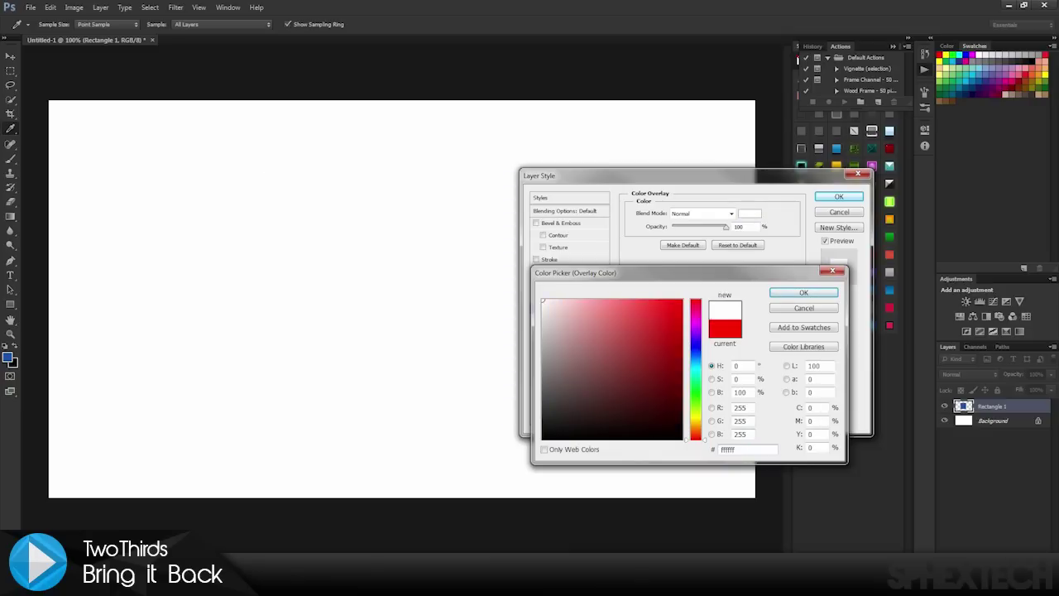
pyautogui.click(727, 449)
pyautogui.write('620000')
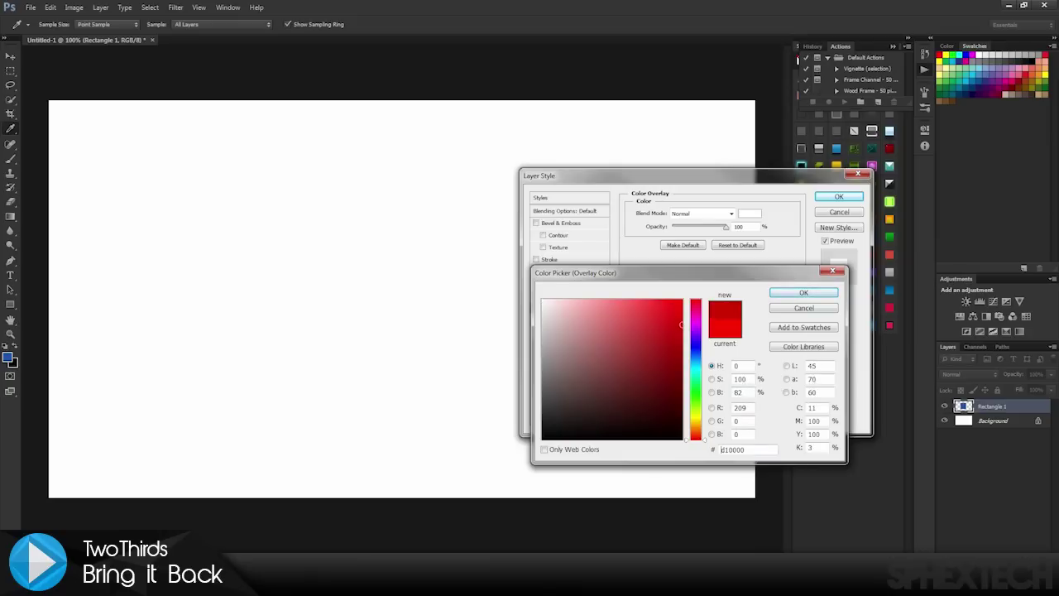
pyautogui.write('ff0000')
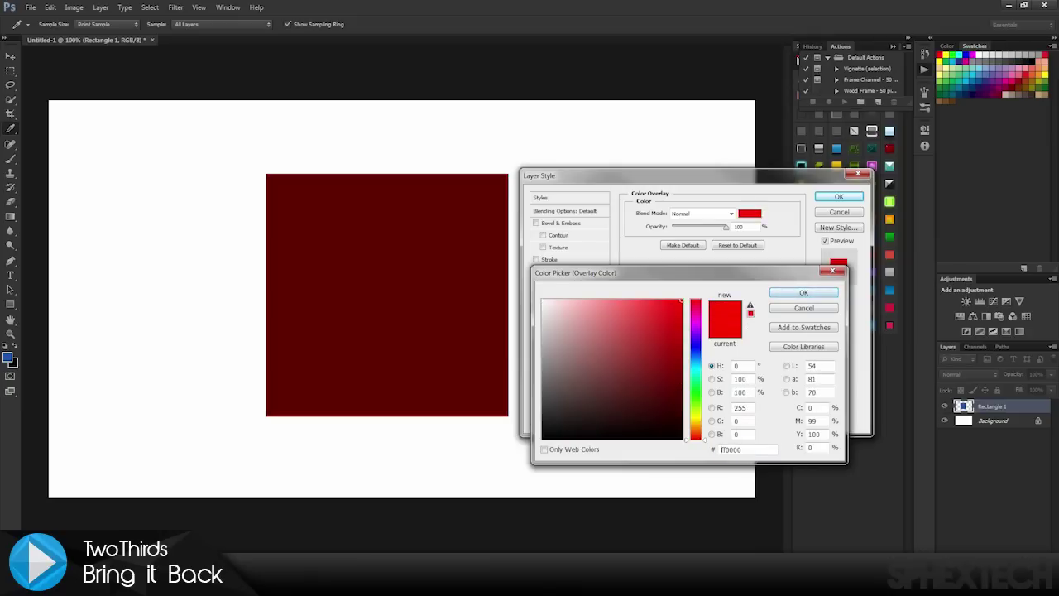
pyautogui.write('a40045')
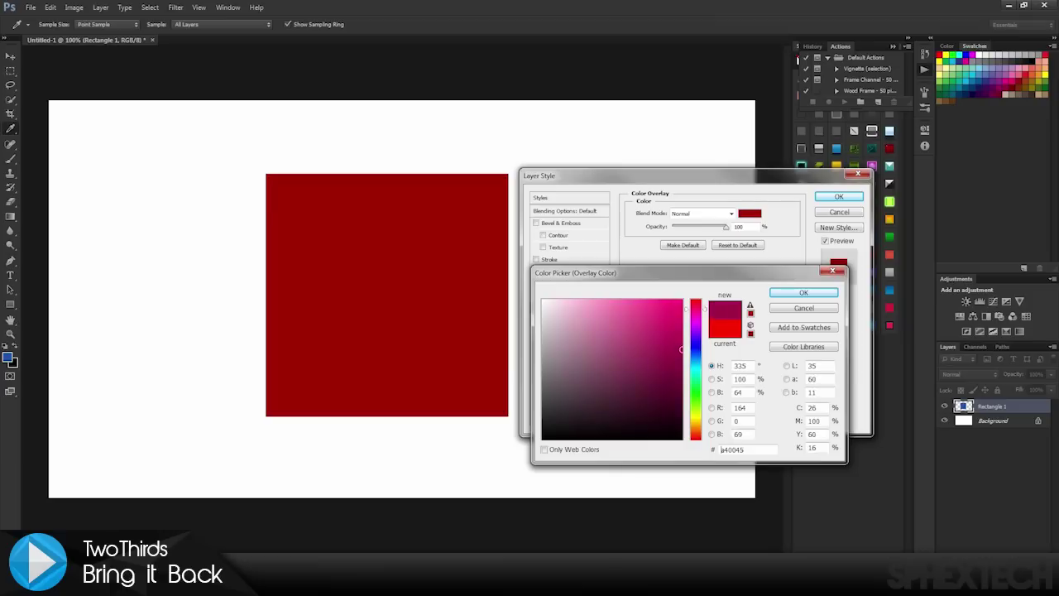
pyautogui.write('ff0054')
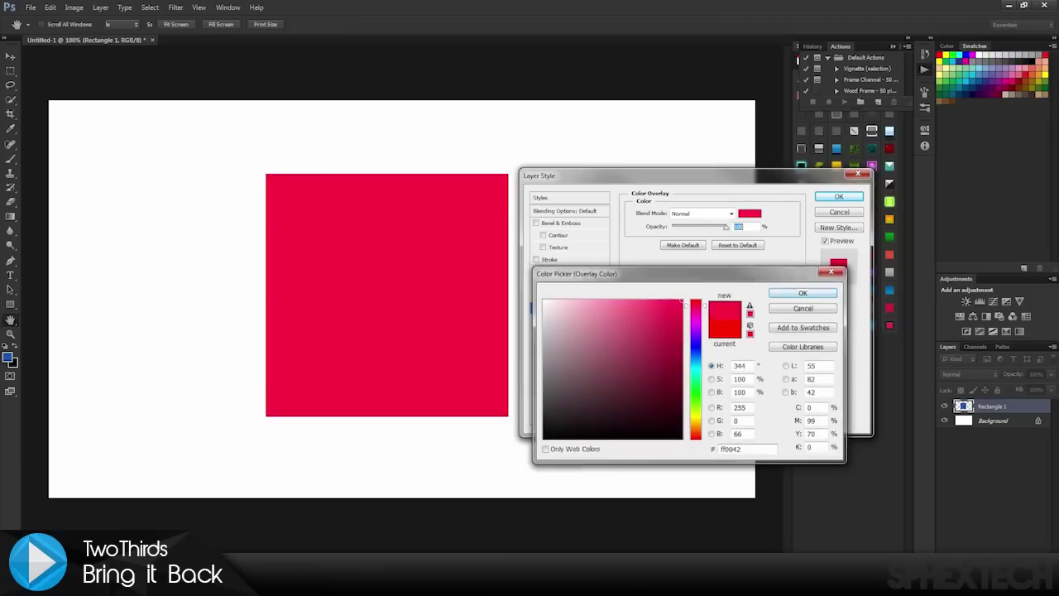
pyautogui.press('Return')
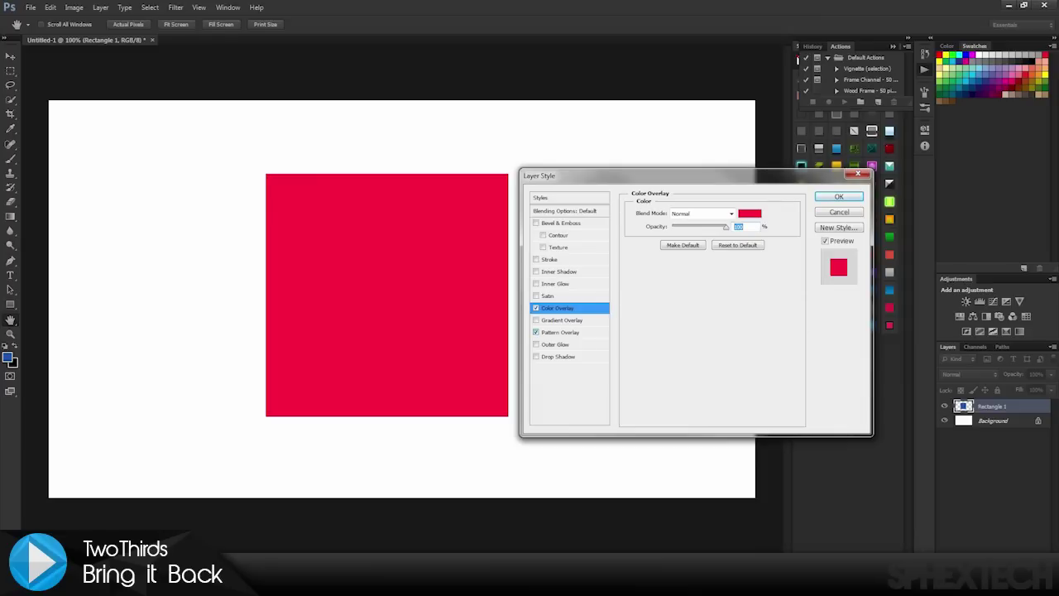
# Choose the plain dark pattern for the Pattern Overlay.
pyautogui.click(560, 332)
pyautogui.click(706, 250)
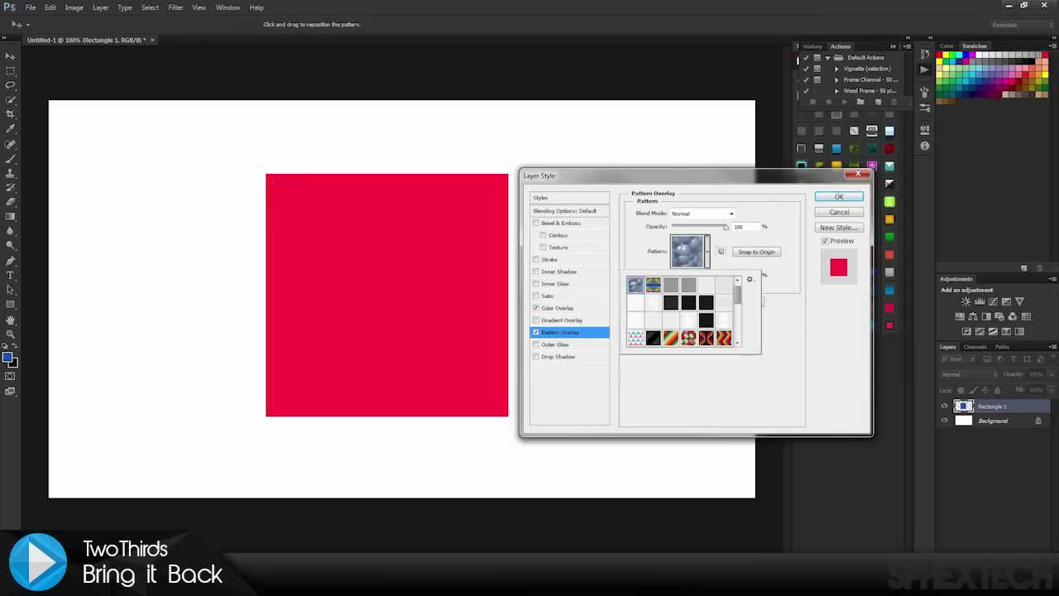
pyautogui.scroll(-5, 683, 310)
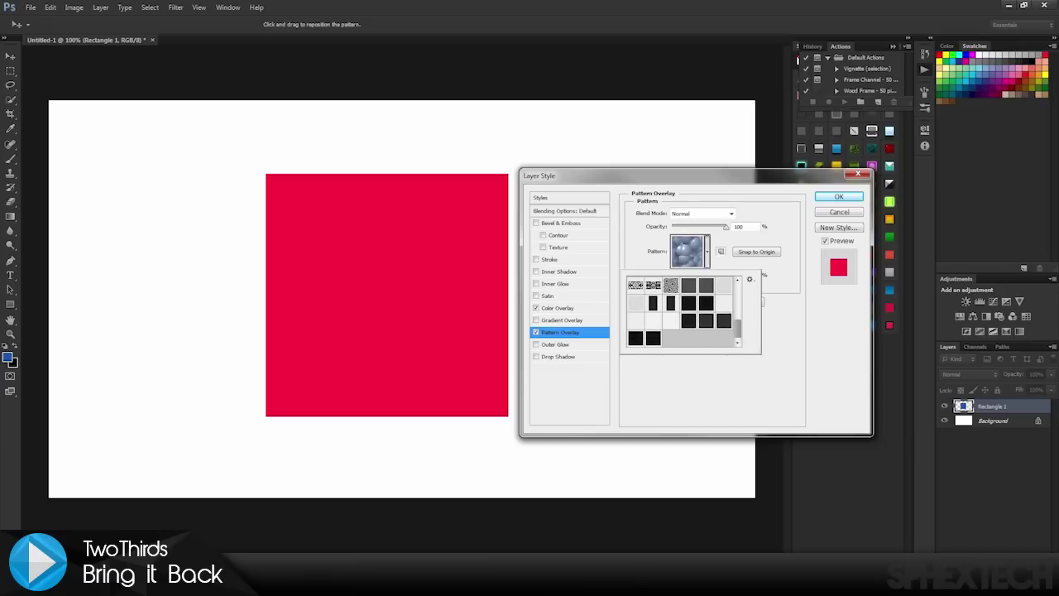
pyautogui.click(652, 338)
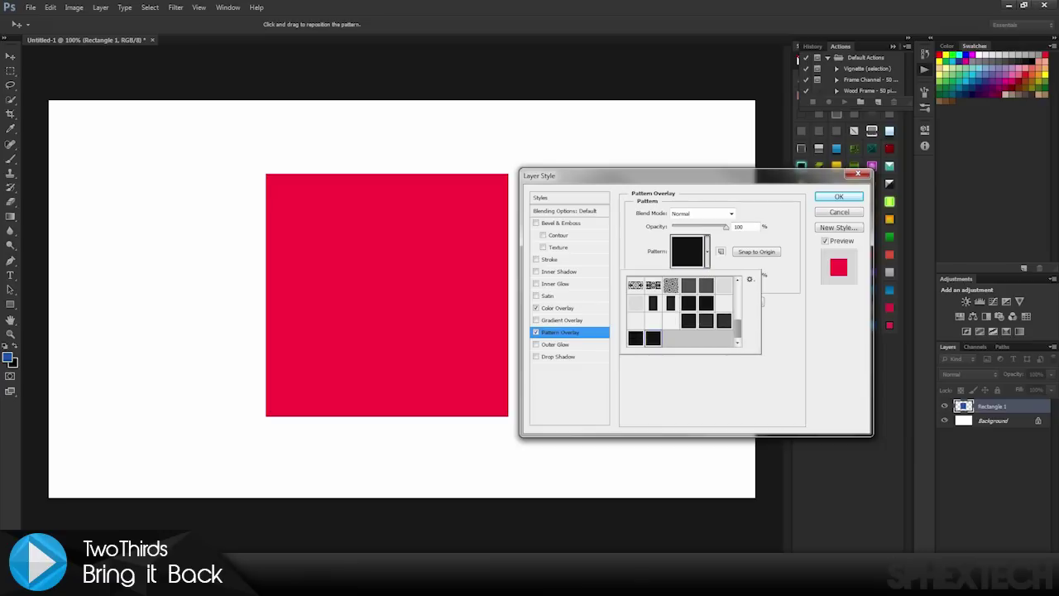
pyautogui.press('Return')
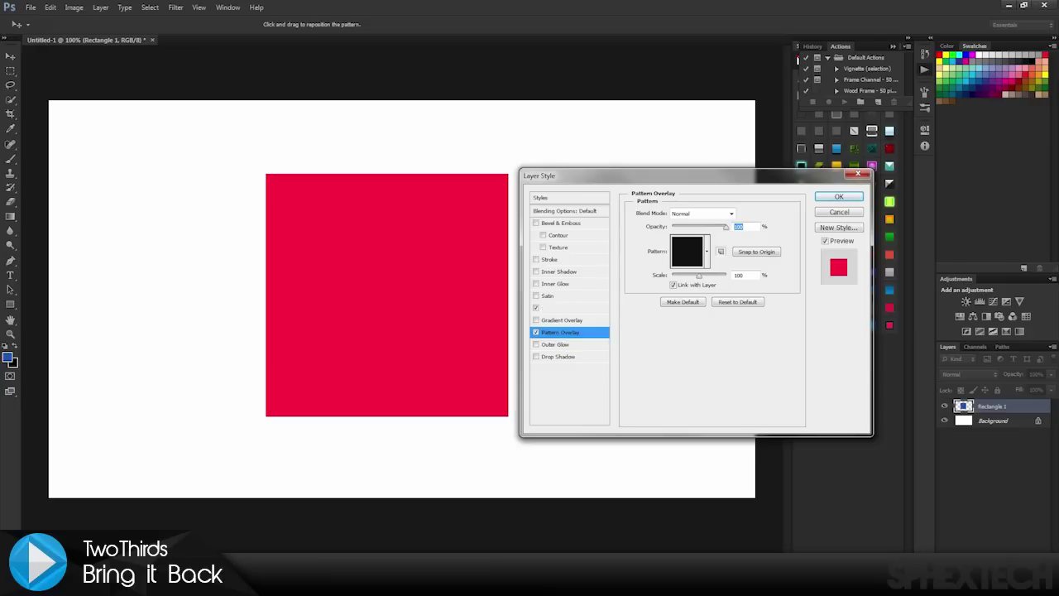
# Compare the Color Overlay and Pattern Overlay settings, ending on Color Overlay.
pyautogui.click(558, 308)
pyautogui.click(560, 331)
pyautogui.click(558, 307)
pyautogui.click(560, 332)
pyautogui.click(558, 308)
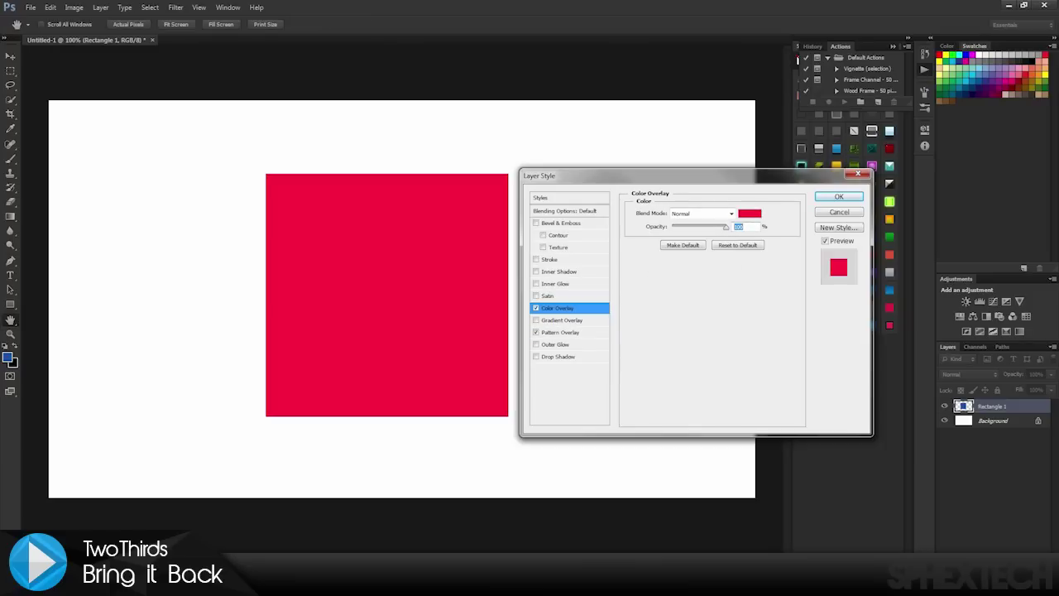
# Set the Color Overlay blend mode to Overlay with 100% opacity.
pyautogui.click(731, 214)
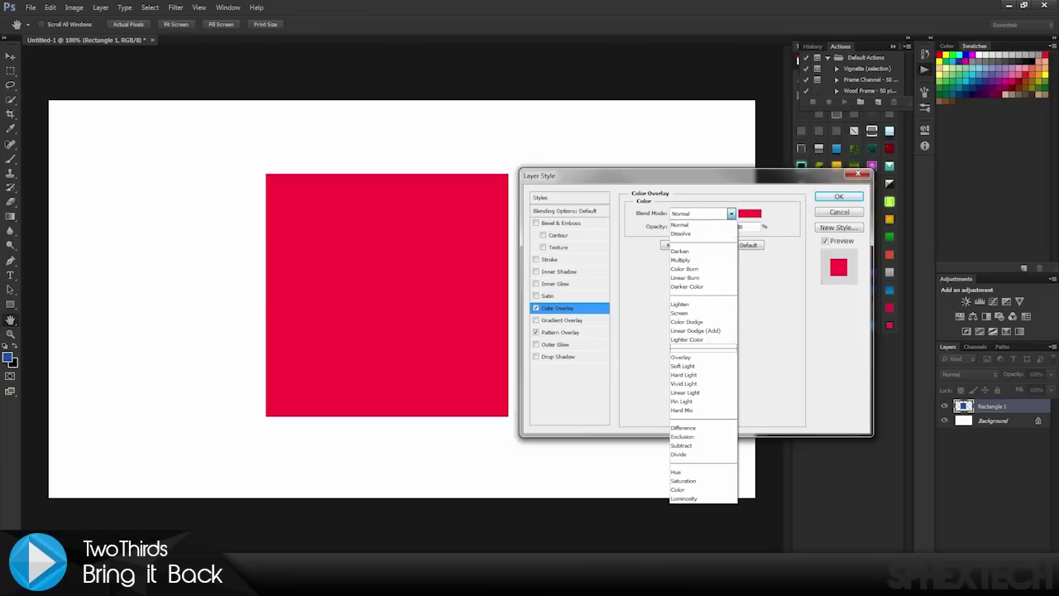
pyautogui.click(701, 356)
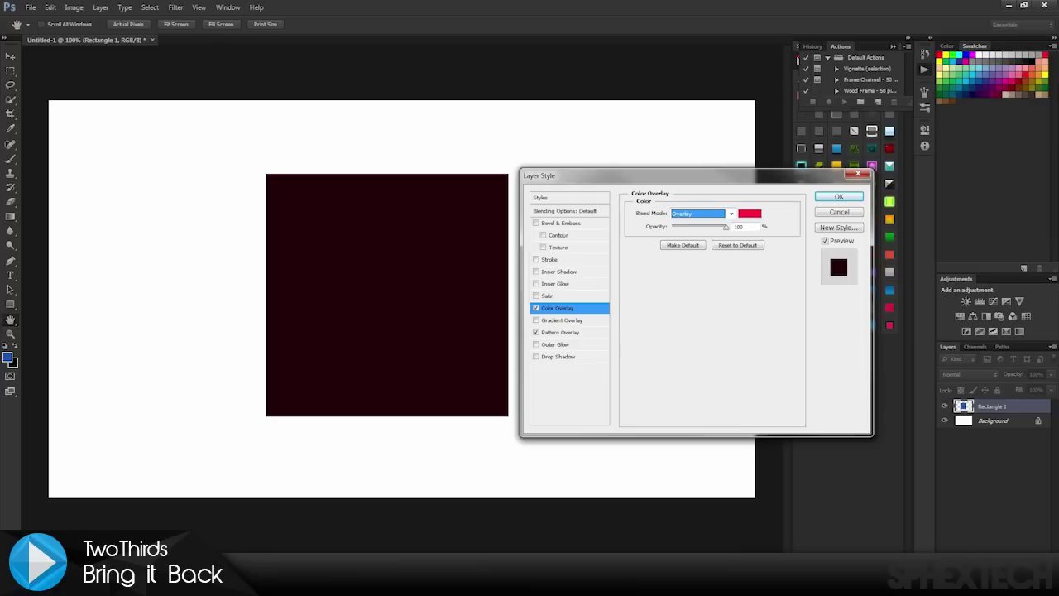
pyautogui.press('Down')
pyautogui.press('Down')
pyautogui.press('Down')
pyautogui.press('Down')
pyautogui.press('Down')
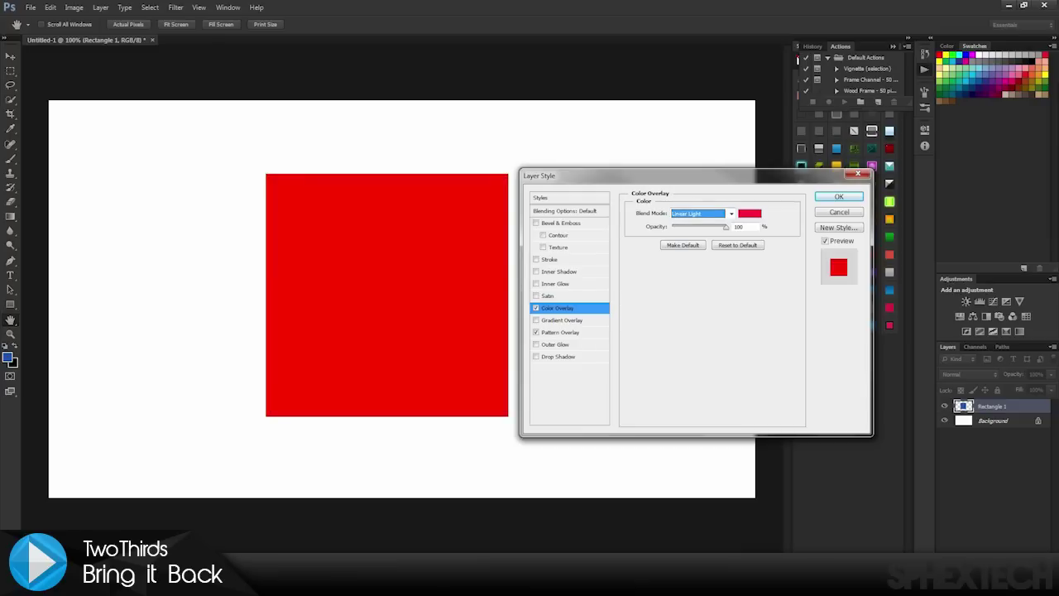
pyautogui.press('Down')
pyautogui.press('Down')
pyautogui.press('Down')
pyautogui.press('Down')
pyautogui.press('Down')
pyautogui.press('Down')
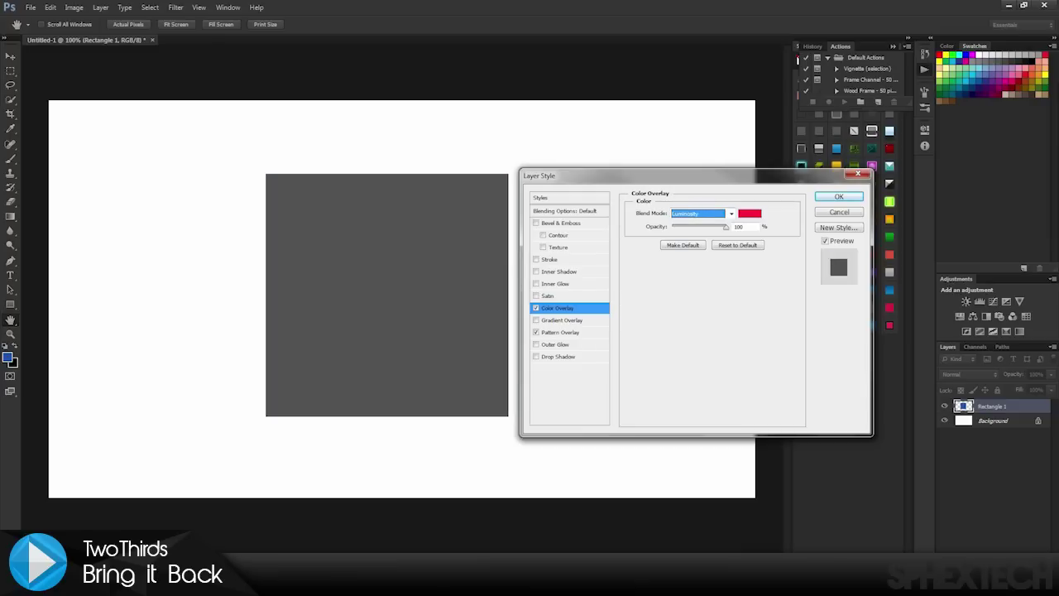
pyautogui.press('Down')
pyautogui.press('Down')
pyautogui.press('Up')
pyautogui.press('Up')
pyautogui.press('Up')
pyautogui.press('Up')
pyautogui.press('Up')
pyautogui.press('Up')
pyautogui.press('Up')
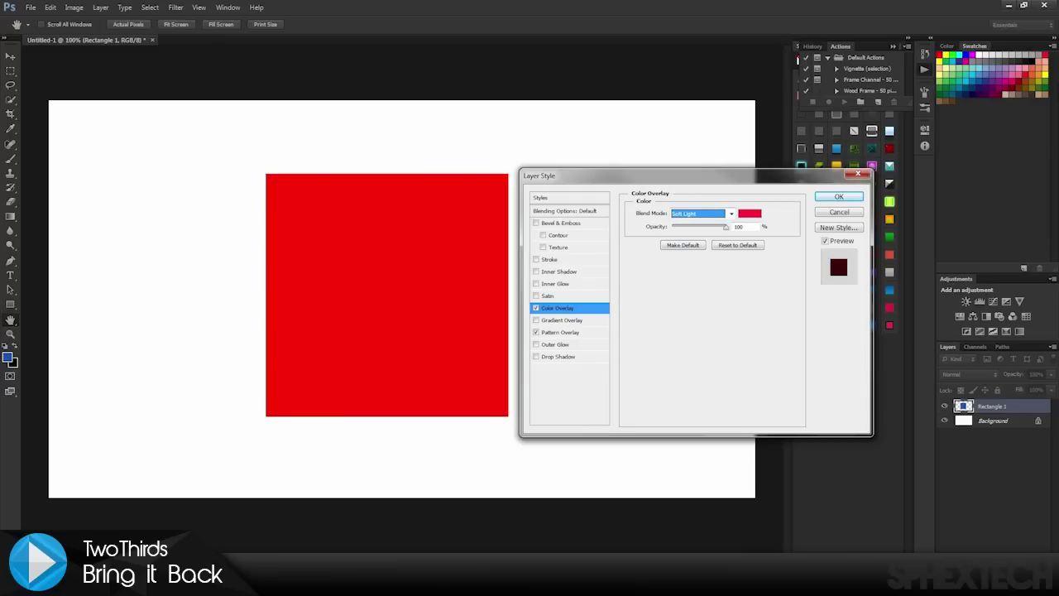
pyautogui.press('Up')
pyautogui.press('Up')
pyautogui.press('Up')
pyautogui.press('Up')
pyautogui.press('Up')
pyautogui.press('Up')
pyautogui.press('Up')
pyautogui.press('Up')
pyautogui.press('Up')
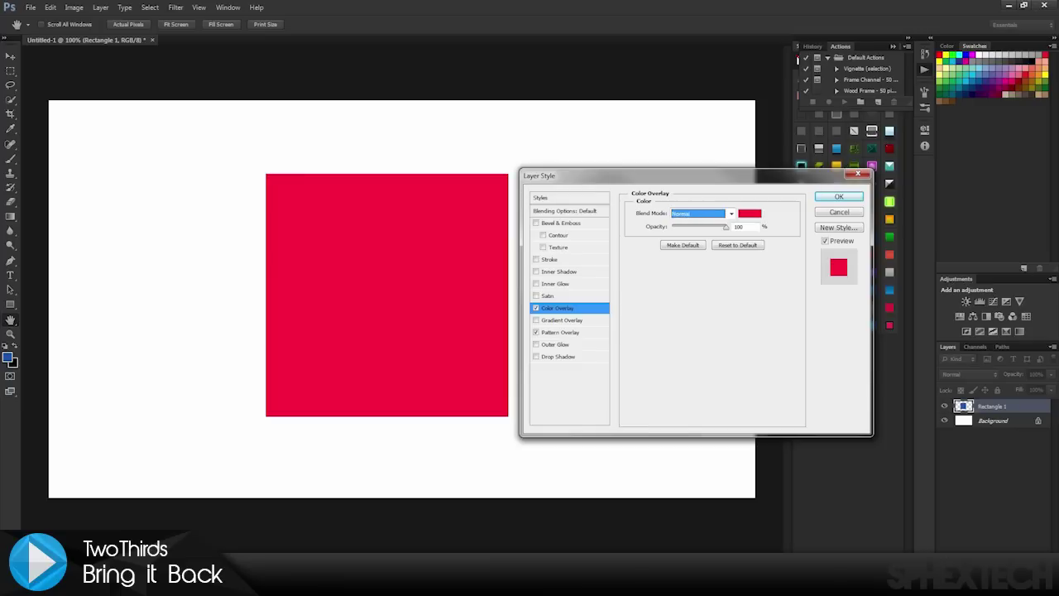
pyautogui.press('Down')
pyautogui.press('Down')
pyautogui.press('Down')
pyautogui.click(731, 214)
pyautogui.press('Up')
pyautogui.press('Return')
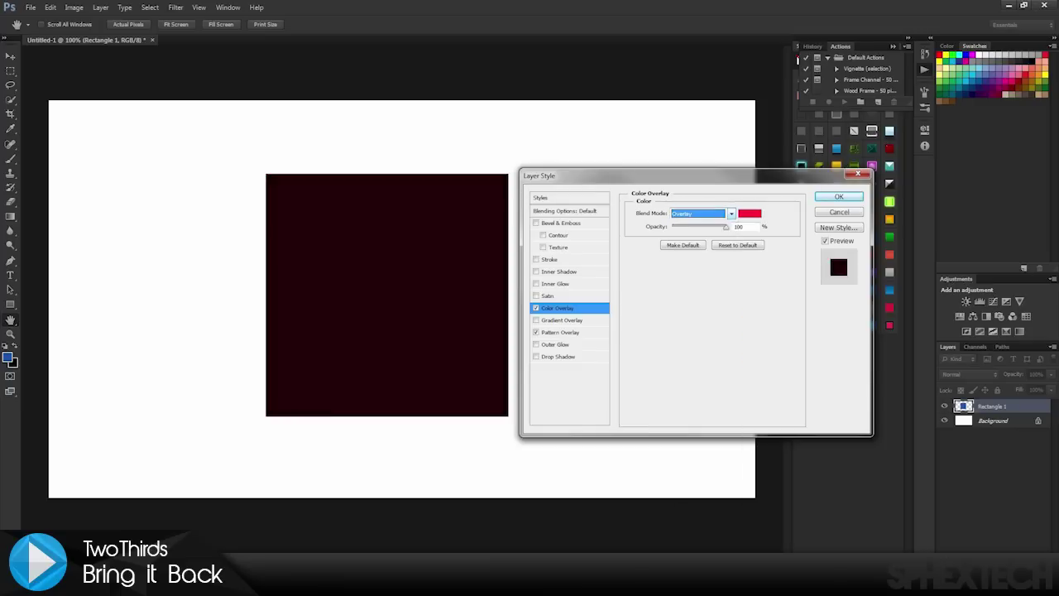
pyautogui.press('Tab')
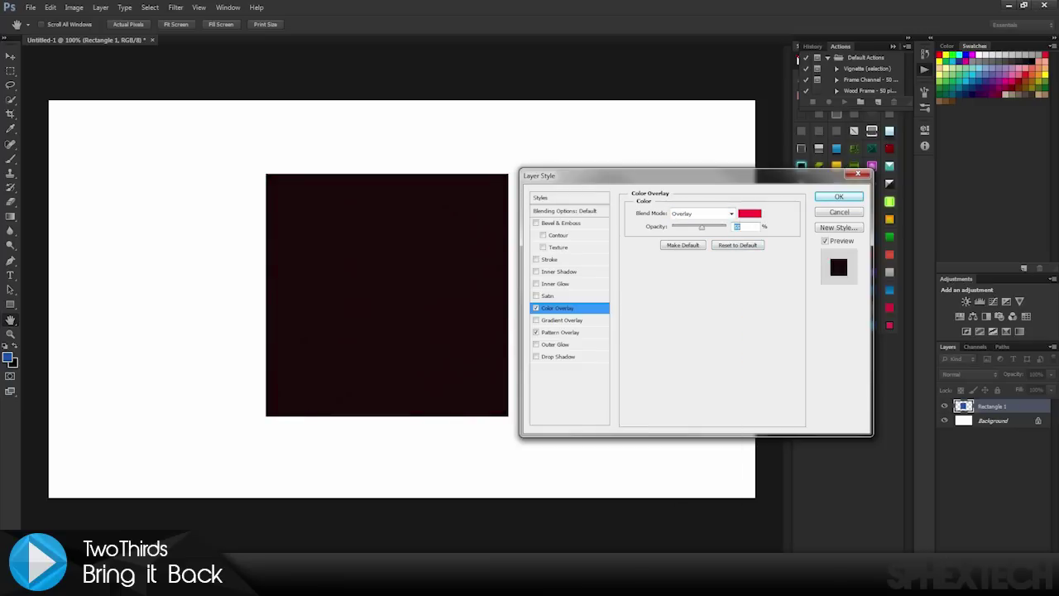
pyautogui.write('100')
# Try a lighter pink in the overlay colour picker, then close it.
pyautogui.click(749, 213)
pyautogui.click(621, 300)
pyautogui.moveTo(620, 299); pyautogui.dragTo(665, 310)
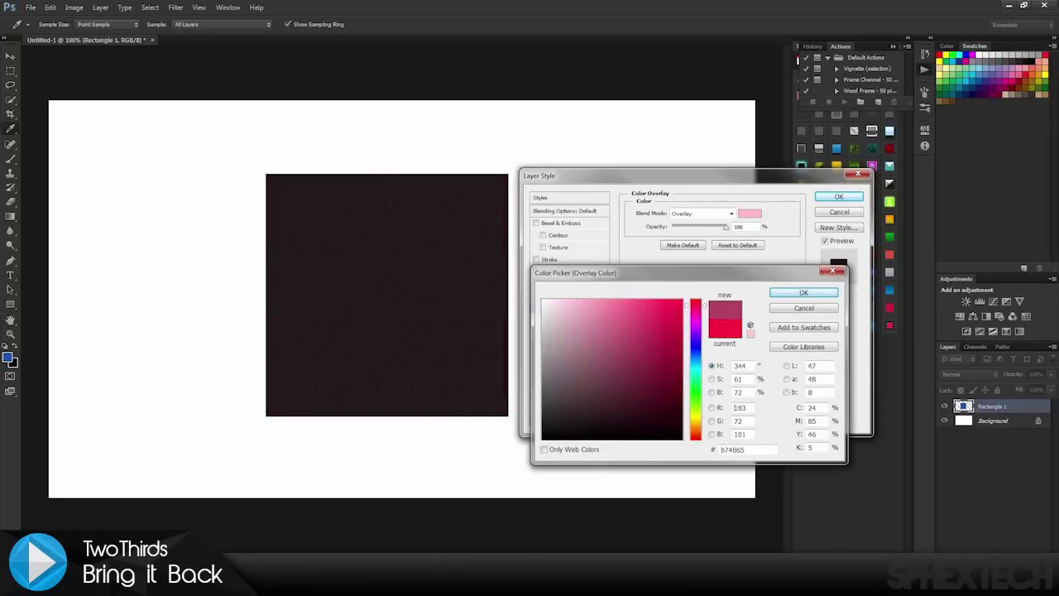
pyautogui.press('Return')
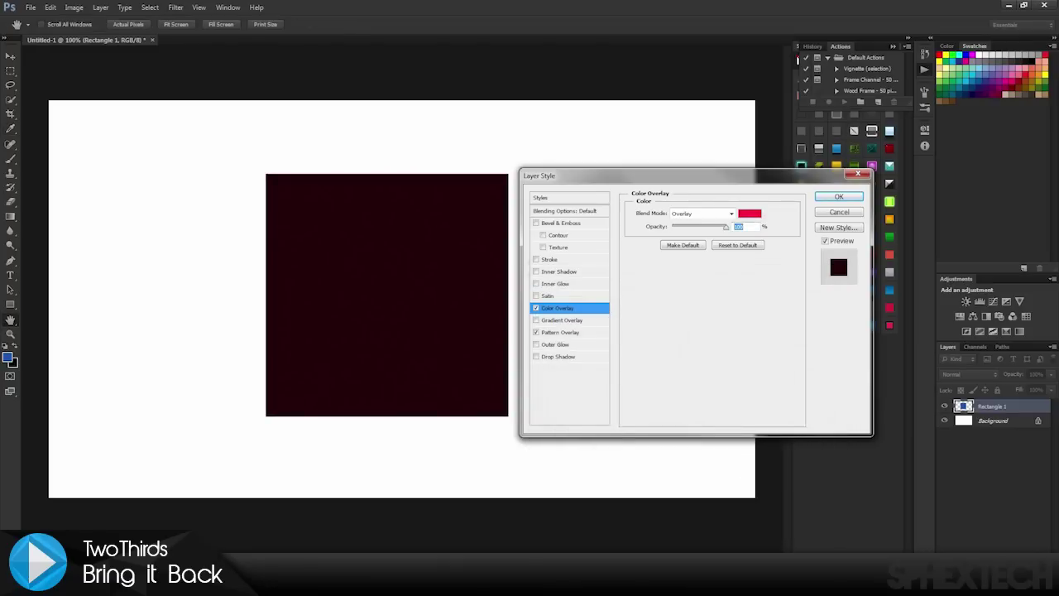
# Try pink stripe and texture patterns, ending on the black star pattern.
pyautogui.click(560, 332)
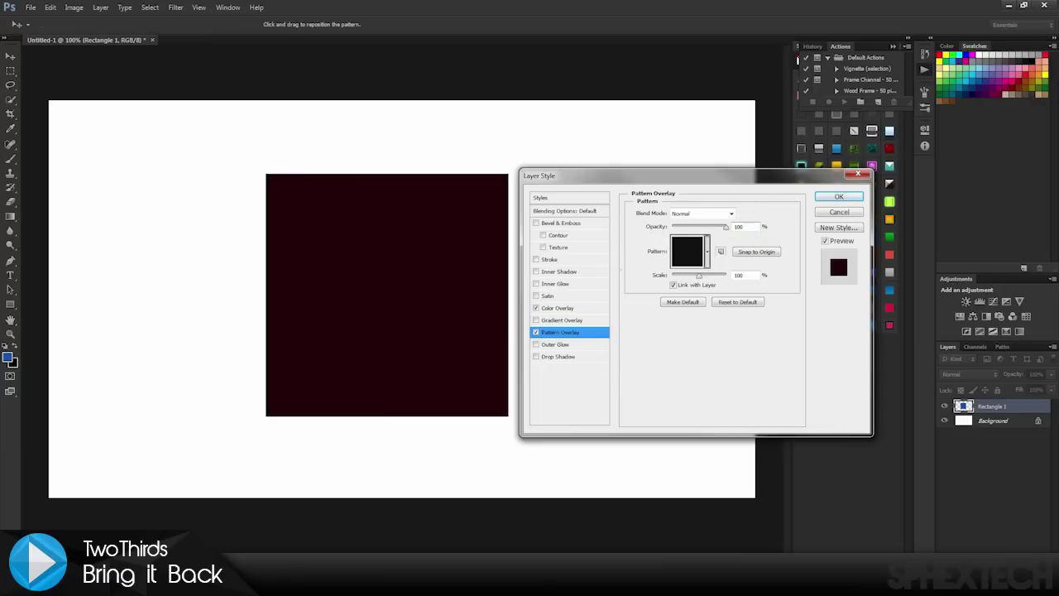
pyautogui.click(706, 250)
pyautogui.click(670, 321)
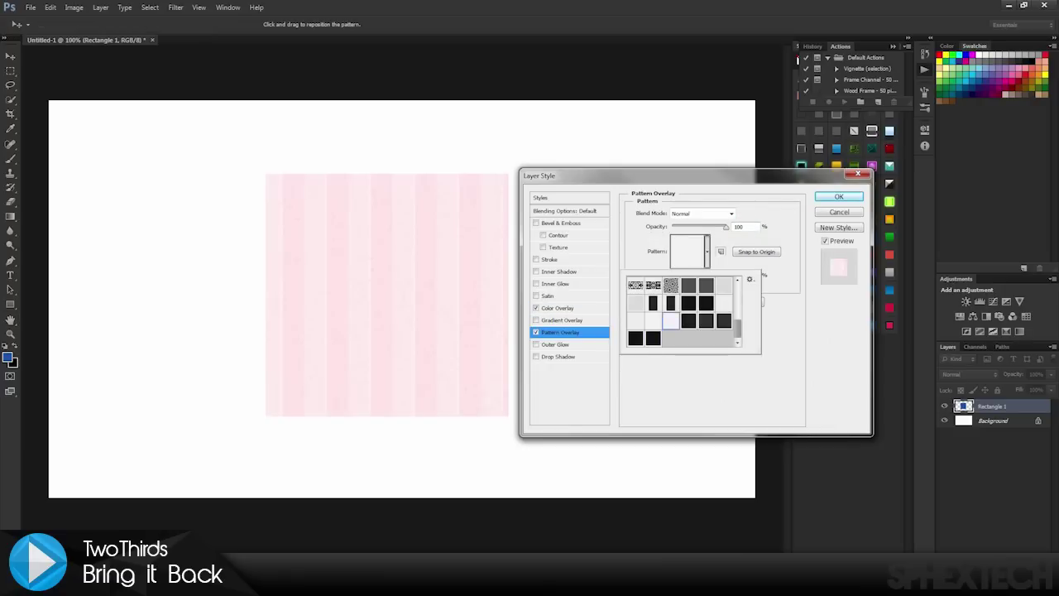
pyautogui.click(653, 321)
pyautogui.click(635, 321)
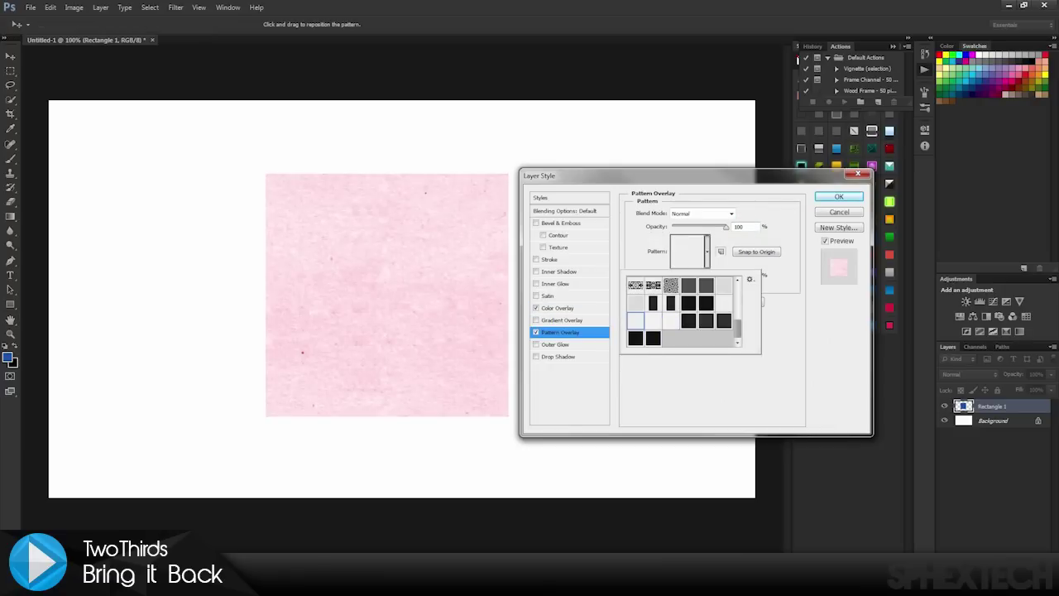
pyautogui.click(724, 302)
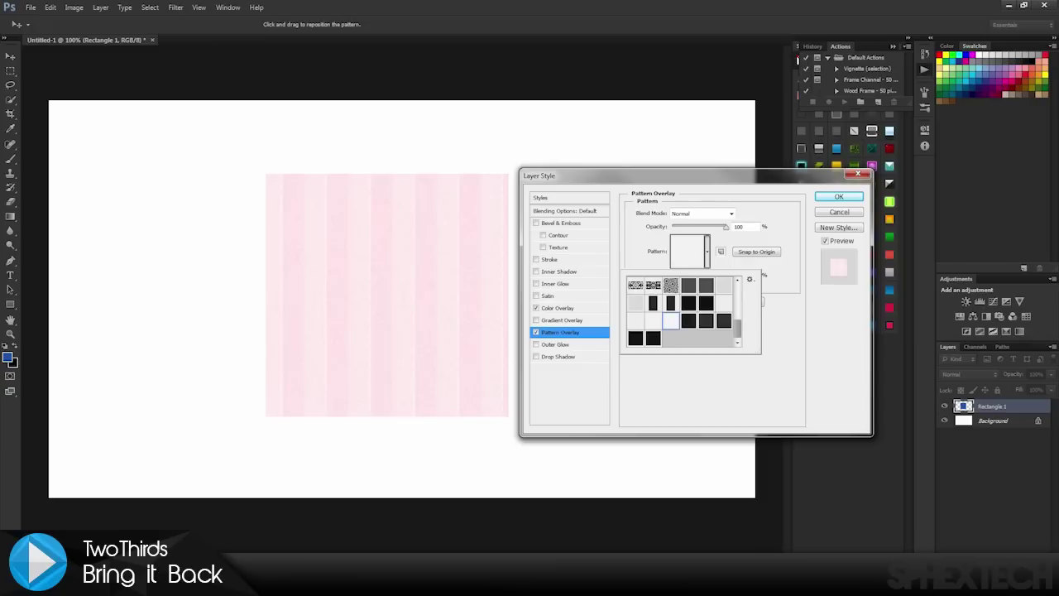
pyautogui.click(670, 284)
pyautogui.click(724, 285)
pyautogui.click(652, 285)
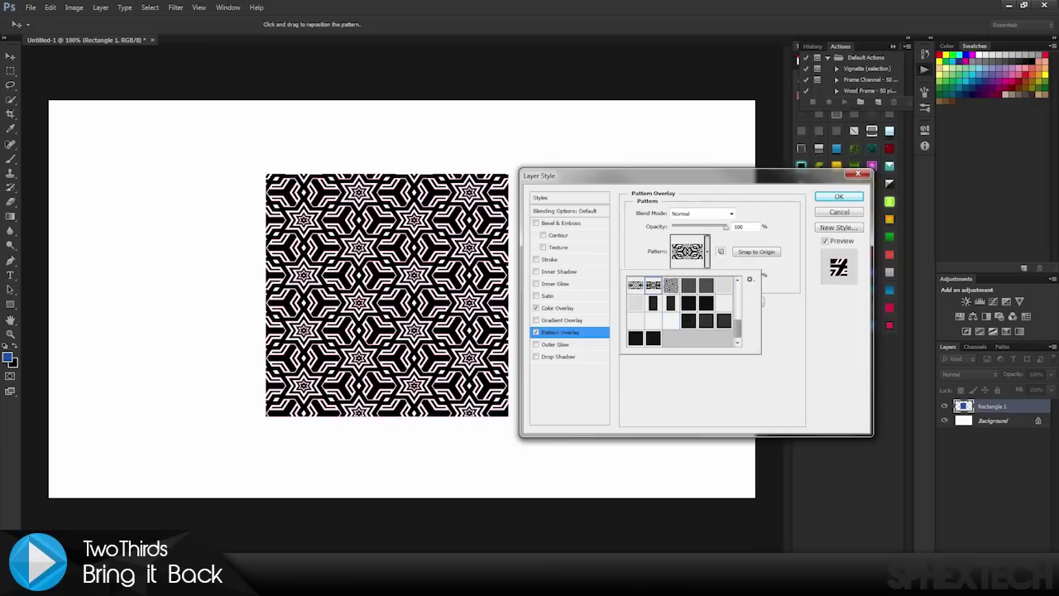
pyautogui.press('Return')
# Check the Color Overlay blend modes, then switch off Pattern Overlay and Color Overlay.
pyautogui.click(556, 308)
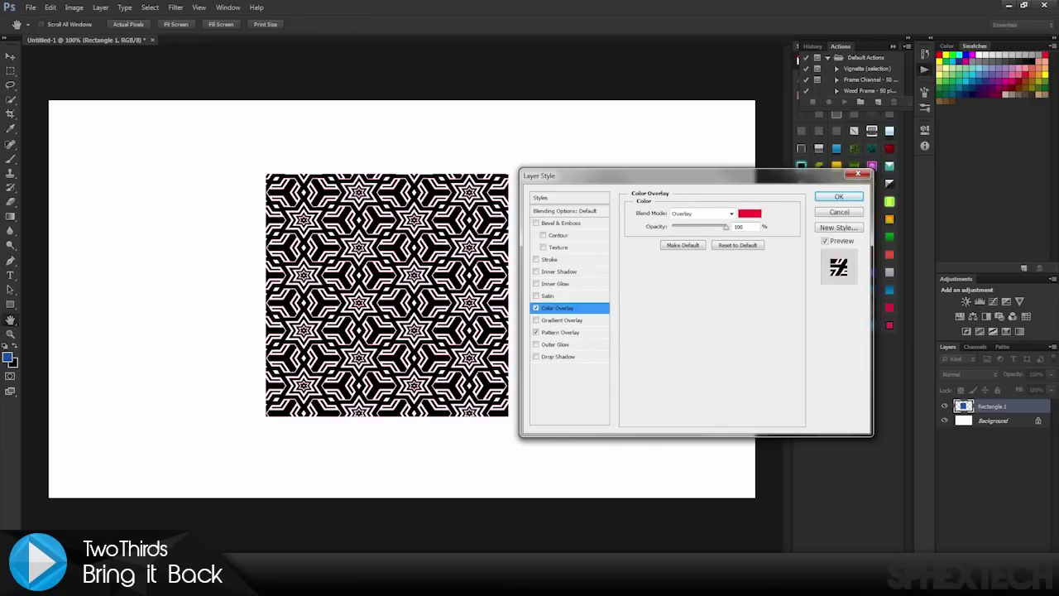
pyautogui.click(701, 214)
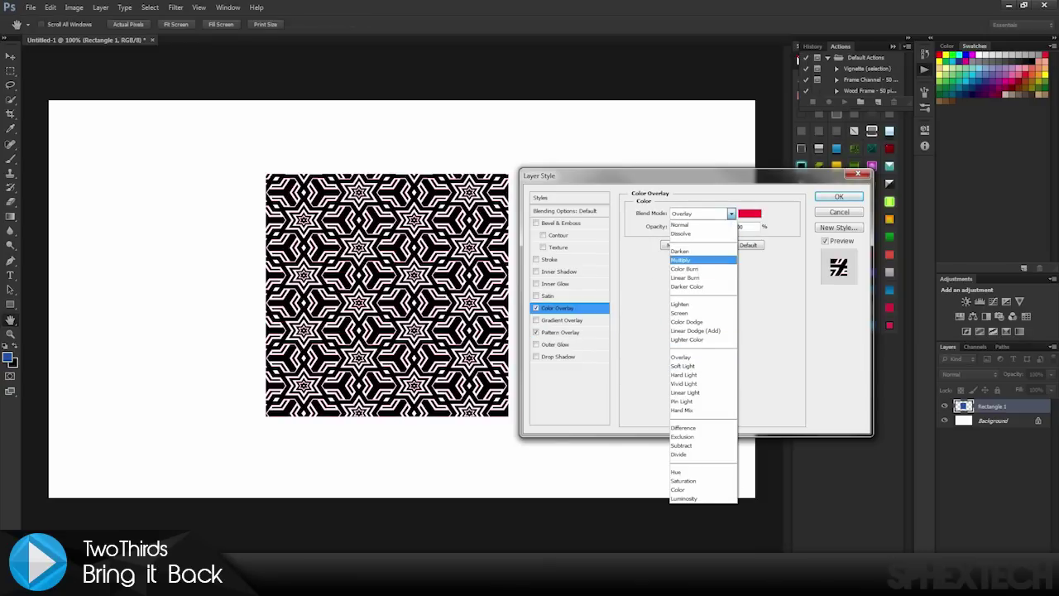
pyautogui.press('Escape')
pyautogui.click(535, 332)
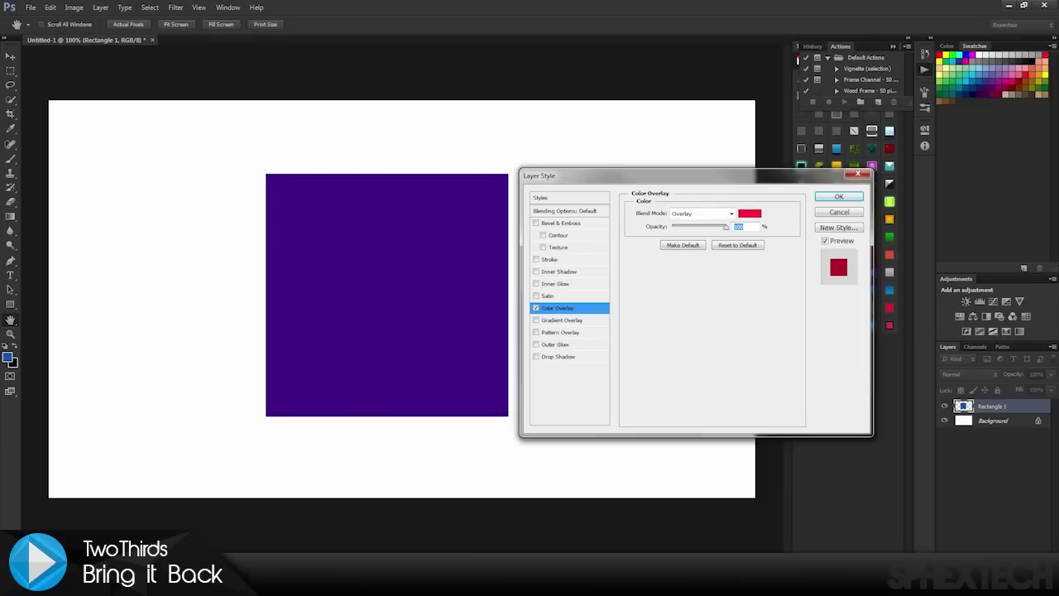
pyautogui.click(535, 308)
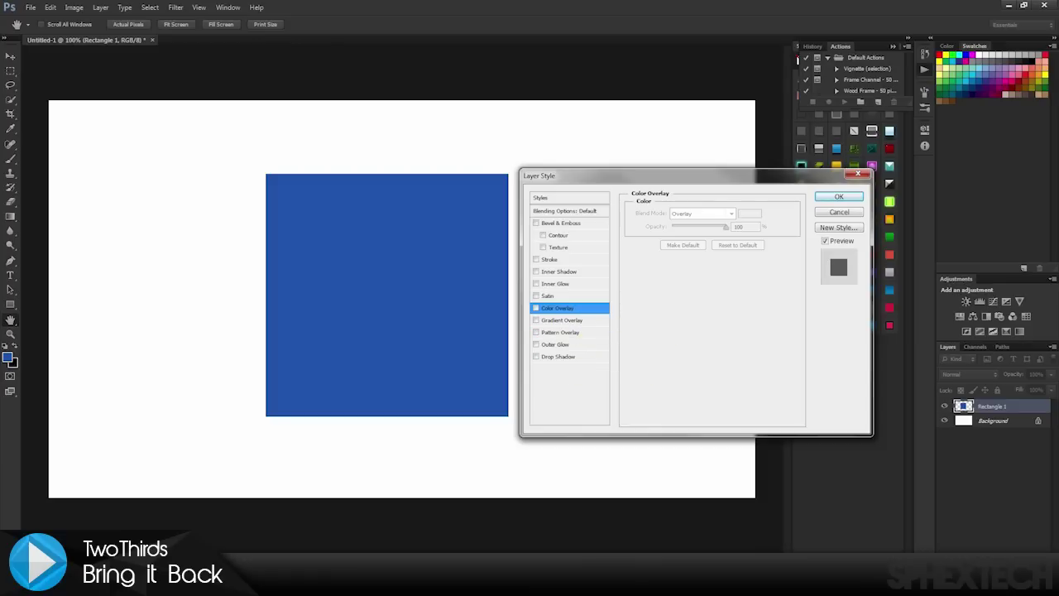
# Enable Drop Shadow and experiment with its opacity, distance and size.
pyautogui.click(536, 356)
pyautogui.click(558, 356)
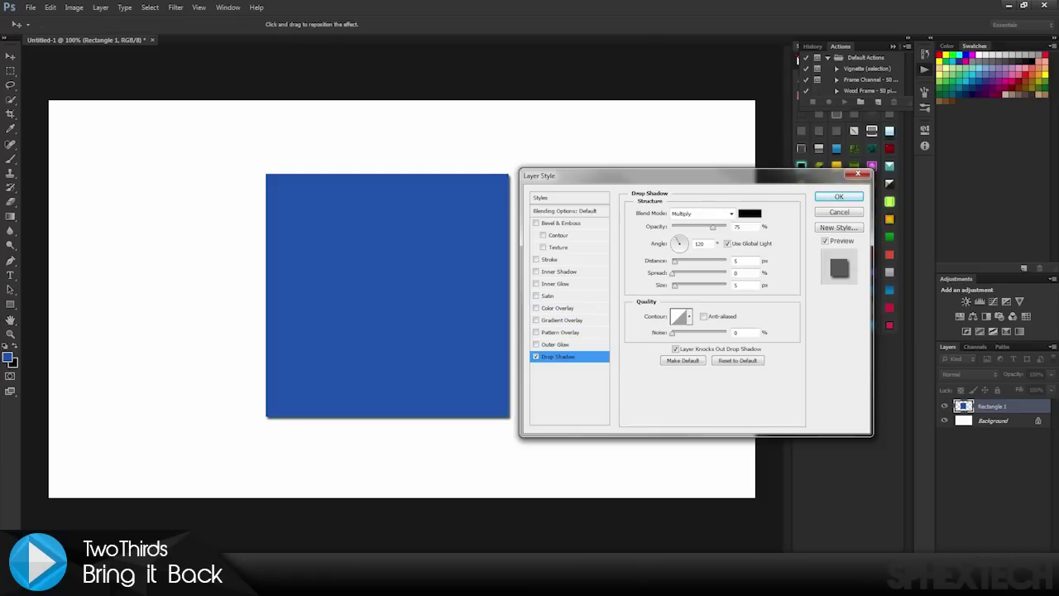
pyautogui.moveTo(579, 175); pyautogui.dragTo(608, 175)
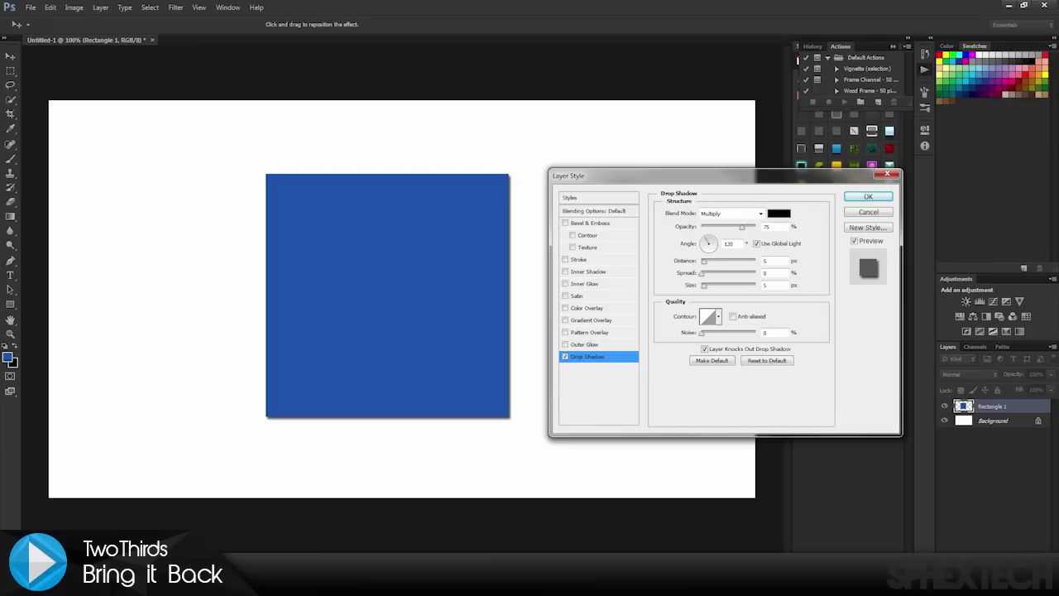
pyautogui.moveTo(741, 226); pyautogui.dragTo(719, 227)
pyautogui.moveTo(704, 261); pyautogui.dragTo(718, 261)
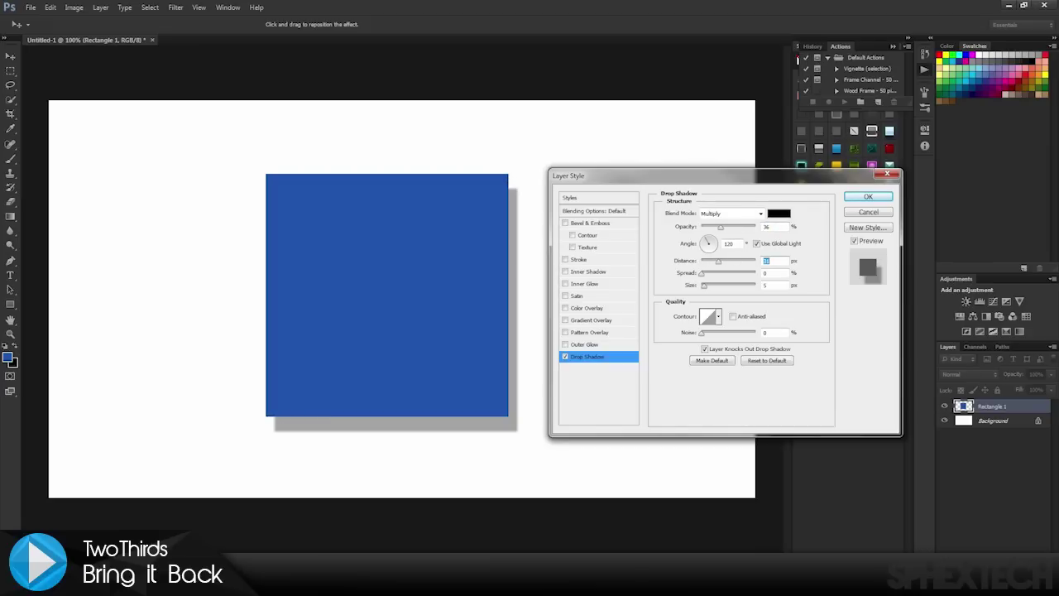
pyautogui.moveTo(719, 227); pyautogui.dragTo(714, 226)
pyautogui.moveTo(704, 284)
pyautogui.mouseDown()
pyautogui.moveTo(716, 285)
pyautogui.moveTo(702, 285)
pyautogui.mouseUp()
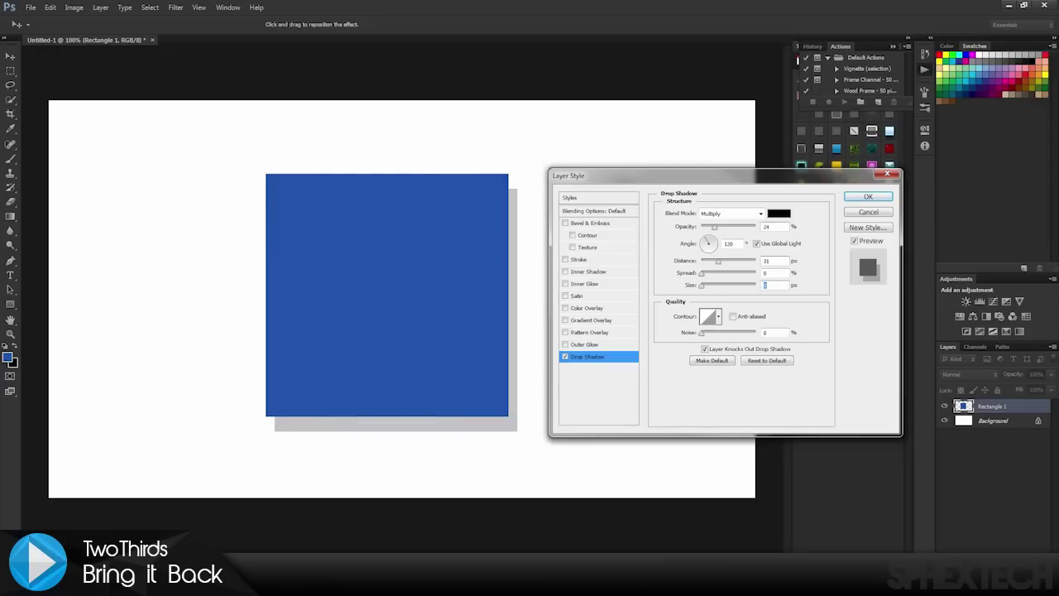
# Set the shadow to 100% opacity, 0 distance and size 0, then turn Drop Shadow off.
pyautogui.click(702, 274)
pyautogui.moveTo(714, 227); pyautogui.dragTo(754, 227)
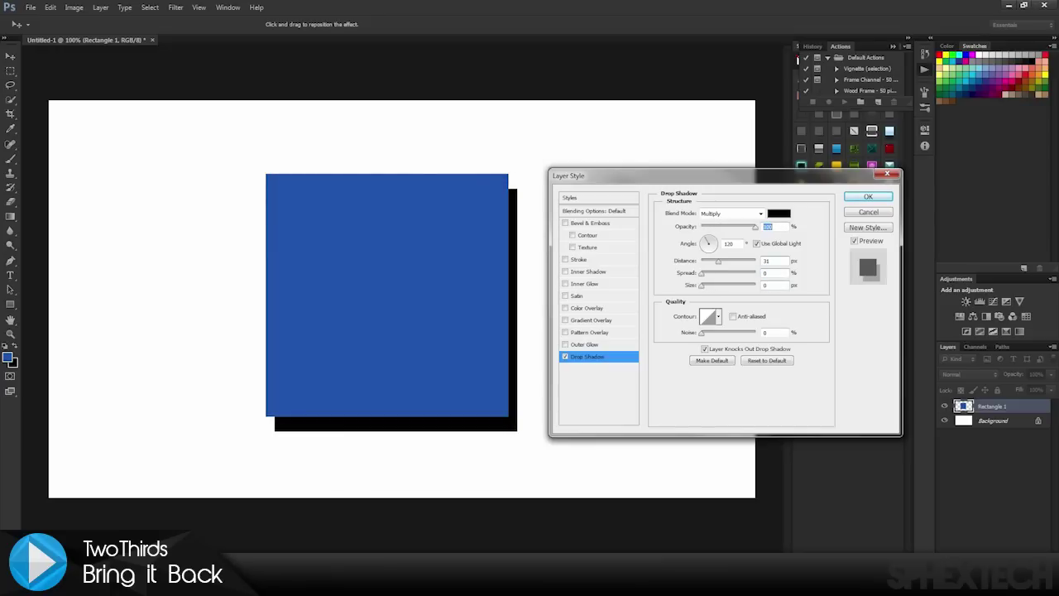
pyautogui.moveTo(718, 260)
pyautogui.mouseDown()
pyautogui.moveTo(701, 260)
pyautogui.moveTo(712, 284)
pyautogui.mouseUp()
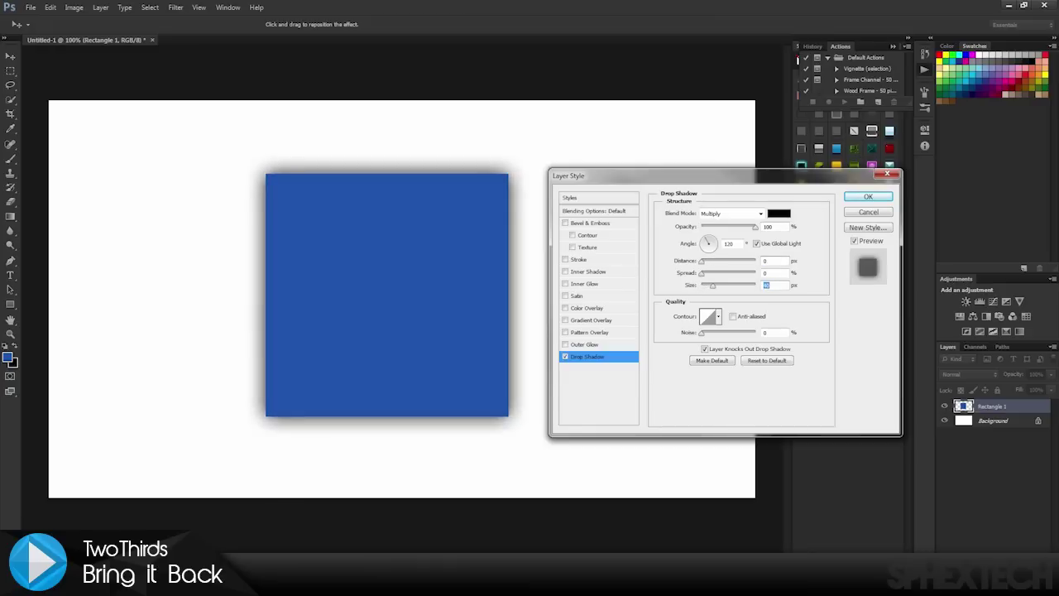
pyautogui.write('0')
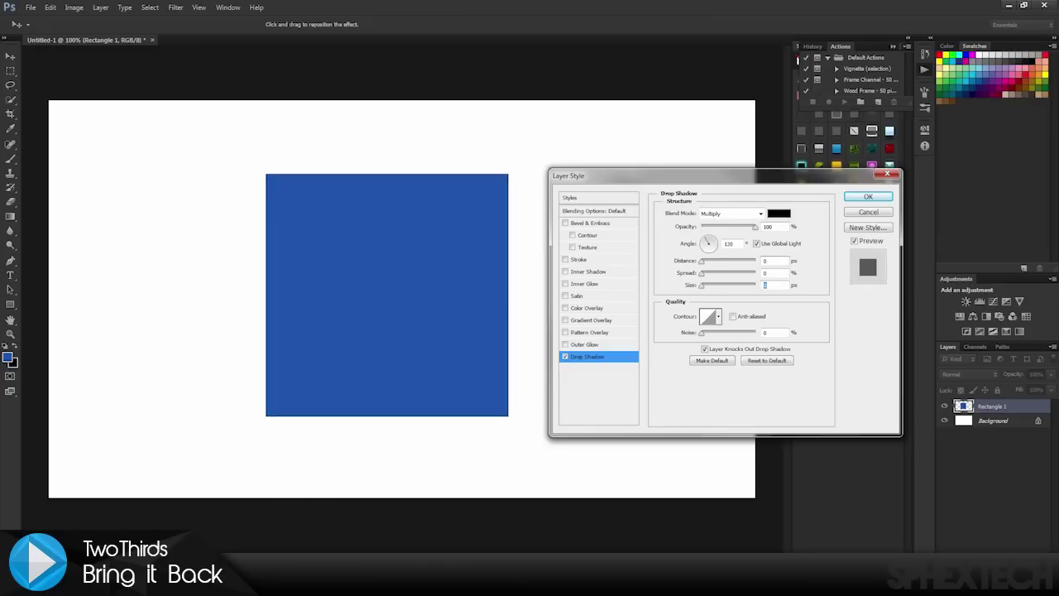
pyautogui.press('space')
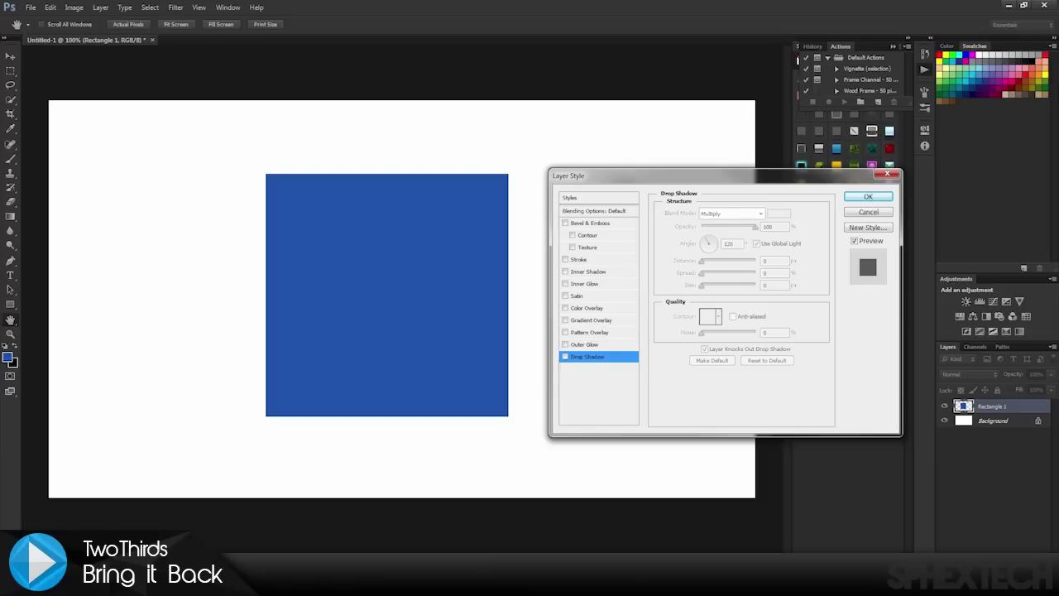
# Try Inner Shadow at size 16 and 50% opacity, then swap it for Outer Glow.
pyautogui.click(565, 271)
pyautogui.click(588, 272)
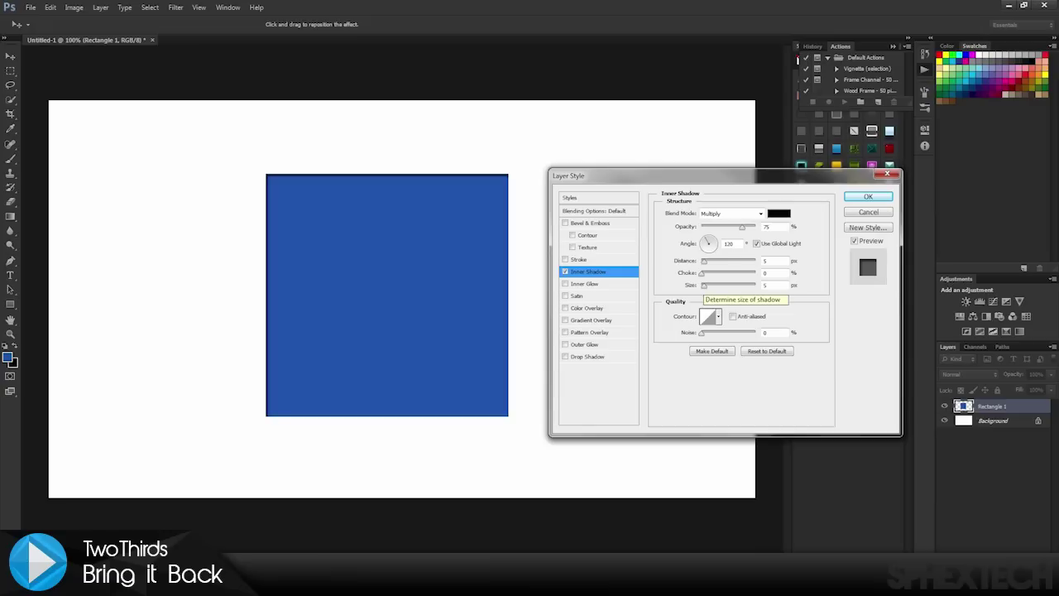
pyautogui.moveTo(703, 284)
pyautogui.mouseDown()
pyautogui.moveTo(713, 285)
pyautogui.moveTo(702, 261)
pyautogui.moveTo(706, 285)
pyautogui.mouseUp()
pyautogui.press('Up')
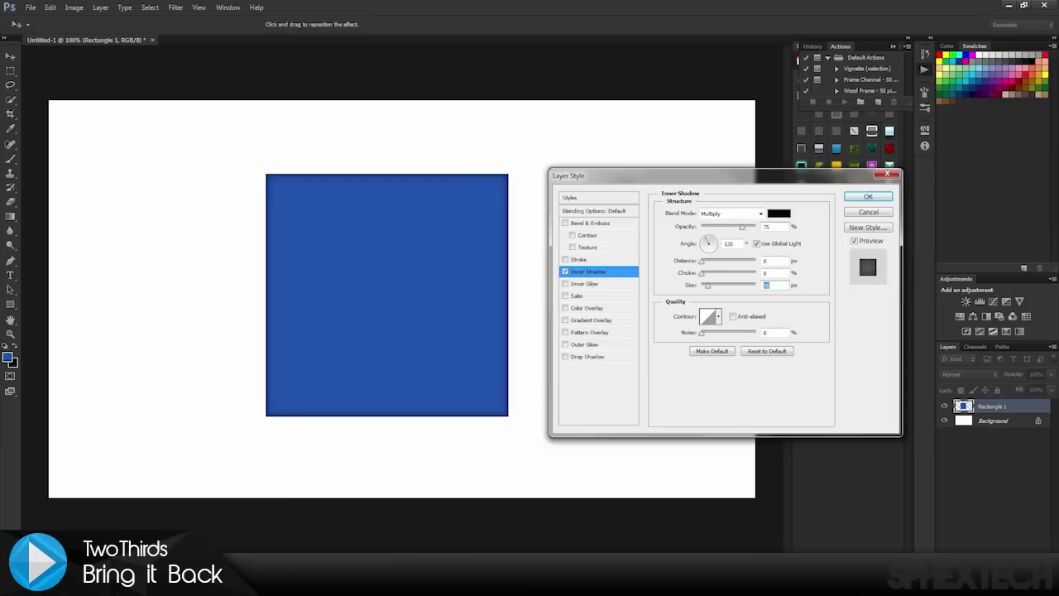
pyautogui.moveTo(741, 225); pyautogui.dragTo(726, 225)
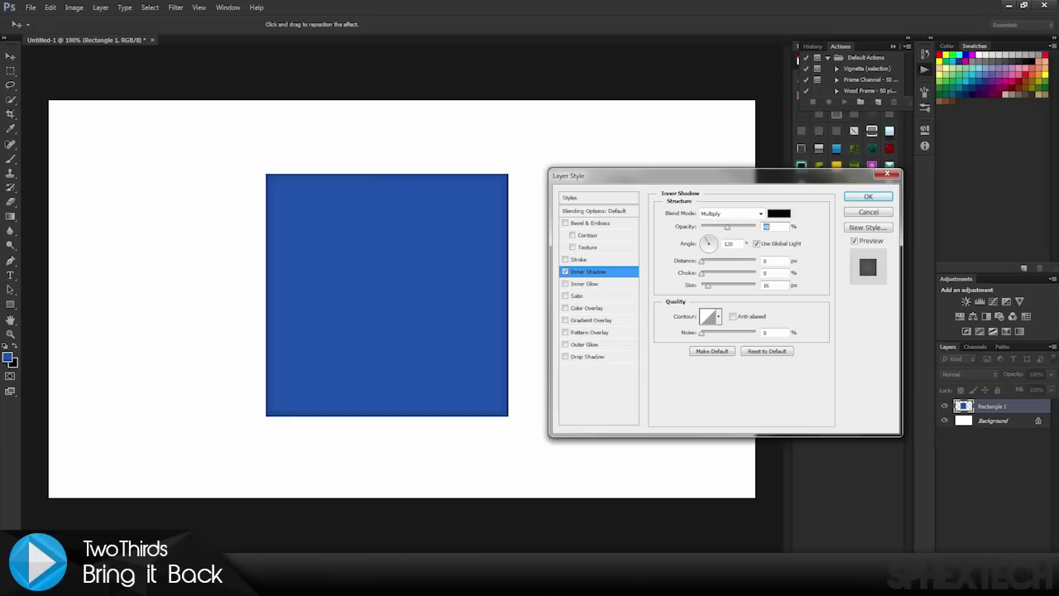
pyautogui.moveTo(727, 226); pyautogui.dragTo(719, 226)
pyautogui.write('5')
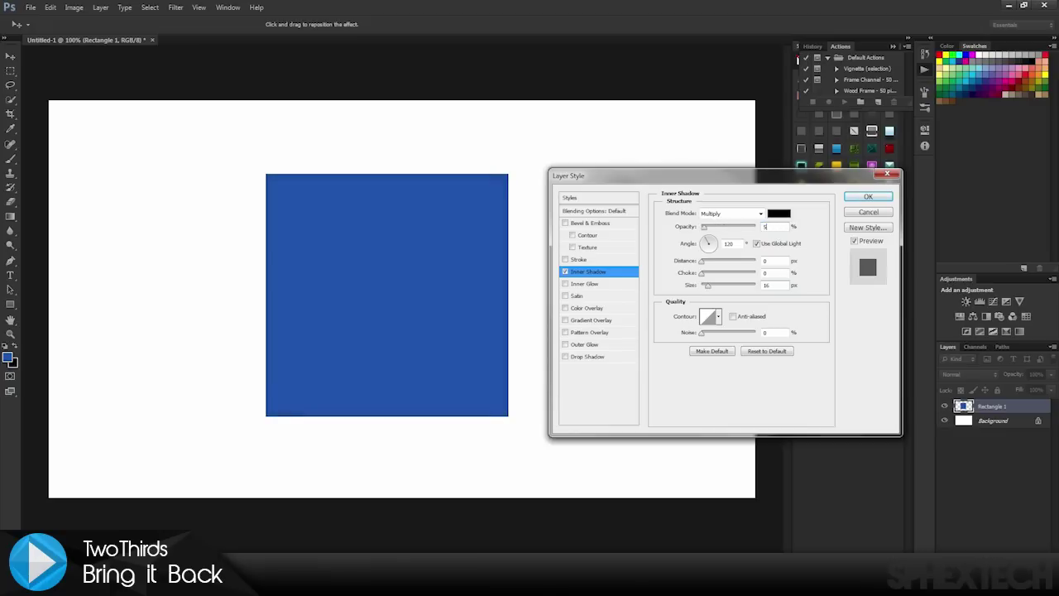
pyautogui.write('0')
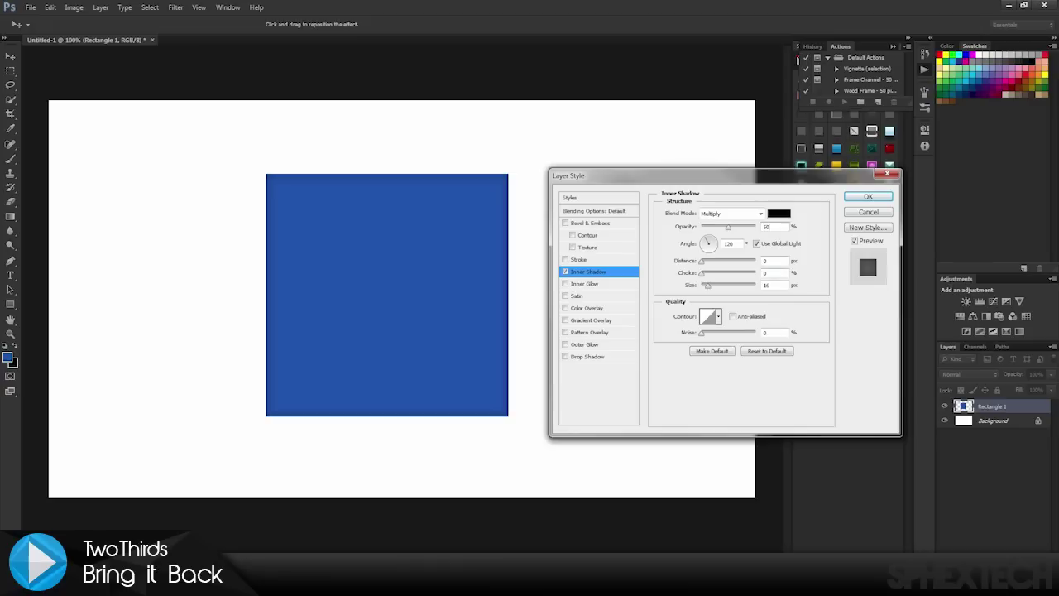
pyautogui.click(565, 271)
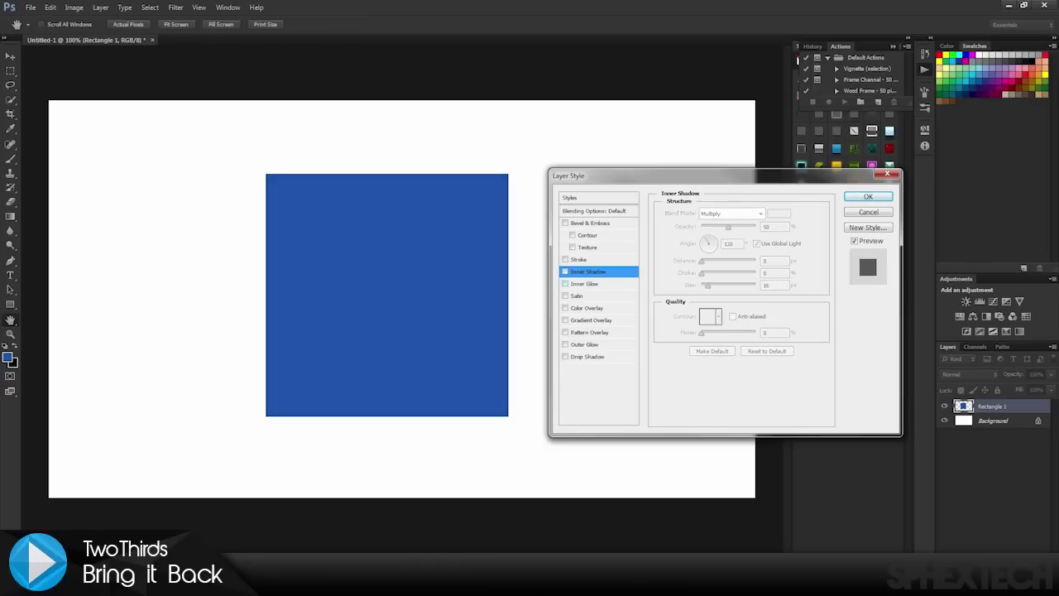
pyautogui.click(565, 344)
# Paint the whole background black around the blue square with the Brush tool.
pyautogui.click(584, 344)
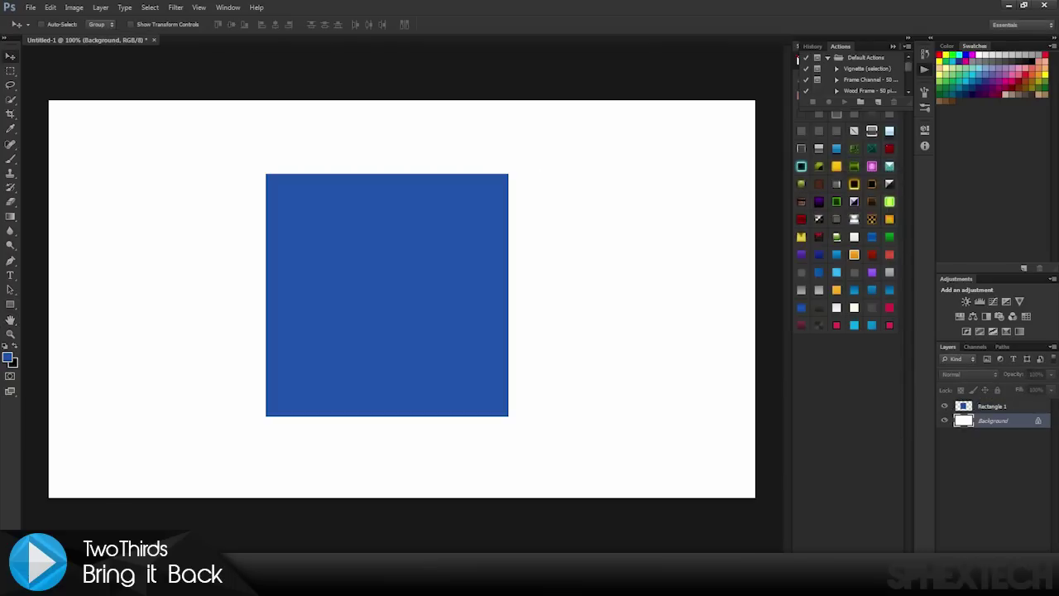
pyautogui.press('b')
pyautogui.press('x')
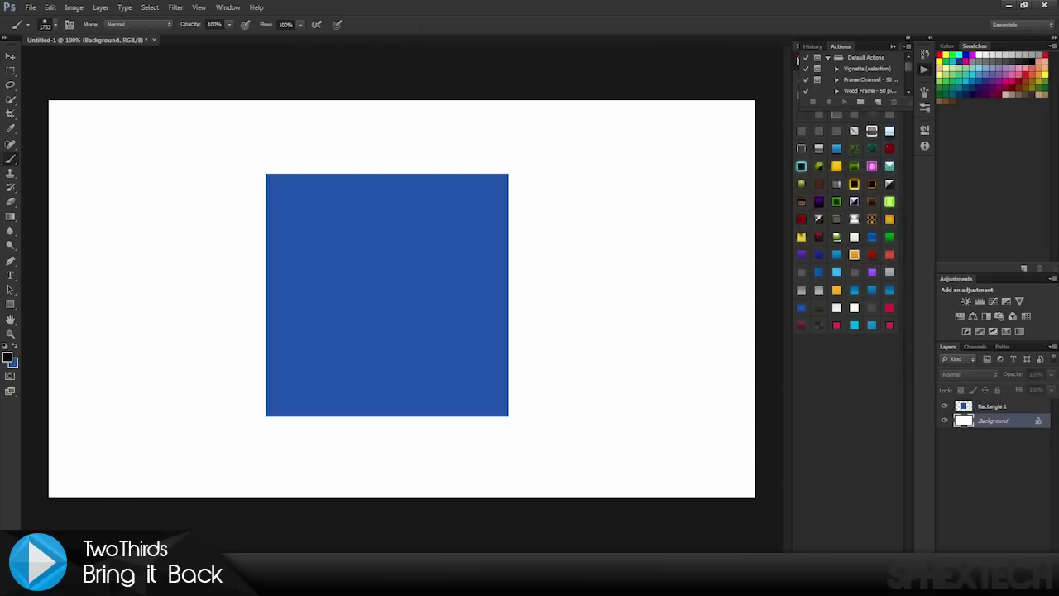
pyautogui.click(397, 298)
pyautogui.moveTo(115, 297); pyautogui.dragTo(695, 157)
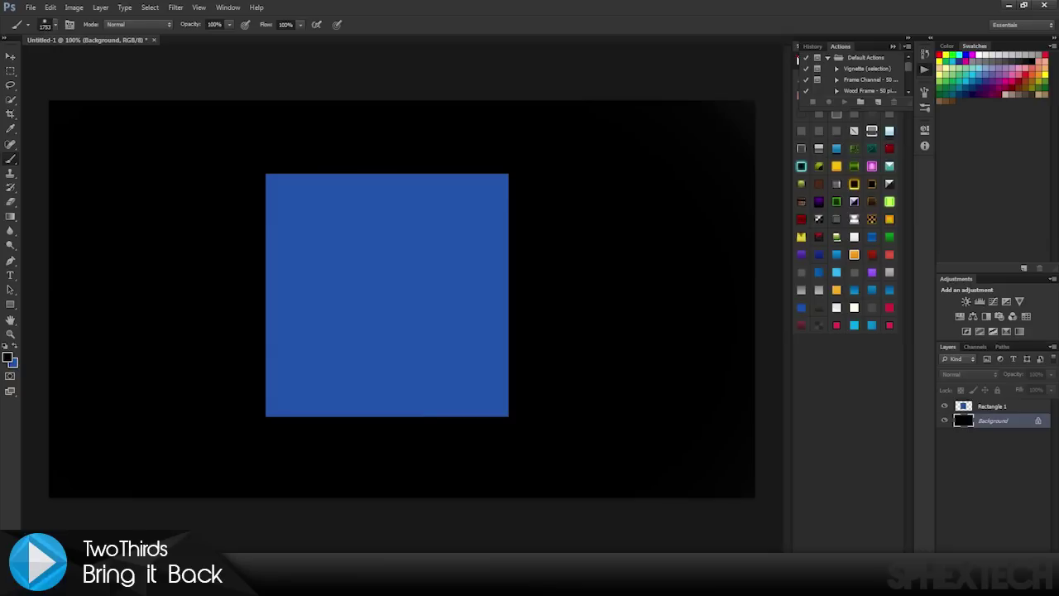
# Open Blending Options for Rectangle 1 and enable a white Outer Glow.
pyautogui.press('v')
pyautogui.rightClick(991, 406)
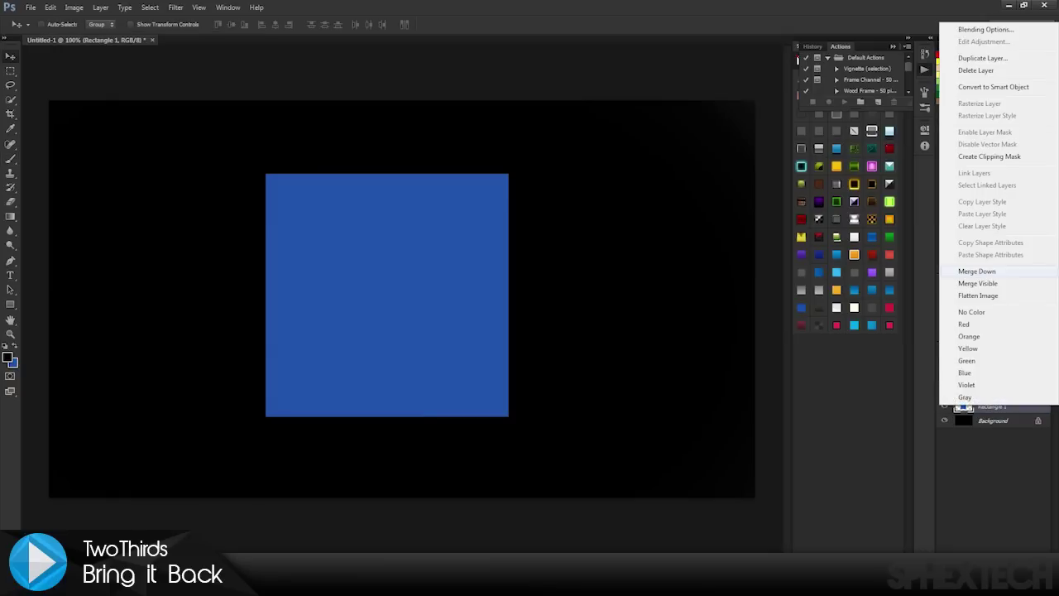
pyautogui.click(985, 29)
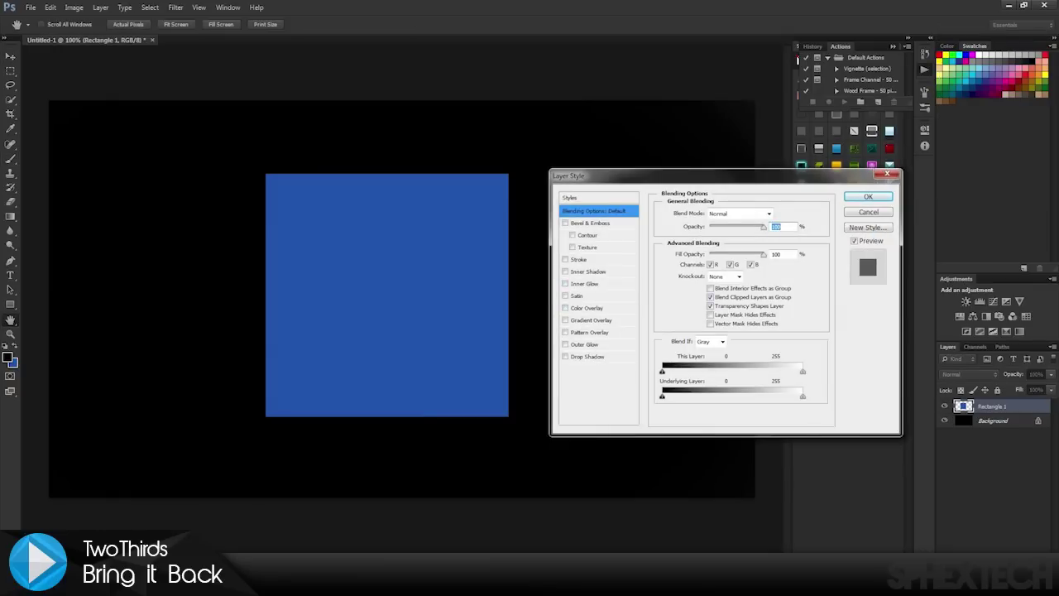
pyautogui.click(565, 344)
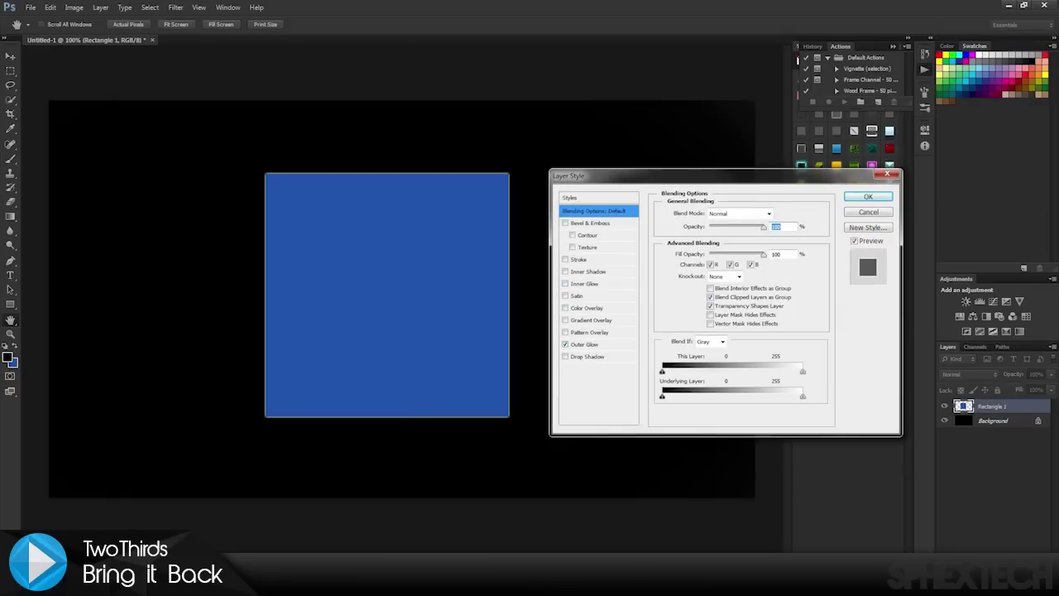
pyautogui.click(586, 344)
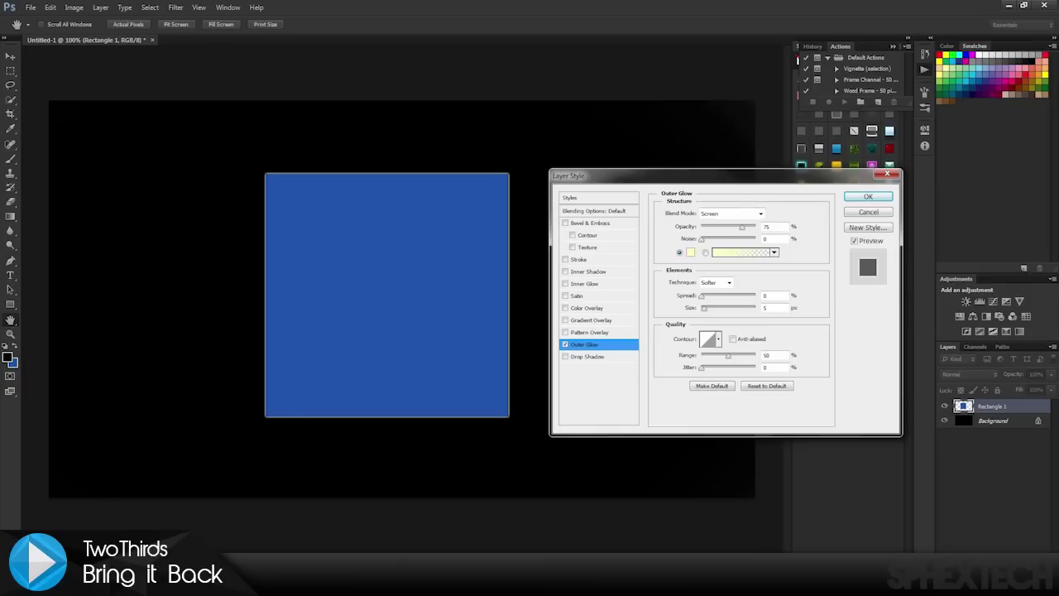
pyautogui.click(690, 252)
pyautogui.moveTo(578, 299)
pyautogui.mouseDown()
pyautogui.moveTo(630, 343)
pyautogui.moveTo(543, 300)
pyautogui.mouseUp()
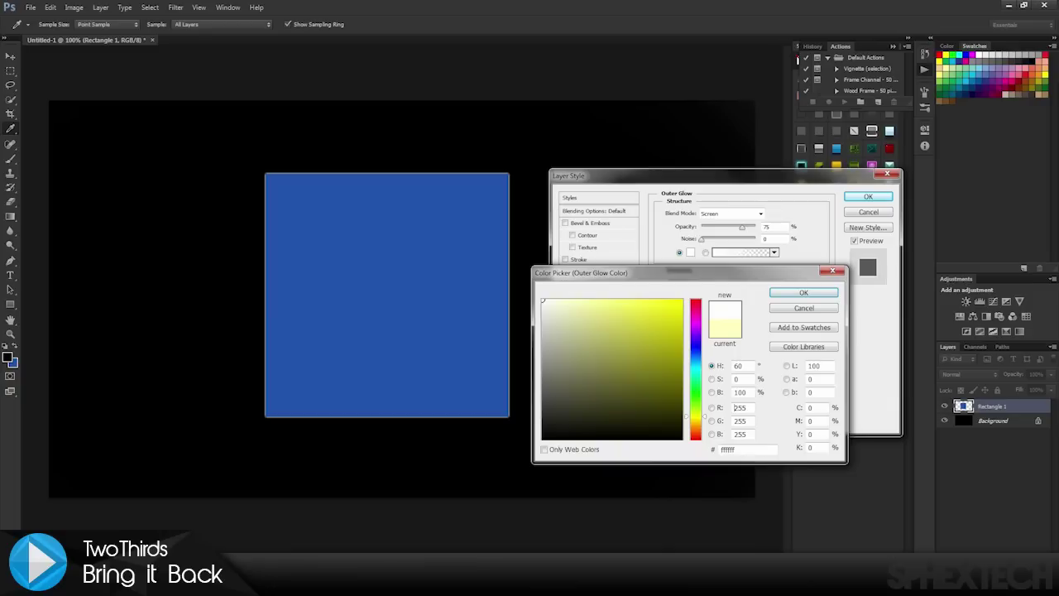
pyautogui.press('Return')
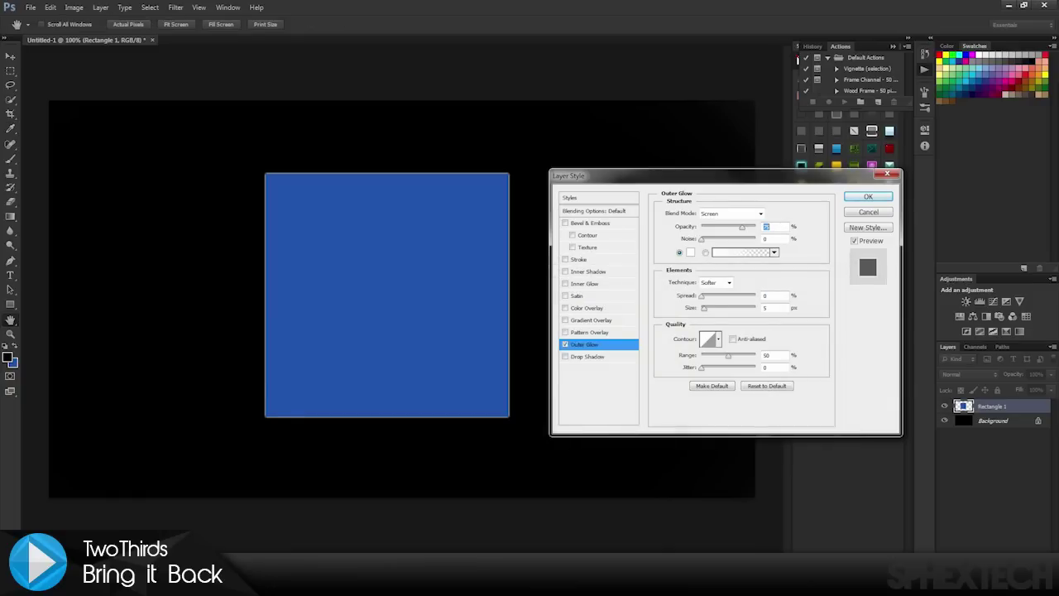
# Set the glow to 100% spread and 100% opacity, tuning its size to about 24.
pyautogui.click(766, 308)
pyautogui.write('15')
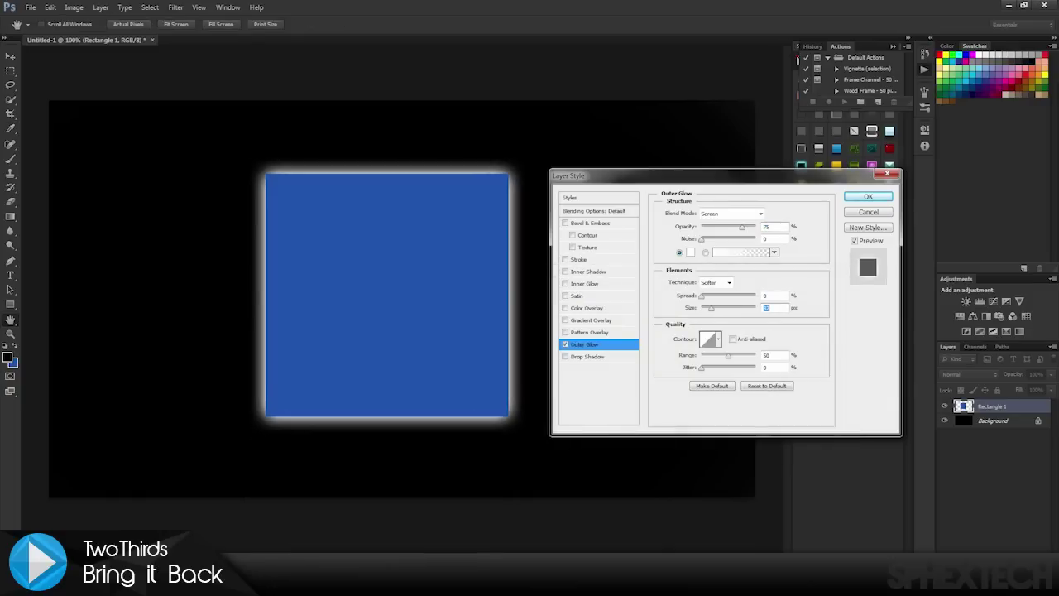
pyautogui.moveTo(701, 296); pyautogui.dragTo(726, 295)
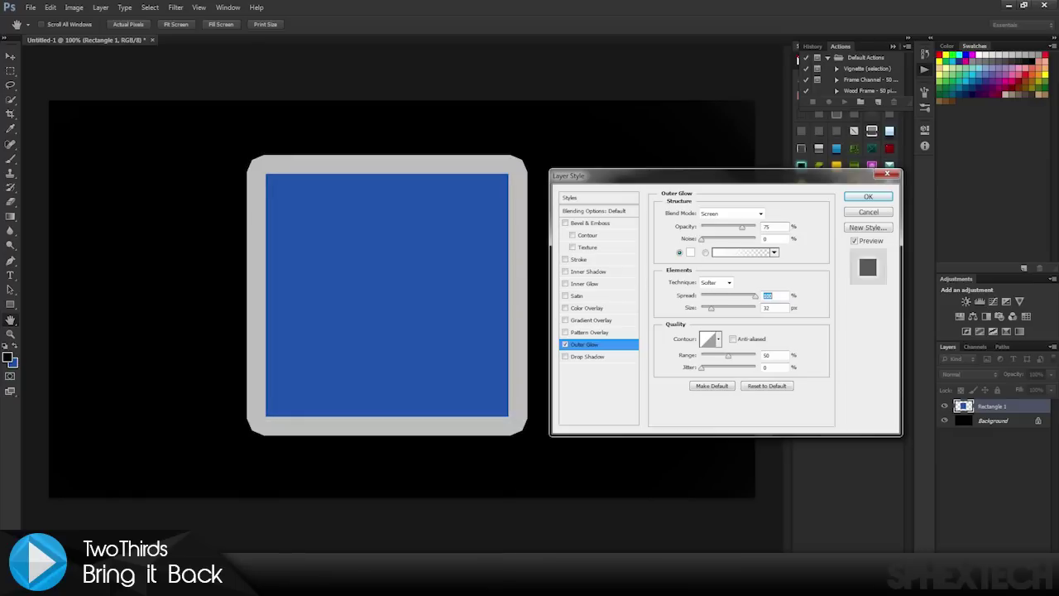
pyautogui.write('100')
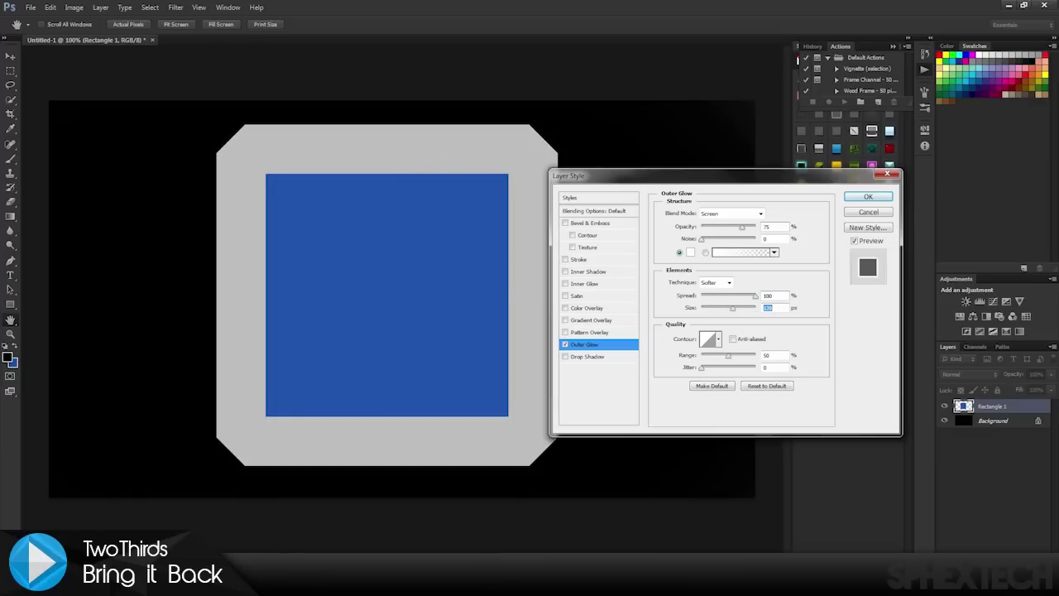
pyautogui.press('Tab')
pyautogui.hotkey('shift', 'Down')
pyautogui.hotkey('shift', 'Down')
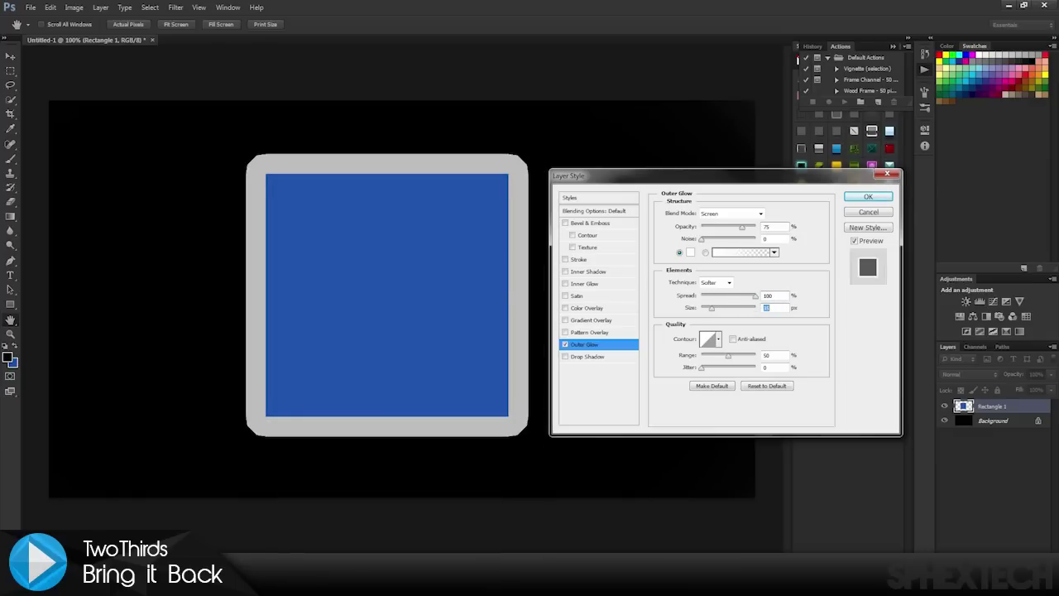
pyautogui.click(768, 226)
pyautogui.write('100')
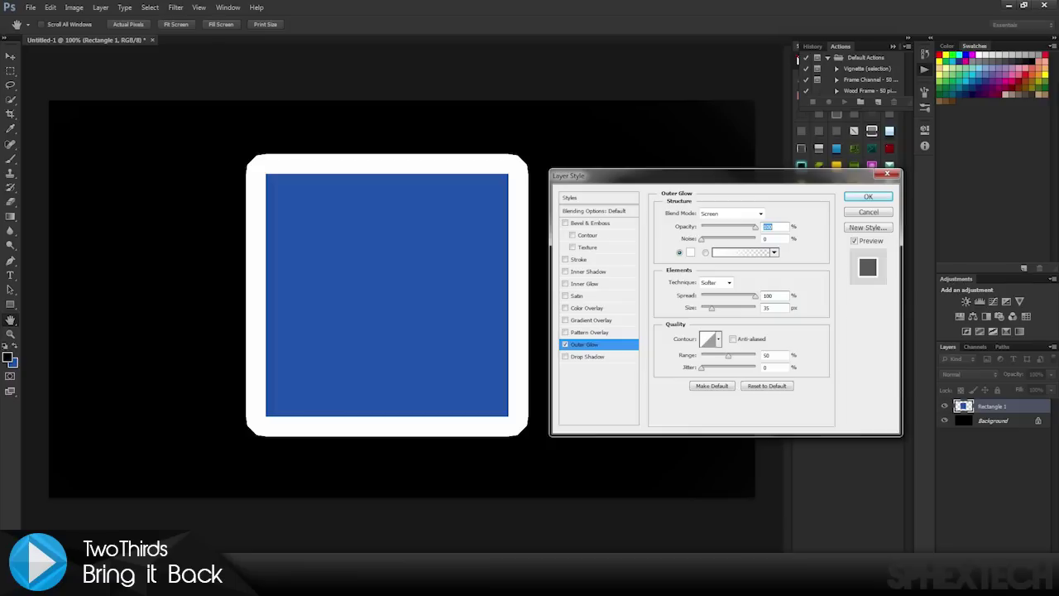
pyautogui.click(766, 307)
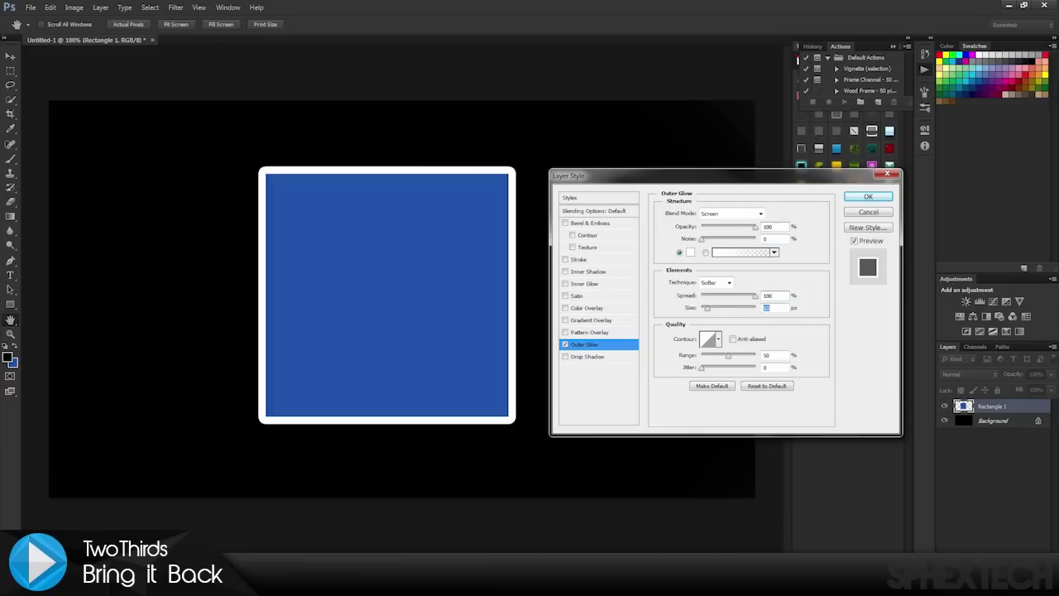
pyautogui.press('Up')
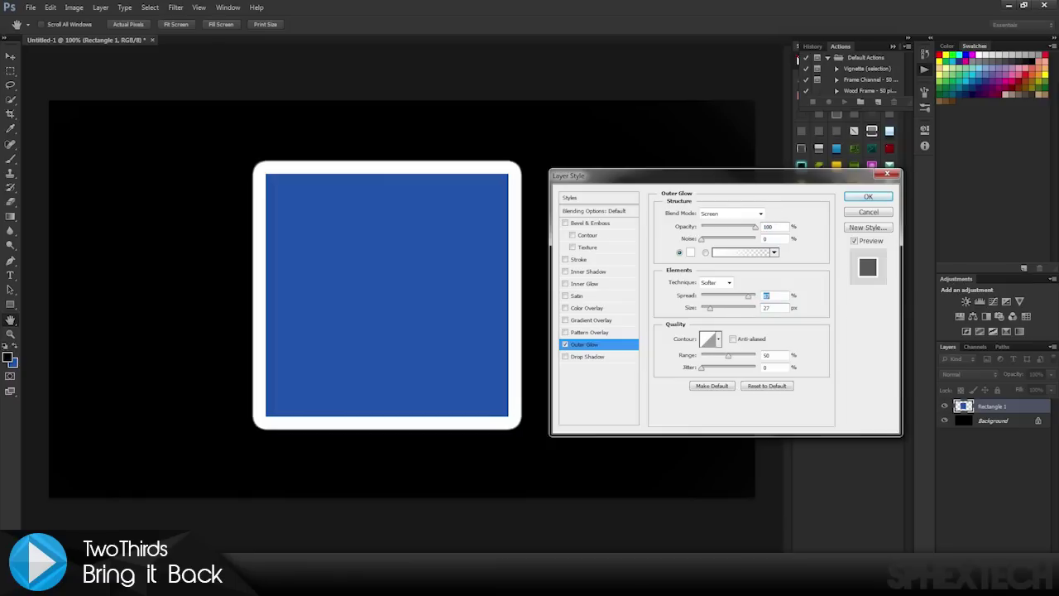
pyautogui.press('Up')
pyautogui.press('Down')
pyautogui.press('Down')
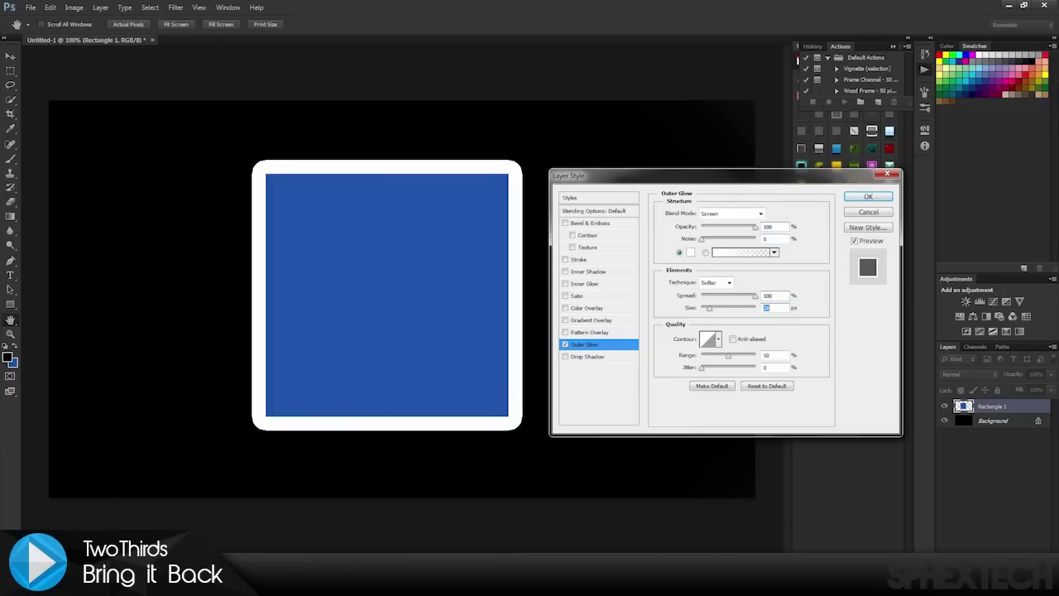
# Briefly try a thin Stroke on the square, then turn it off.
pyautogui.click(565, 259)
pyautogui.click(578, 259)
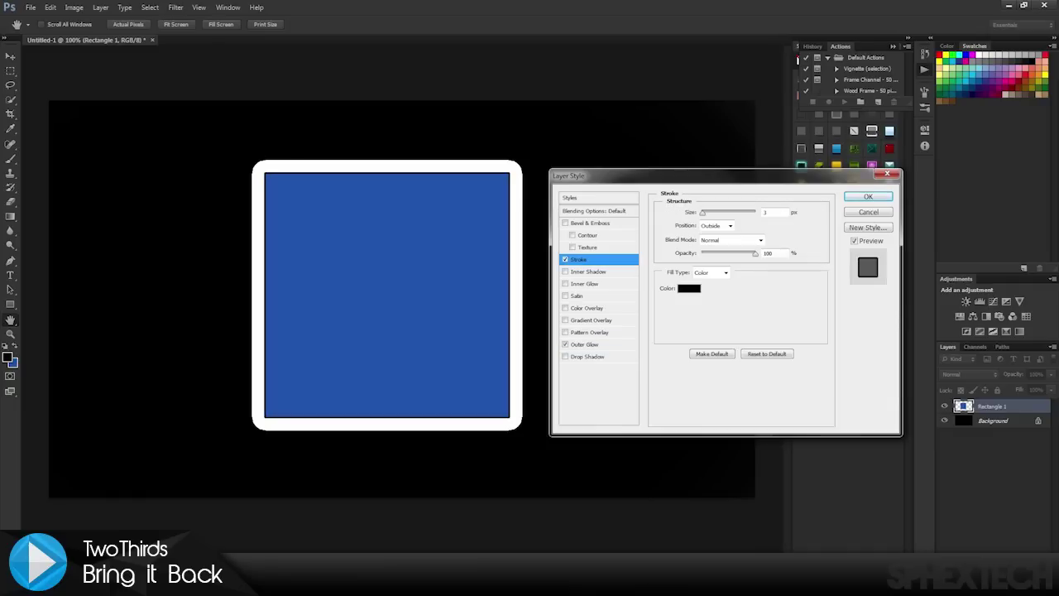
pyautogui.press('Down')
pyautogui.press('Down')
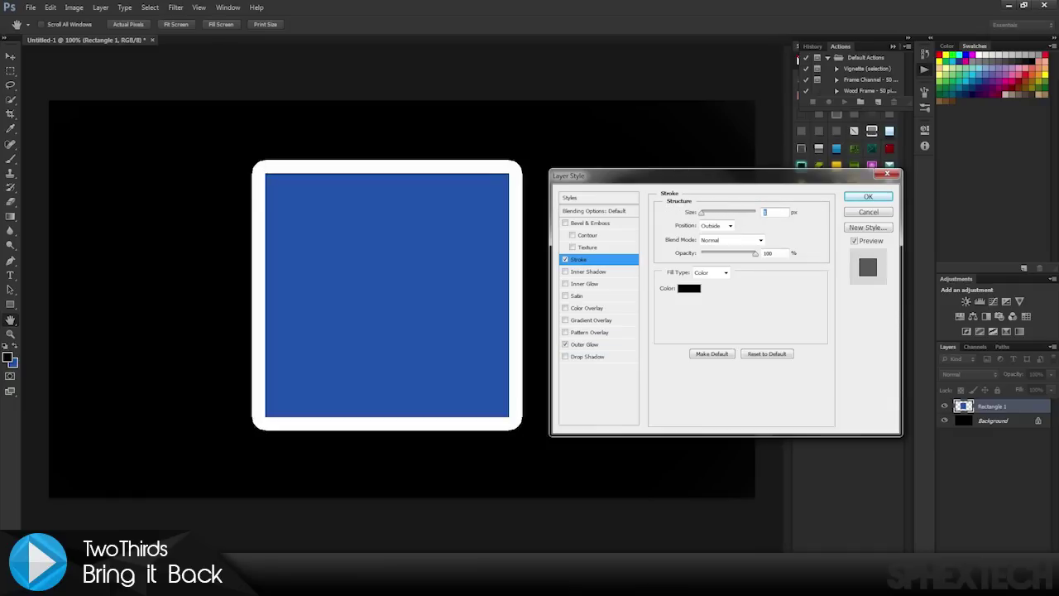
pyautogui.click(564, 259)
# Lower the Outer Glow spread to 17%, then switch Outer Glow off.
pyautogui.click(584, 344)
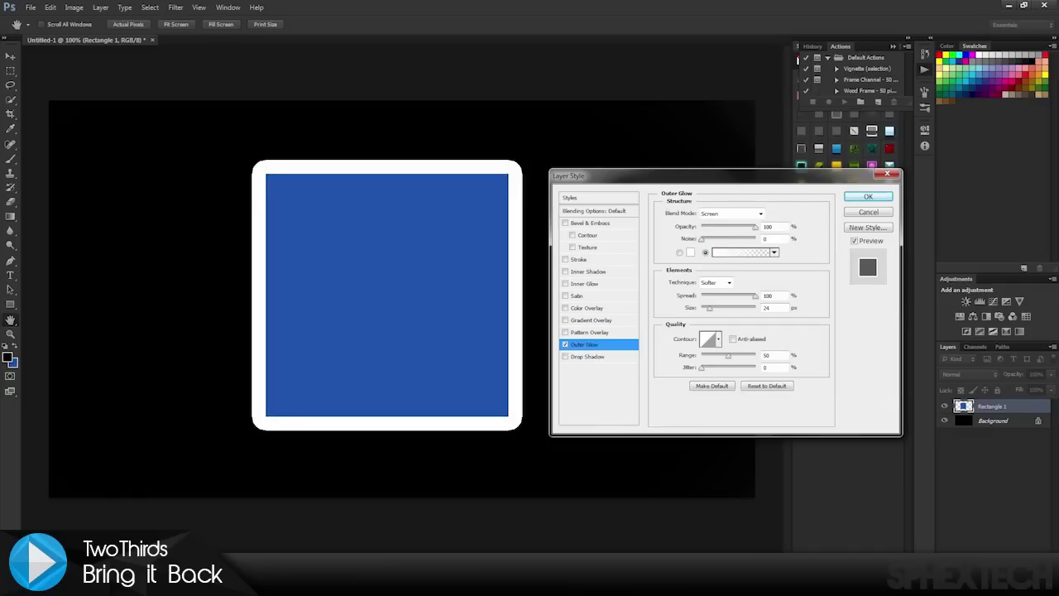
pyautogui.write('15')
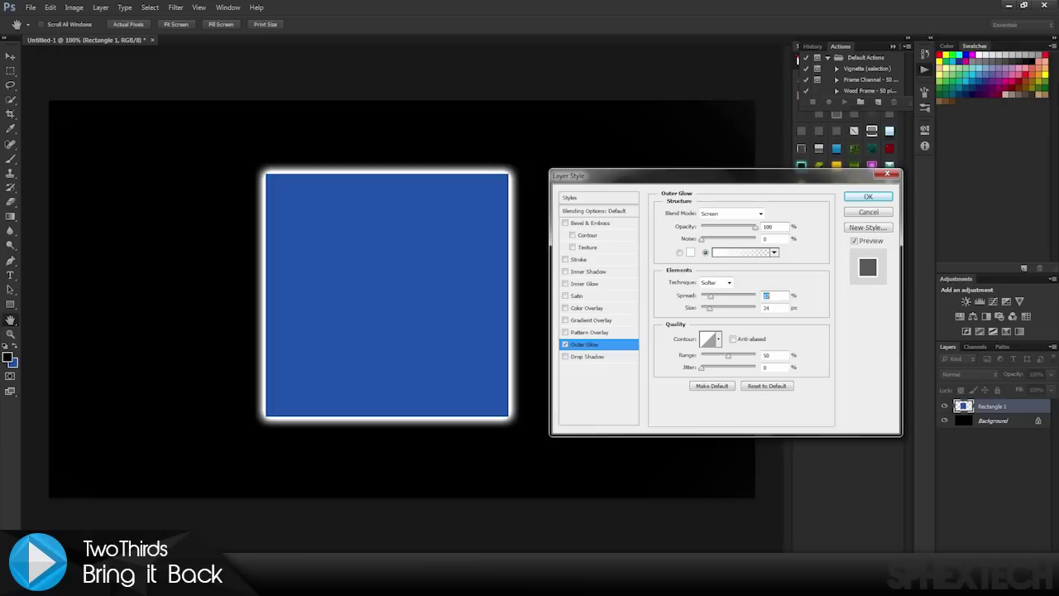
pyautogui.press('Tab')
pyautogui.press('Tab')
pyautogui.hotkey('shift', 'Up')
pyautogui.hotkey('shift', 'Up')
pyautogui.hotkey('shift', 'Up')
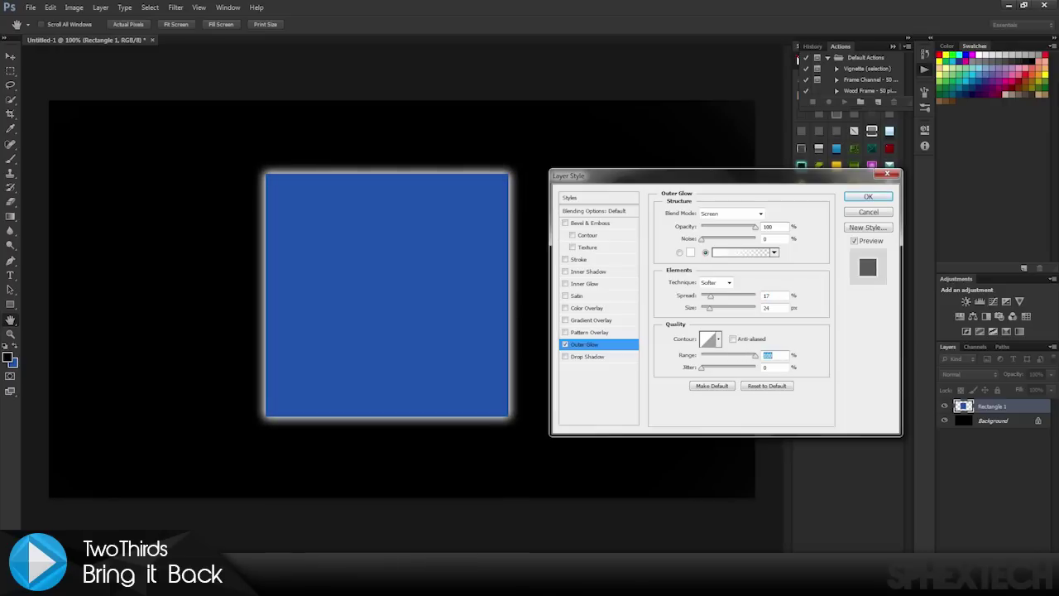
pyautogui.hotkey('shift', 'Tab')
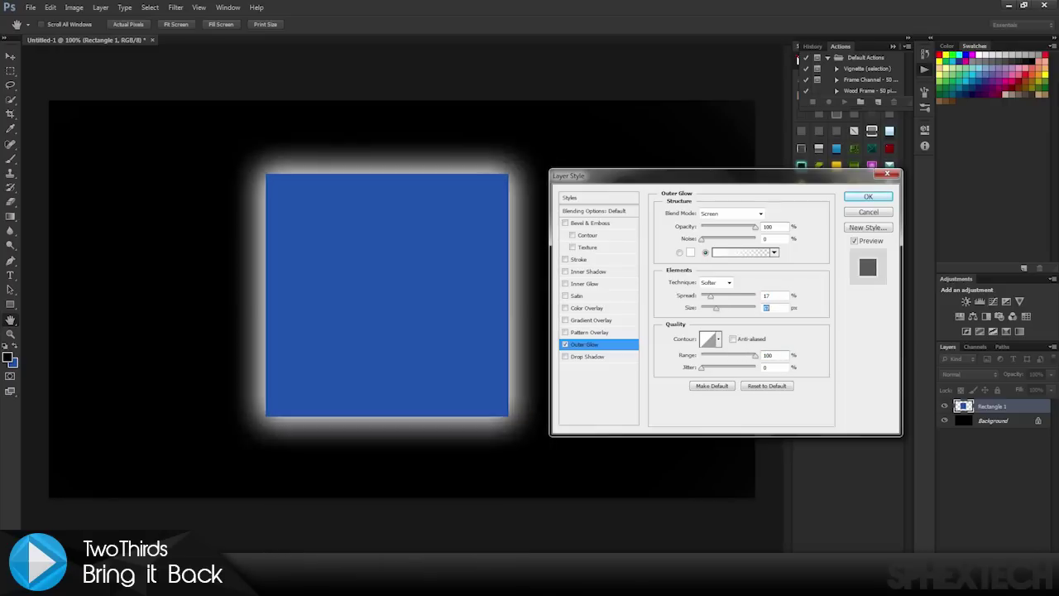
pyautogui.click(565, 344)
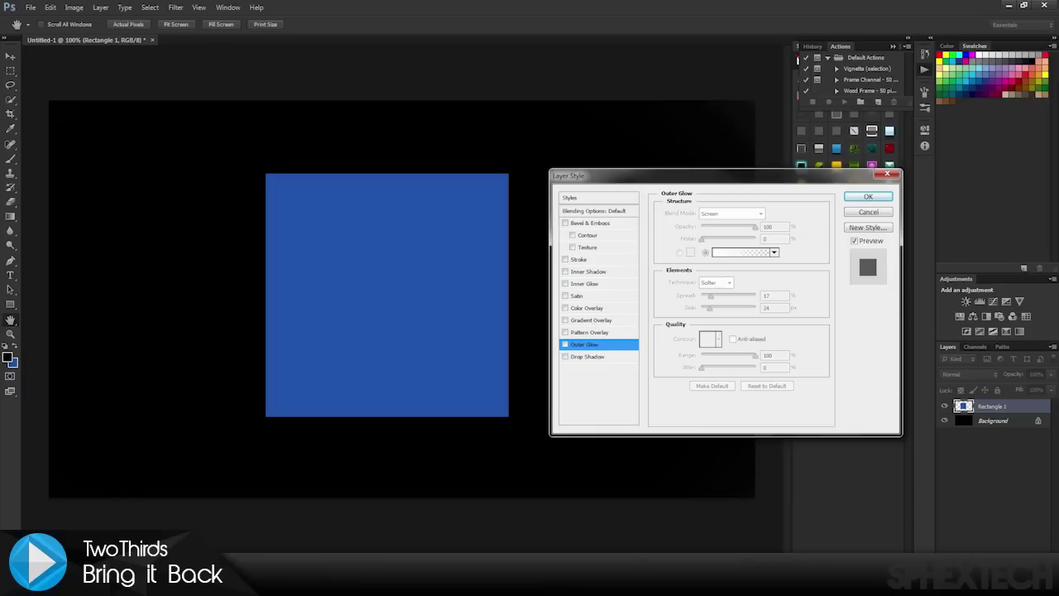
# Turn on Inner Glow and set its colour to the rectangle's own sampled blue.
pyautogui.click(565, 283)
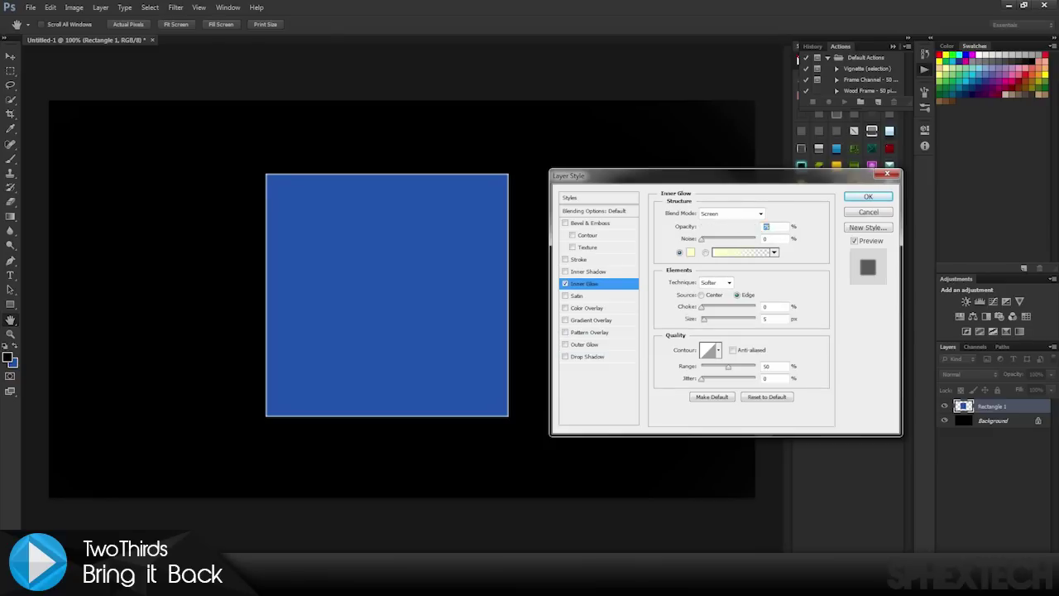
pyautogui.click(690, 251)
pyautogui.click(680, 300)
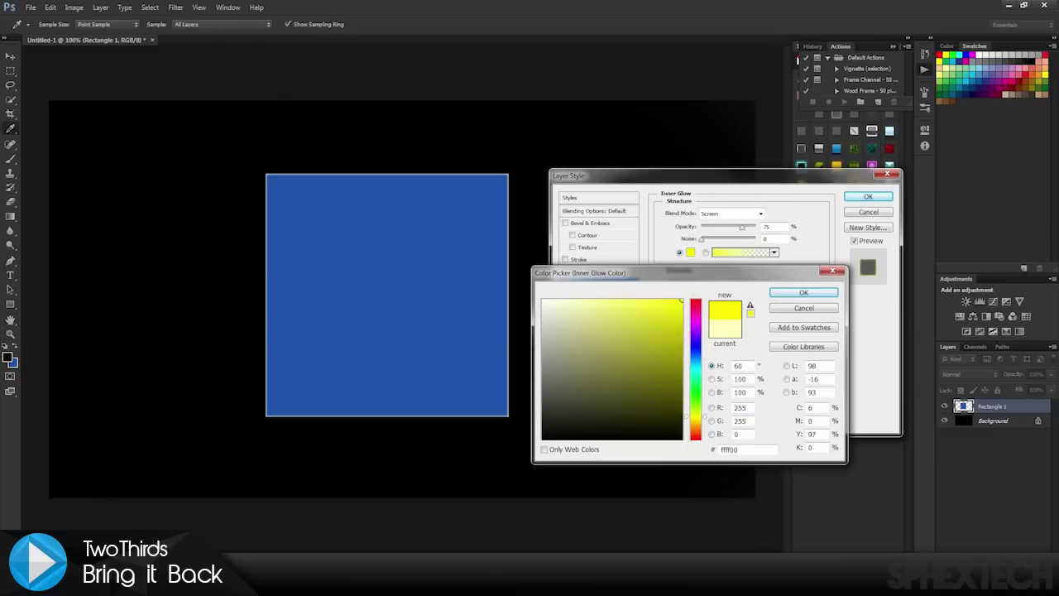
pyautogui.click(543, 301)
pyautogui.click(694, 352)
pyautogui.click(739, 407)
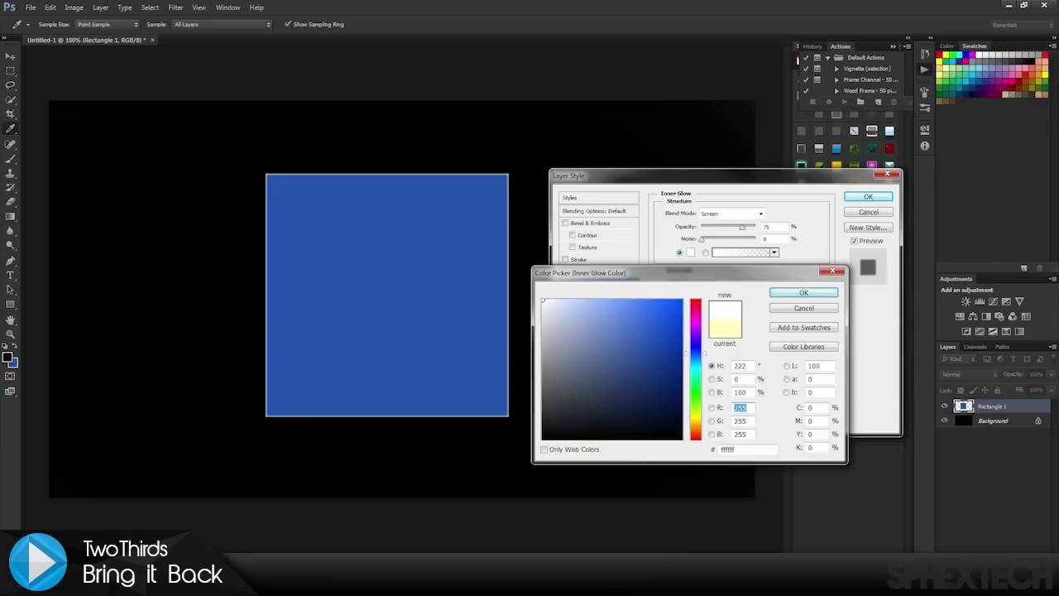
pyautogui.click(386, 294)
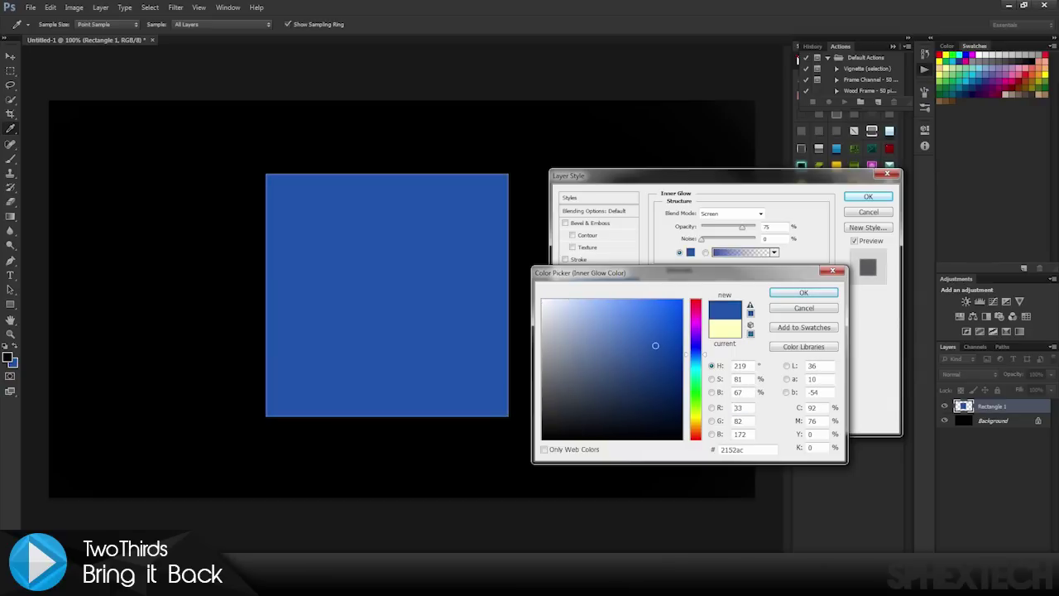
pyautogui.press('Return')
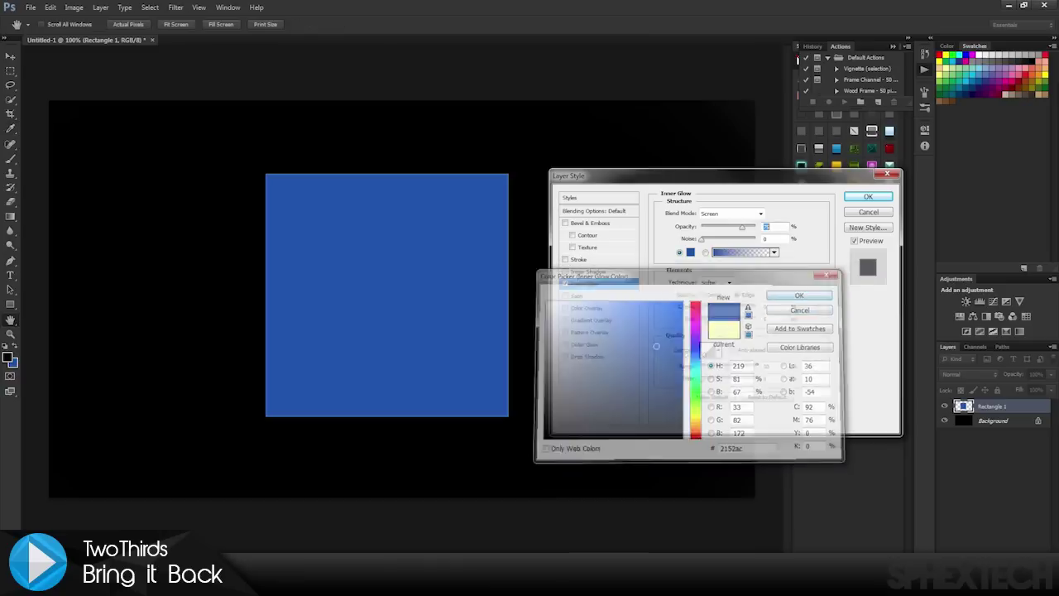
# Set the inner glow size to 18 and range to 100, keeping the Softer technique.
pyautogui.moveTo(728, 367); pyautogui.dragTo(723, 367)
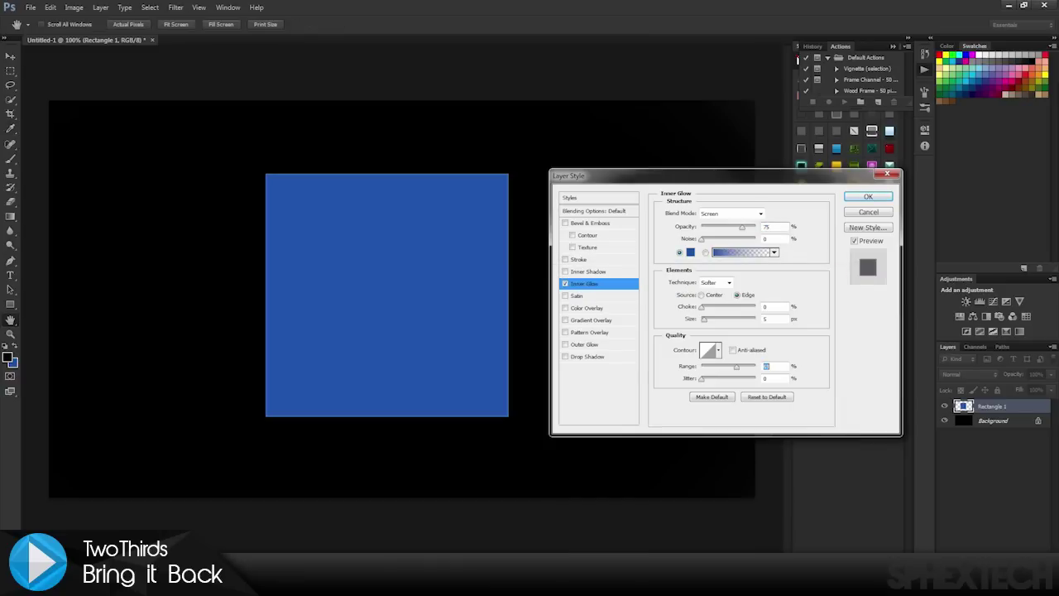
pyautogui.moveTo(704, 319); pyautogui.dragTo(708, 319)
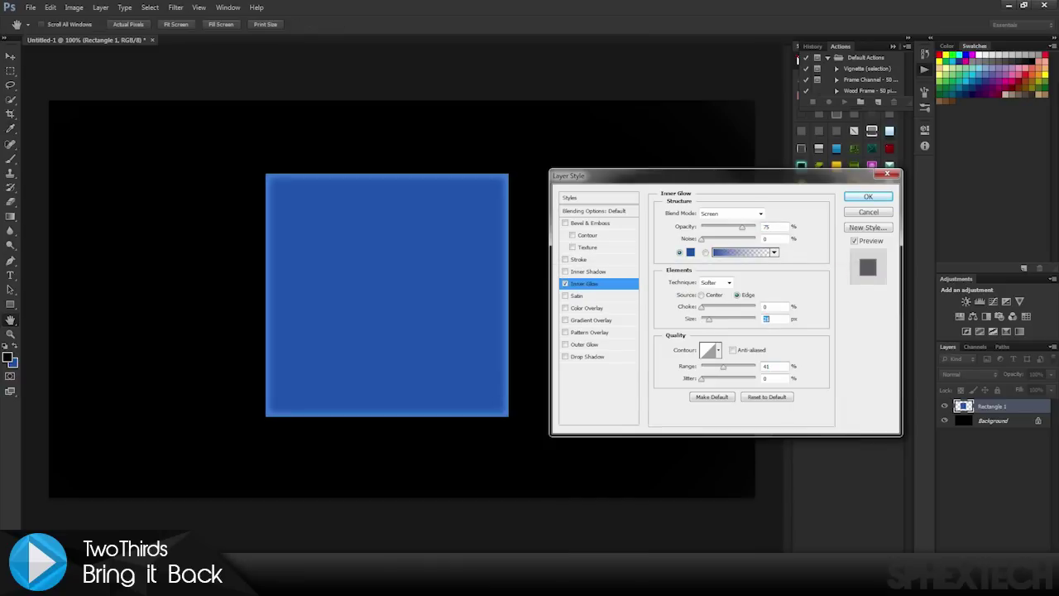
pyautogui.write('18')
pyautogui.hotkey('shift', 'Tab')
pyautogui.press('Tab')
pyautogui.press('Tab')
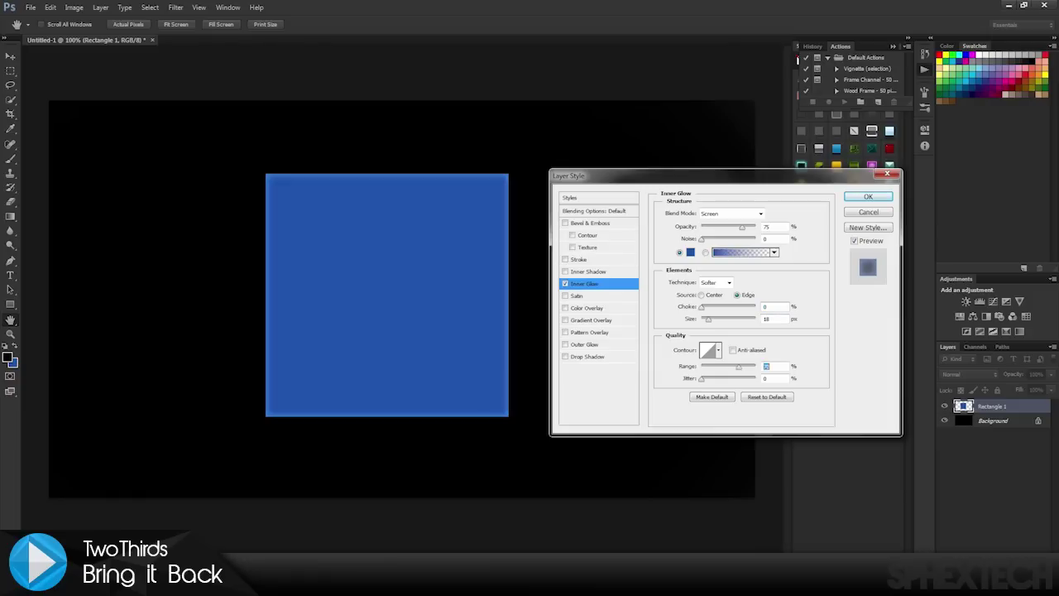
pyautogui.hotkey('shift', 'Up')
pyautogui.hotkey('shift', 'Up')
pyautogui.hotkey('shift', 'Up')
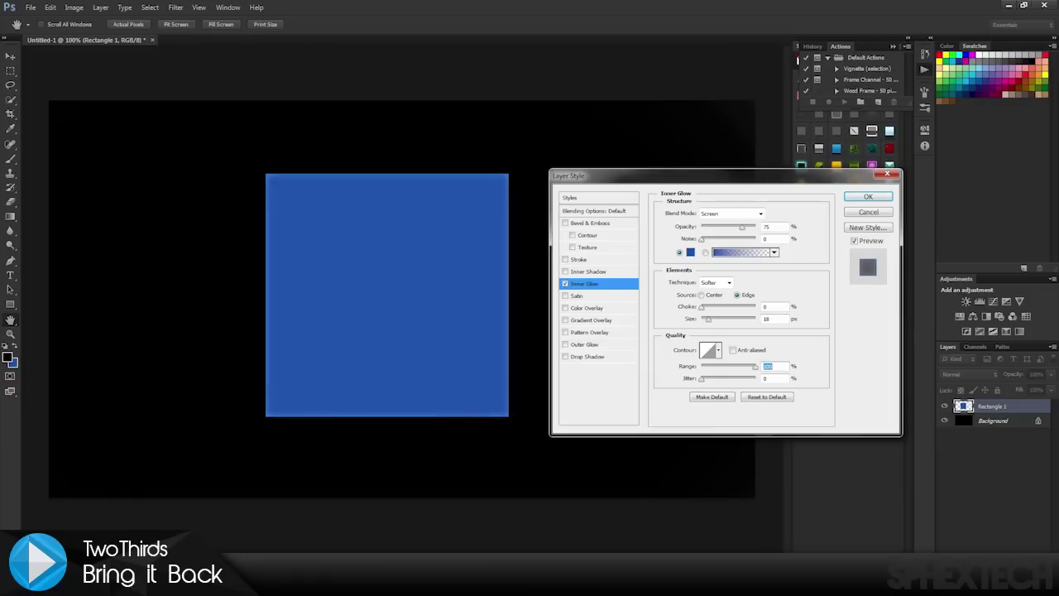
pyautogui.click(716, 282)
pyautogui.click(708, 294)
pyautogui.click(715, 282)
pyautogui.click(708, 294)
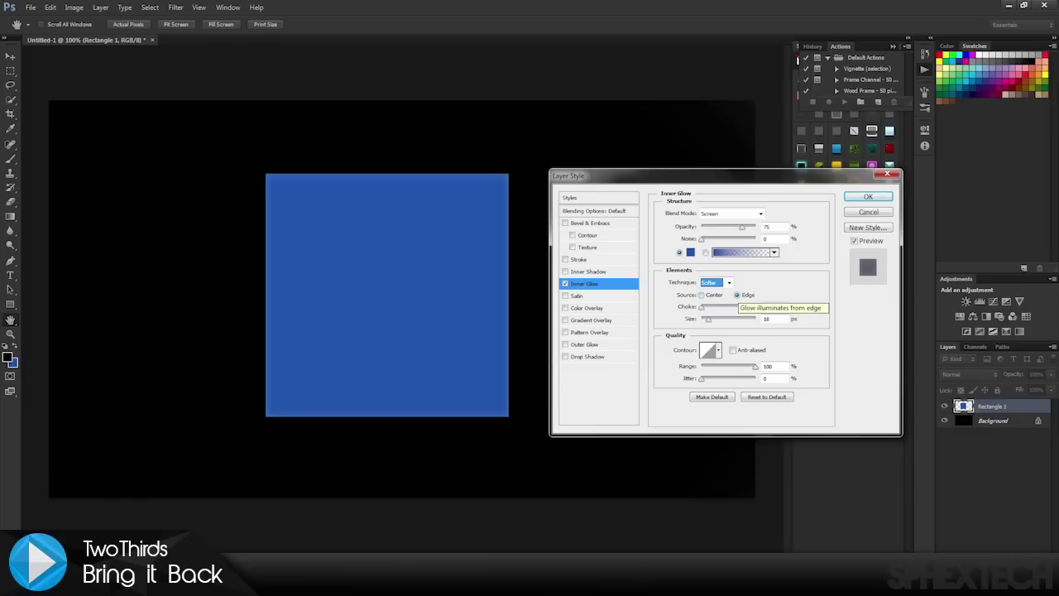
# Source the inner glow from Center with about 82% range and a larger size, then disable it.
pyautogui.click(700, 295)
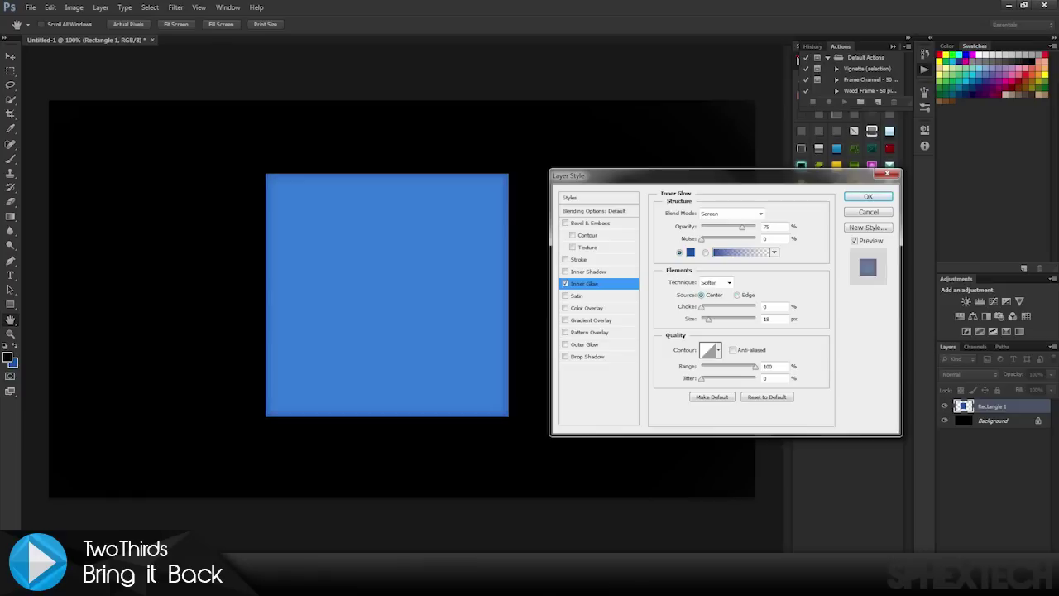
pyautogui.moveTo(755, 366); pyautogui.dragTo(744, 365)
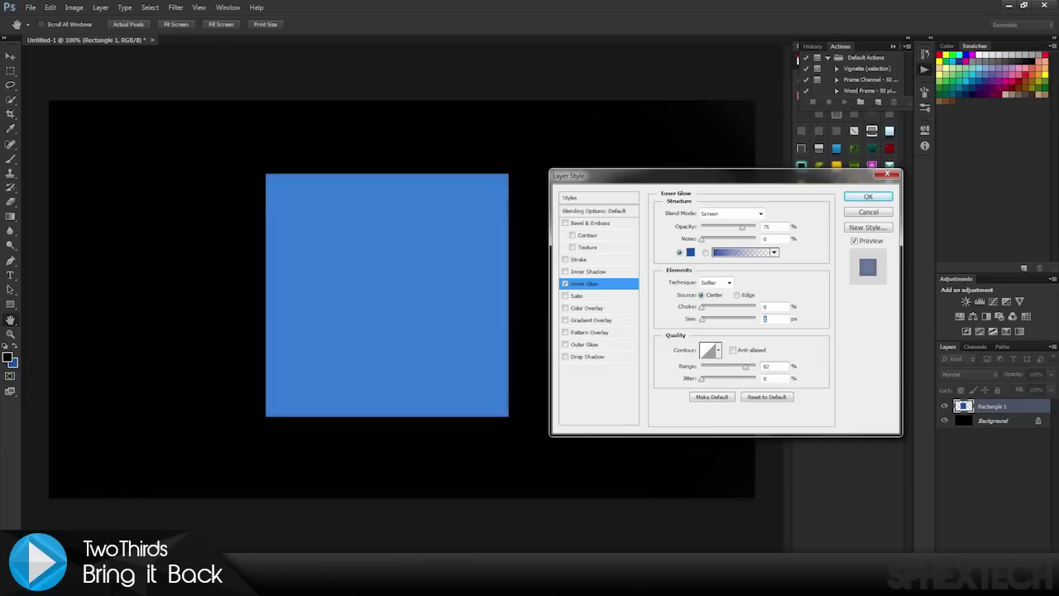
pyautogui.moveTo(701, 318); pyautogui.dragTo(737, 319)
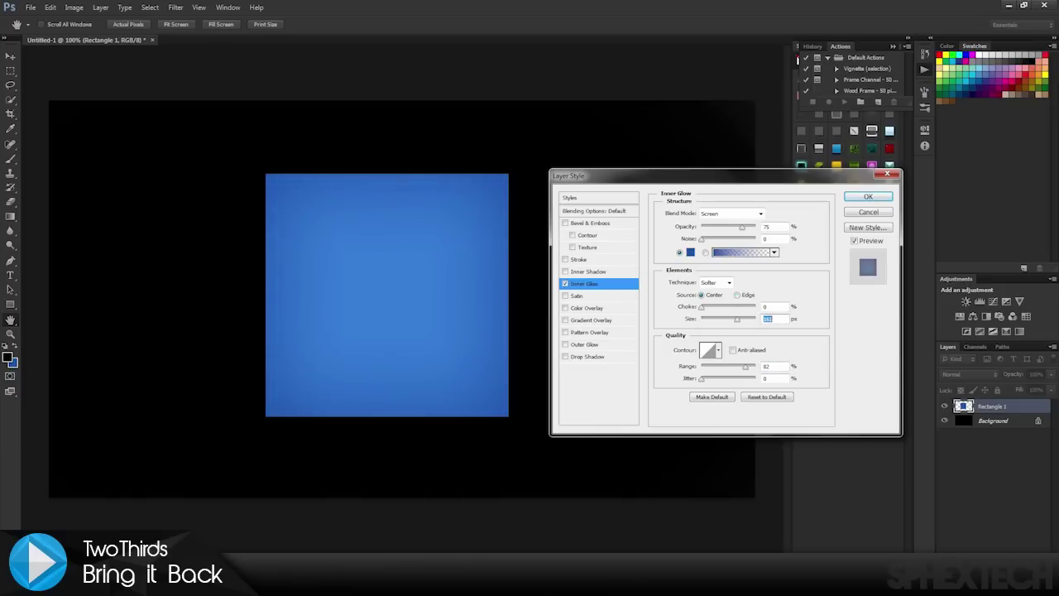
pyautogui.click(564, 283)
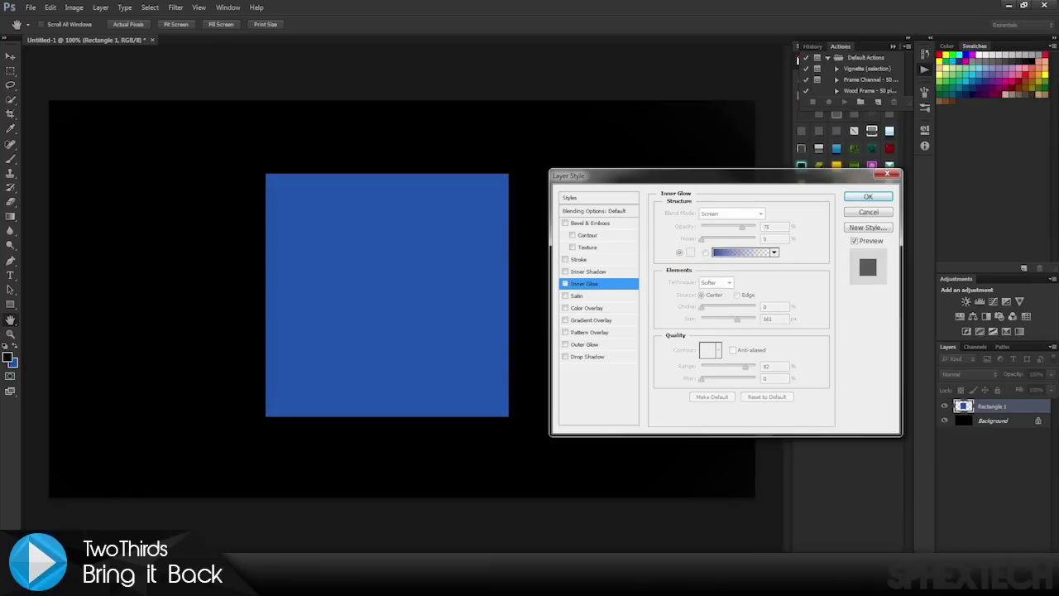
# Add a white stroke of about 13 px and reduce the outer glow size.
pyautogui.click(565, 259)
pyautogui.click(579, 259)
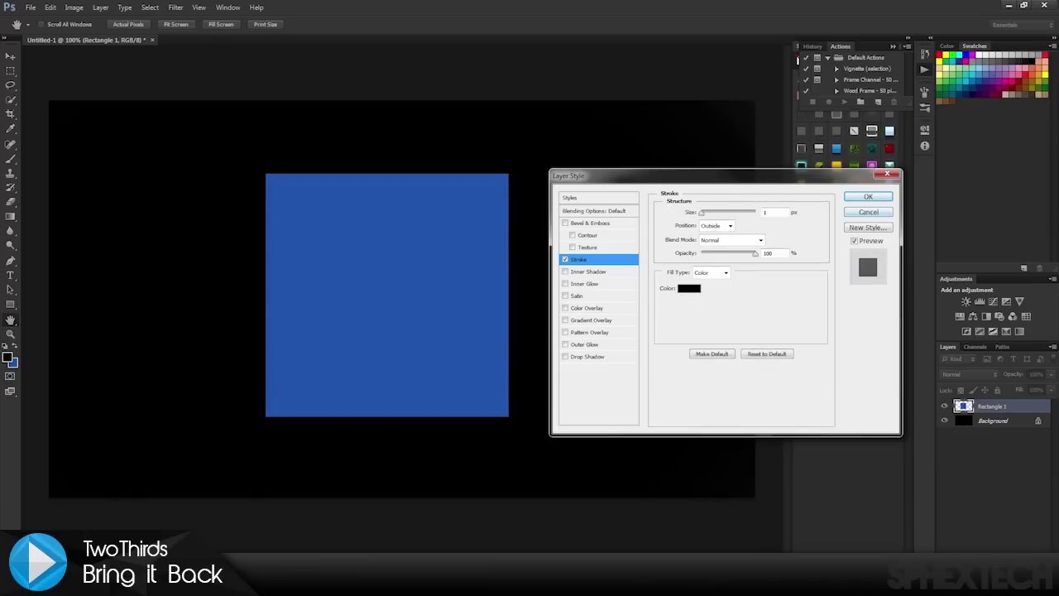
pyautogui.click(688, 288)
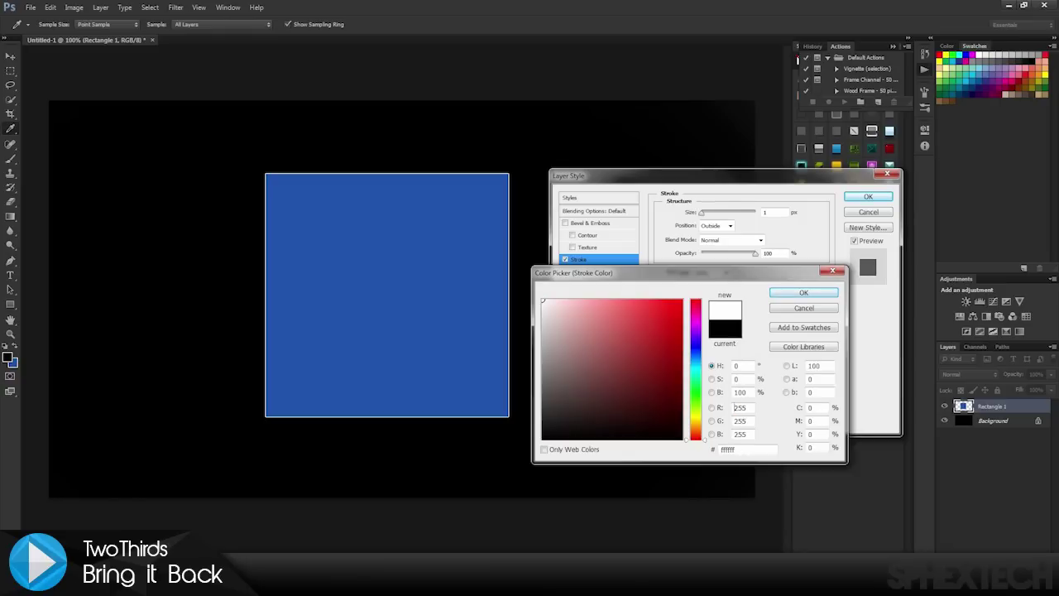
pyautogui.click(803, 292)
pyautogui.moveTo(701, 213); pyautogui.dragTo(708, 213)
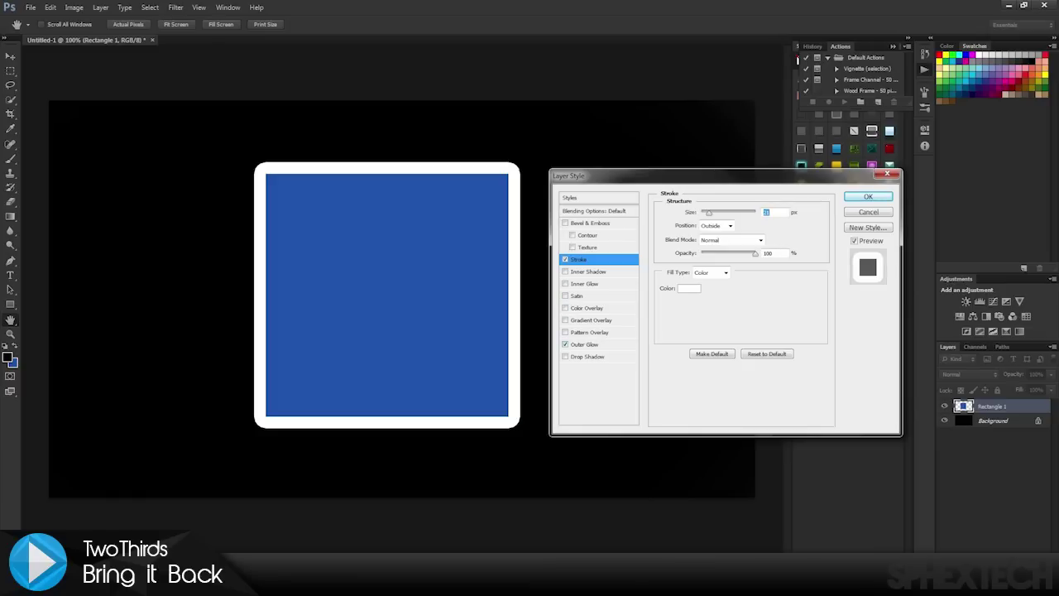
pyautogui.click(584, 344)
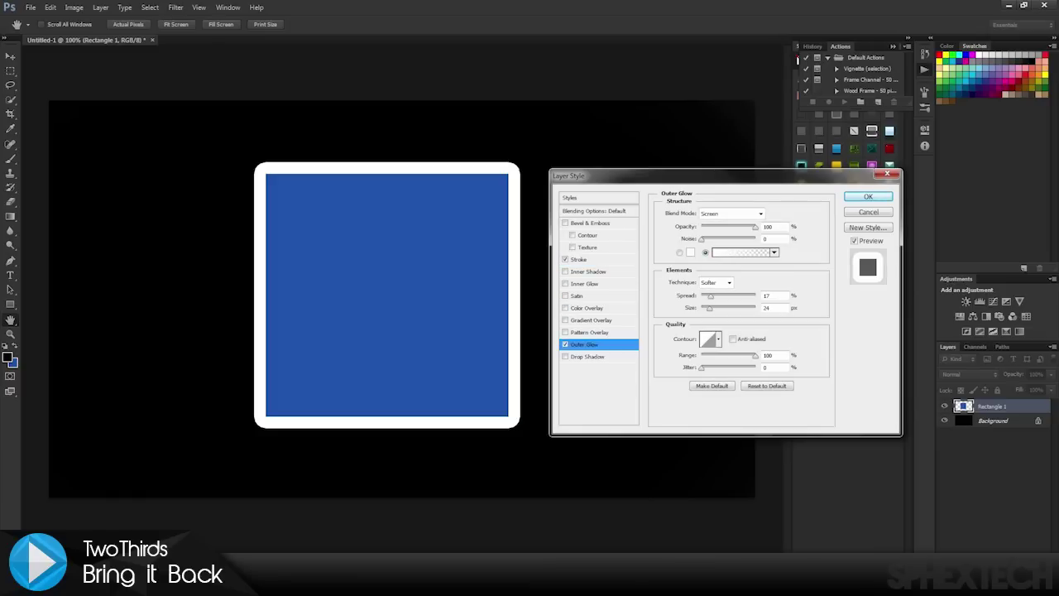
pyautogui.moveTo(709, 307)
pyautogui.mouseDown()
pyautogui.moveTo(721, 307)
pyautogui.moveTo(701, 295)
pyautogui.mouseUp()
# Set outer glow spread 0, range 1, size 10, and fade its opacity nearly to 0.
pyautogui.moveTo(755, 354); pyautogui.dragTo(745, 355)
pyautogui.write('1')
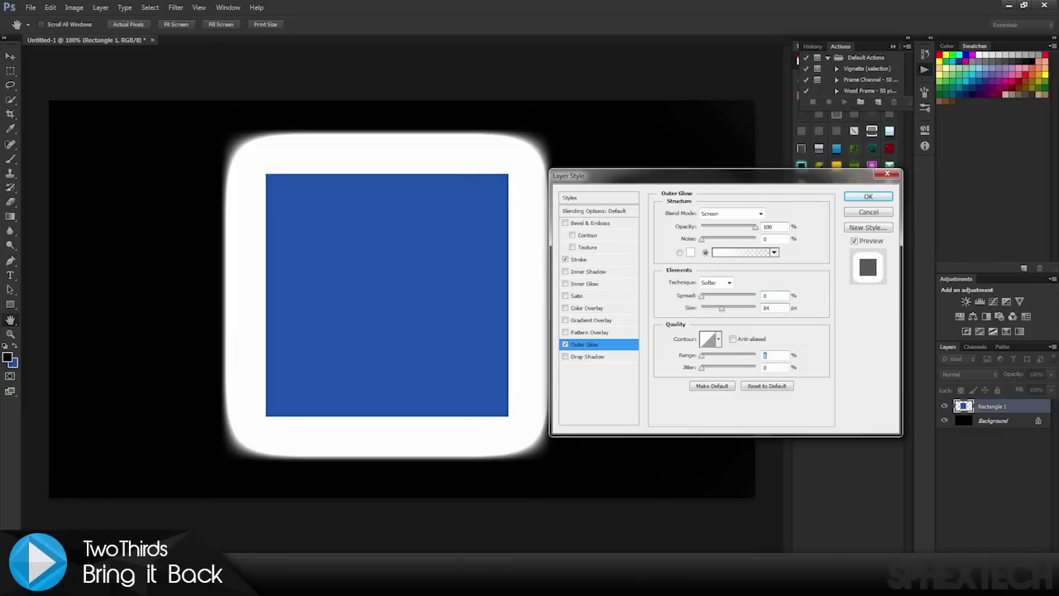
pyautogui.click(766, 307)
pyautogui.write('100')
pyautogui.press('Return')
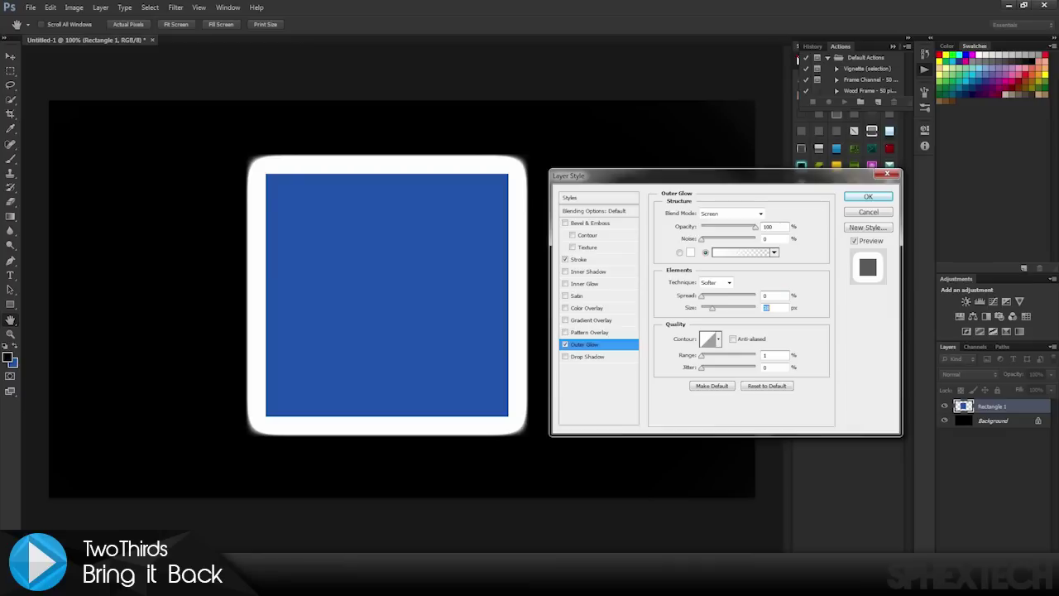
pyautogui.moveTo(754, 225); pyautogui.dragTo(701, 225)
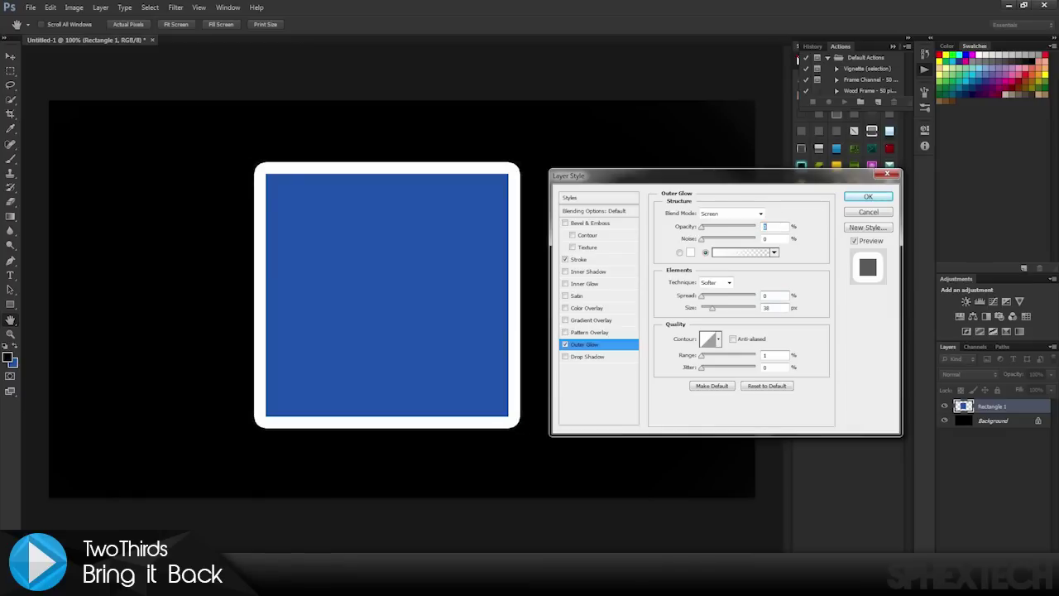
# Turn off Outer Glow and Stroke, and nudge the Layer Style window slightly.
pyautogui.click(565, 344)
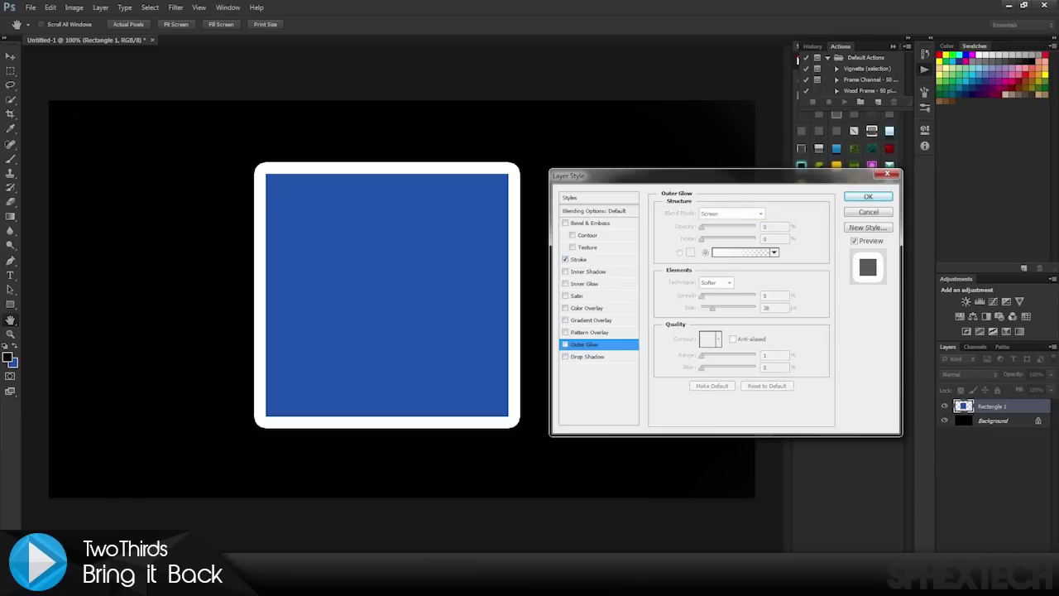
pyautogui.click(565, 259)
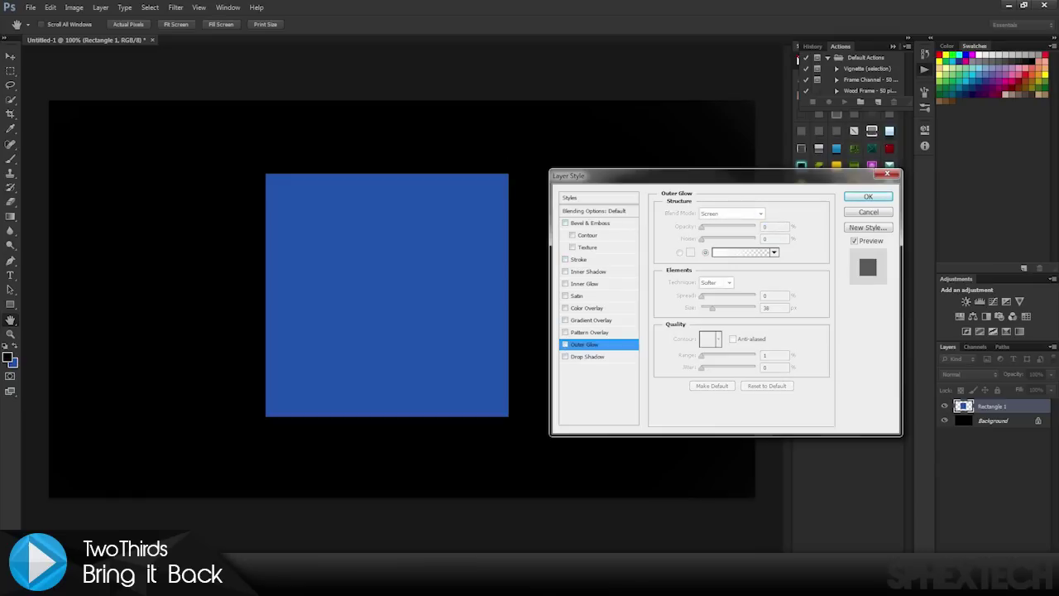
pyautogui.moveTo(596, 175); pyautogui.dragTo(607, 160)
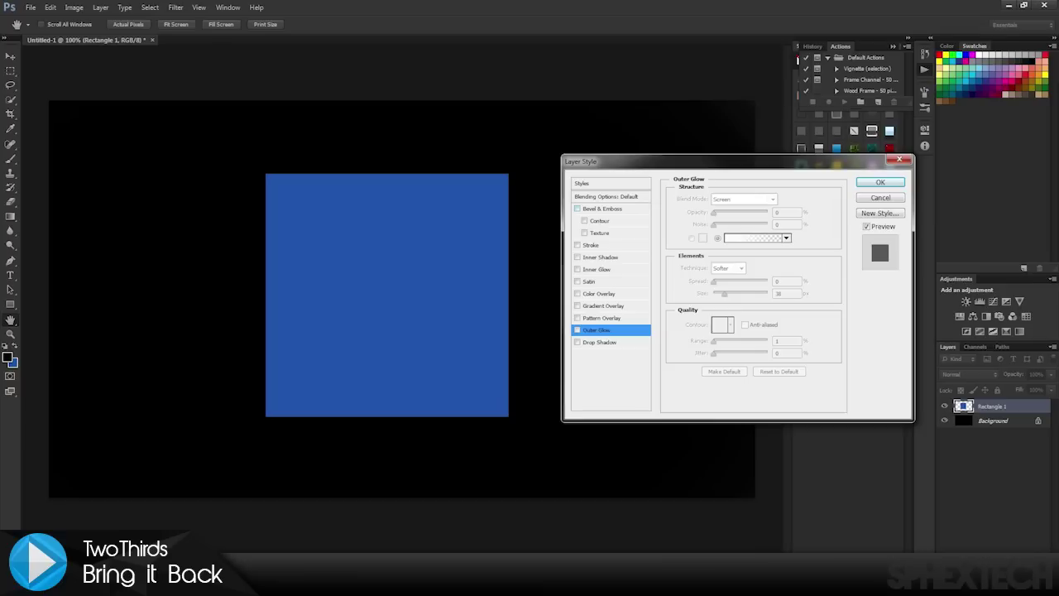
# Enable Bevel & Emboss, brighten the highlight to about 90, and try several bevel sizes.
pyautogui.click(577, 209)
pyautogui.click(603, 208)
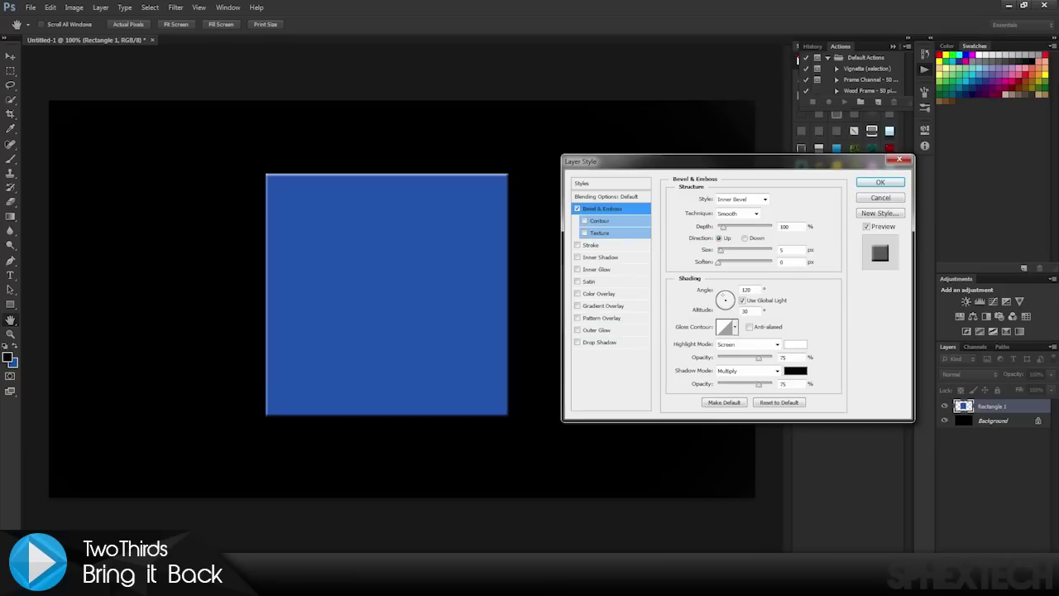
pyautogui.moveTo(757, 357); pyautogui.dragTo(768, 357)
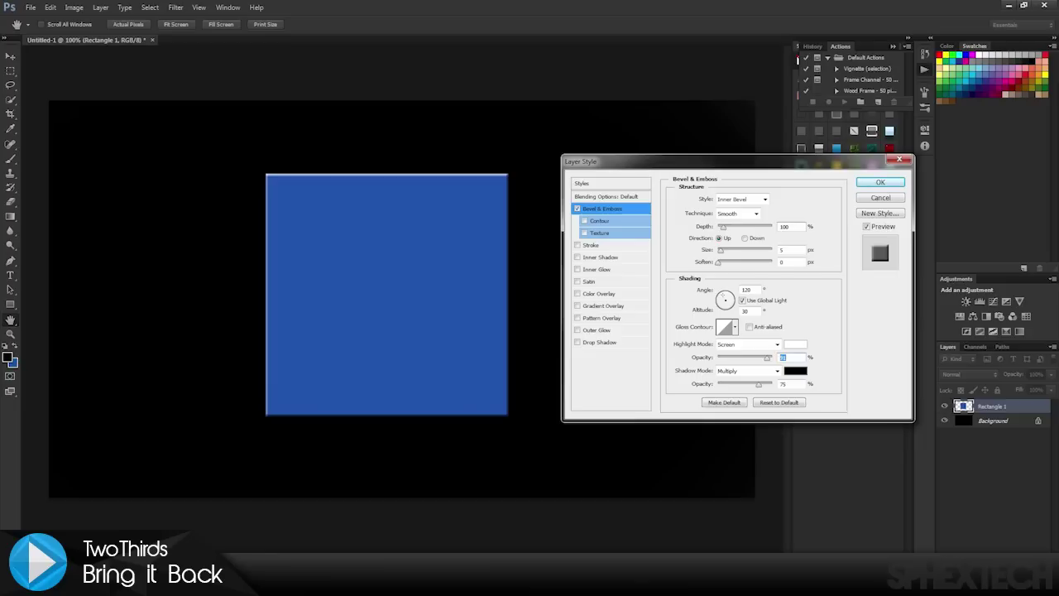
pyautogui.moveTo(719, 251); pyautogui.dragTo(724, 251)
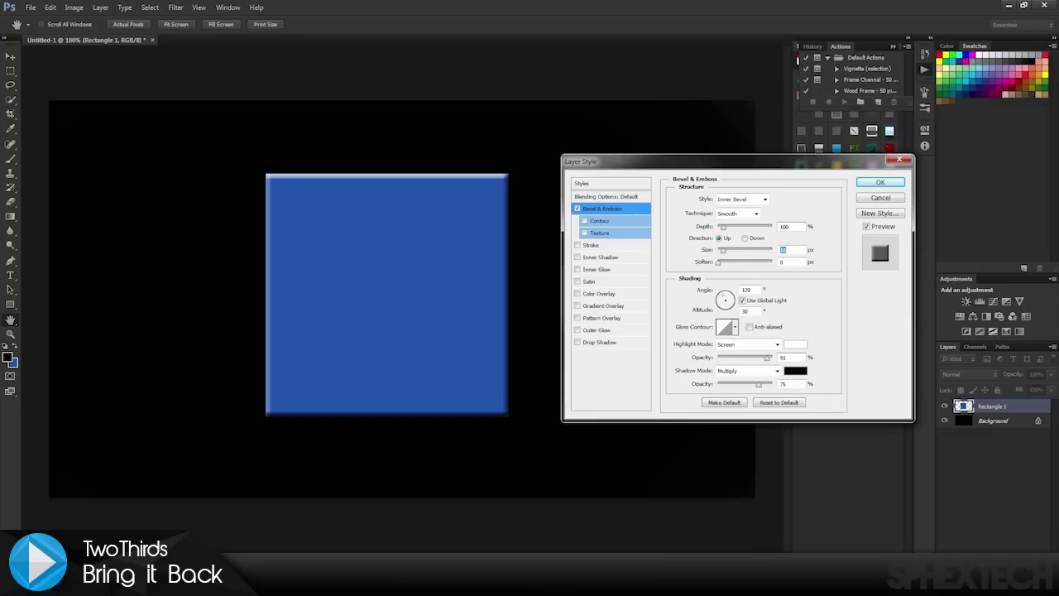
pyautogui.moveTo(723, 249); pyautogui.dragTo(720, 249)
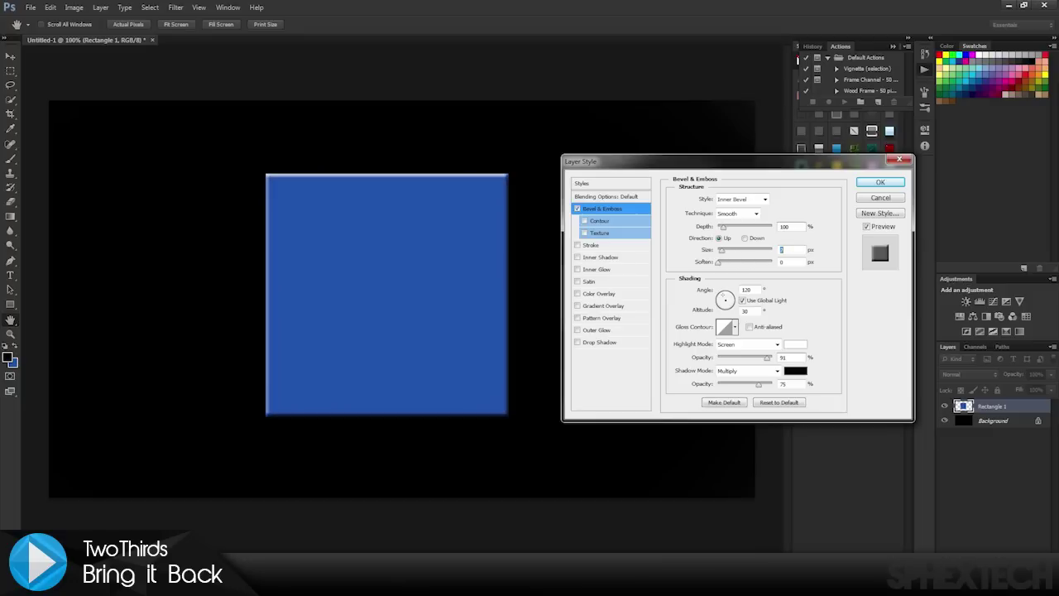
# Set bevel depth to 1000 and size to about 10, stepping the size up.
pyautogui.hotkey('shift', 'Tab')
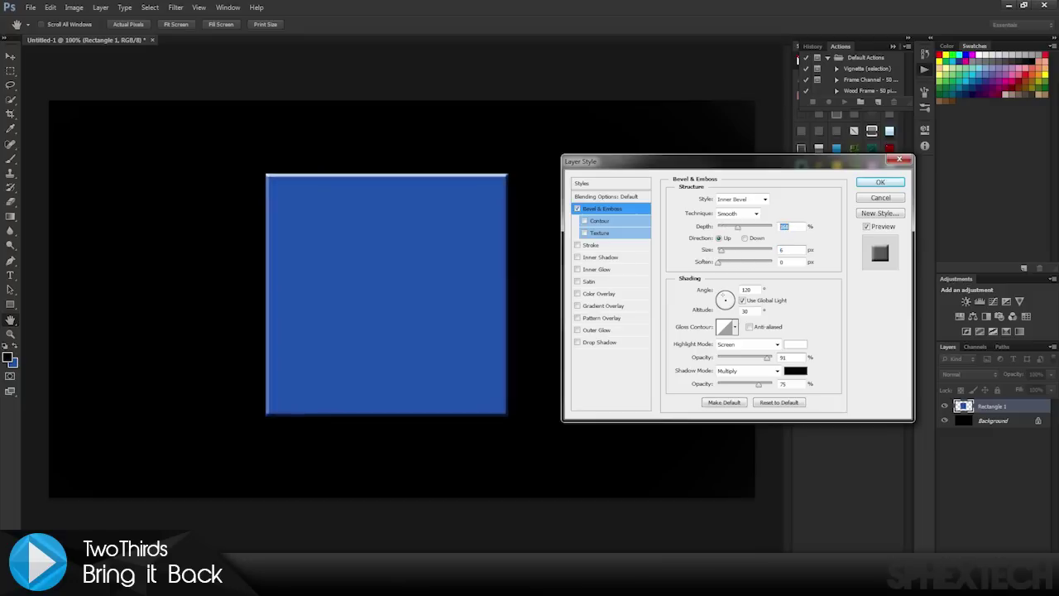
pyautogui.write('1000')
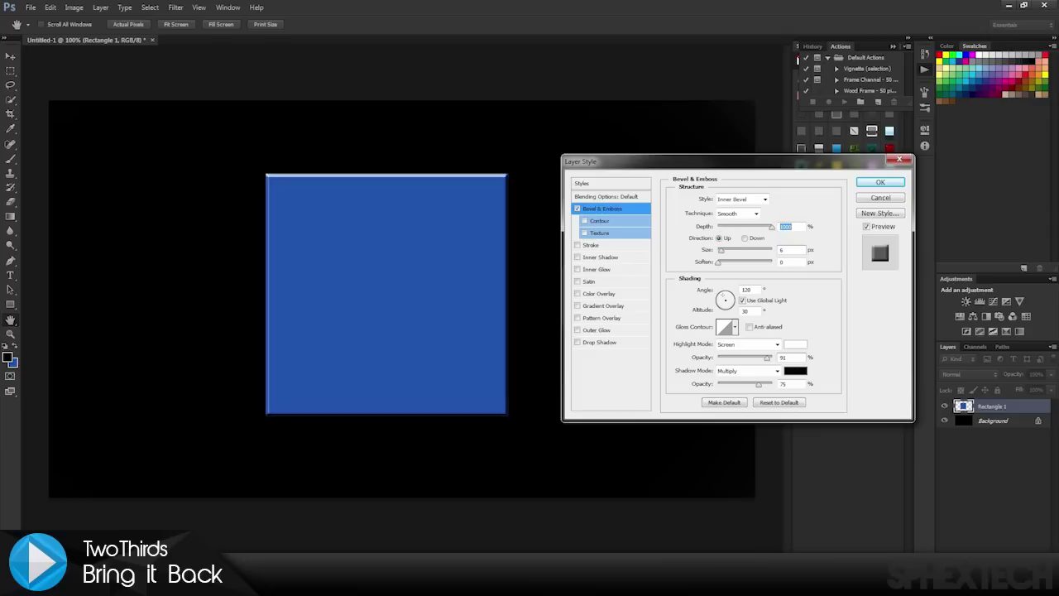
pyautogui.press('Tab')
pyautogui.write('1')
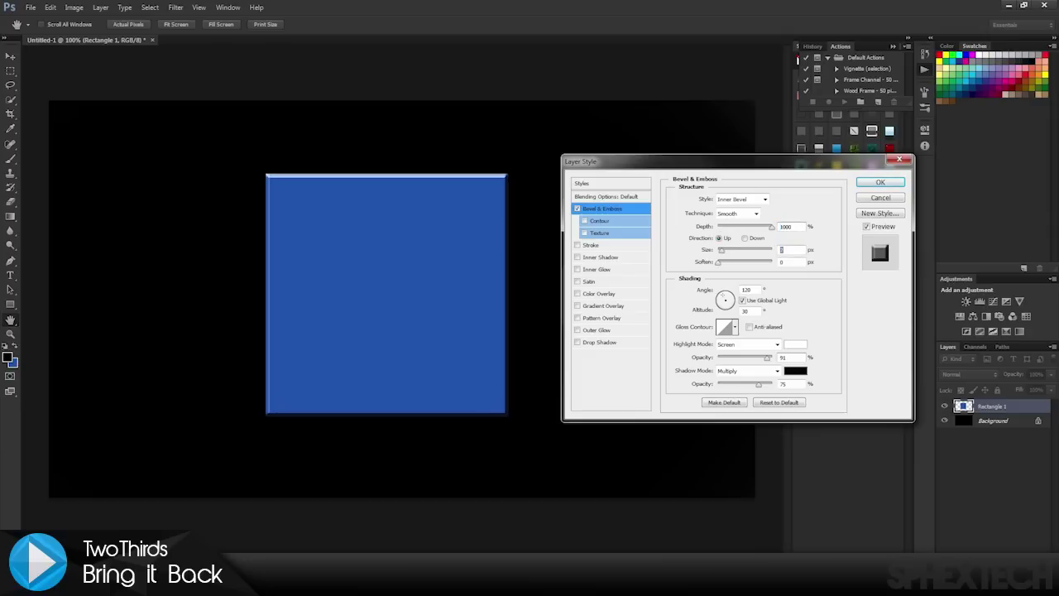
pyautogui.write('0')
pyautogui.press('BackSpace')
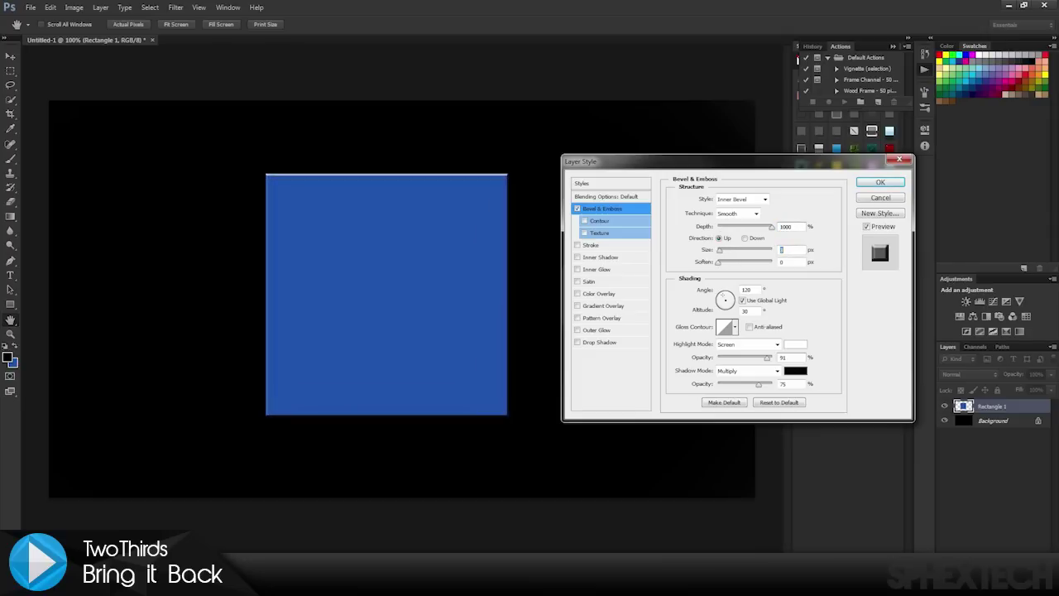
pyautogui.press('Up')
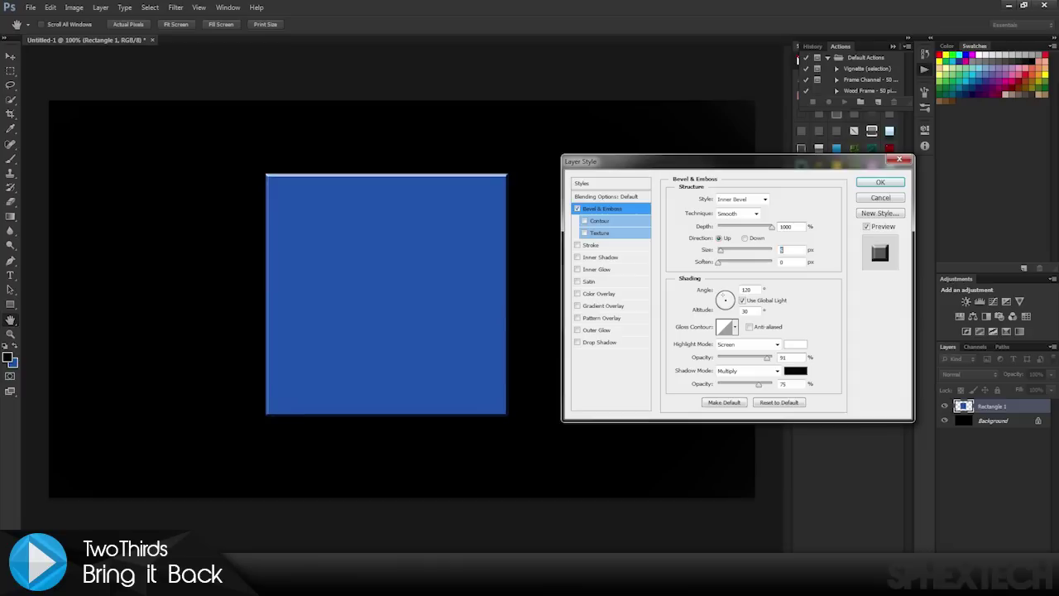
pyautogui.press('Up')
pyautogui.press('Up')
pyautogui.press('Up')
pyautogui.press('Up')
pyautogui.press('Up')
pyautogui.press('Up')
pyautogui.press('Up')
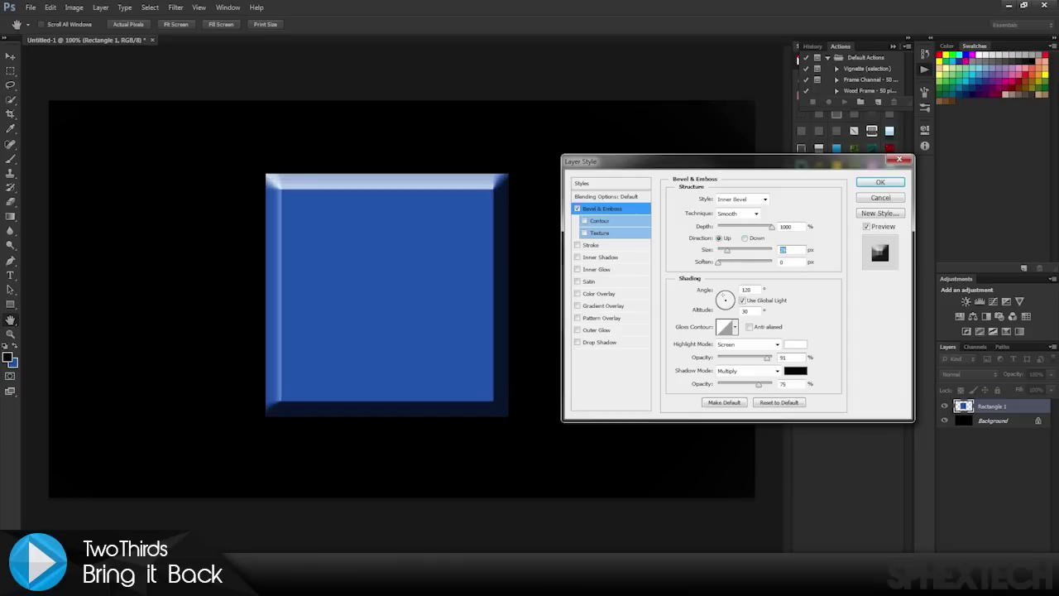
# Change bevel depth to 100 and size to 3, then shrink size and raise depth.
pyautogui.hotkey('shift', 'Tab')
pyautogui.write('100')
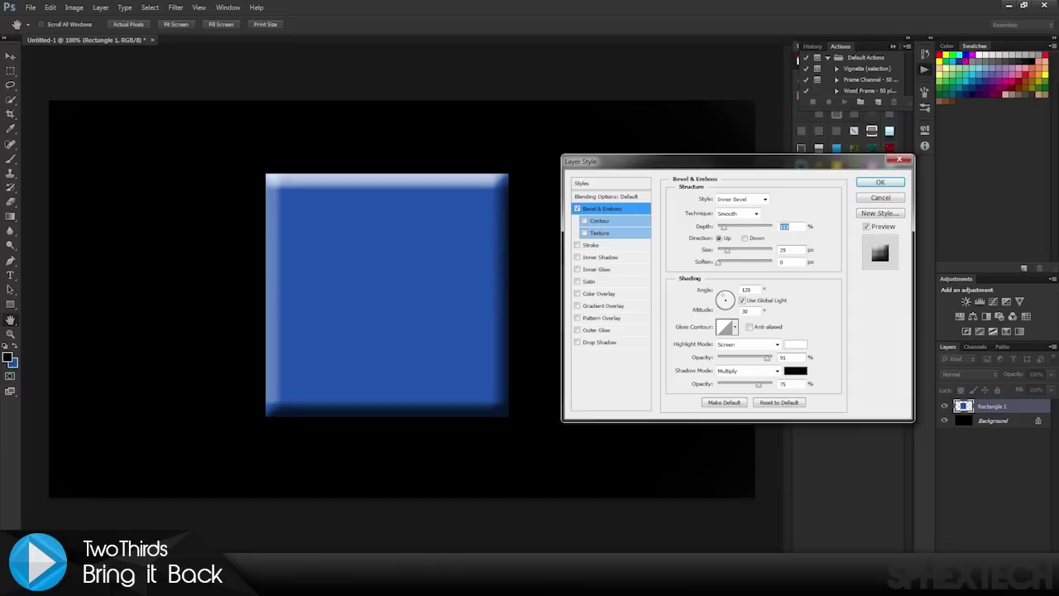
pyautogui.press('Up')
pyautogui.press('Up')
pyautogui.press('Up')
pyautogui.press('Tab')
pyautogui.write('3')
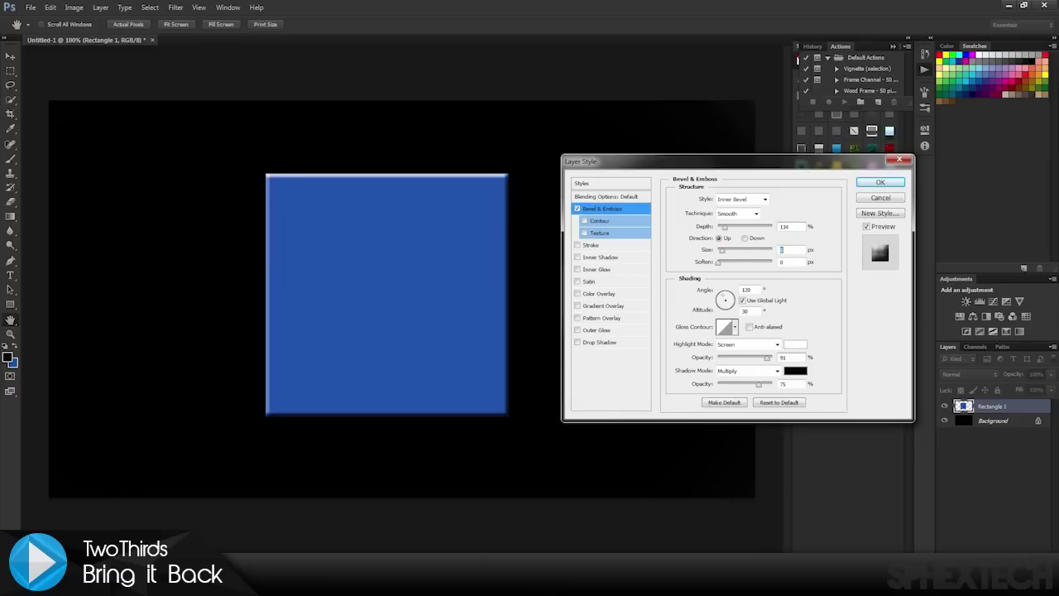
pyautogui.press('Down')
pyautogui.press('Down')
pyautogui.press('Down')
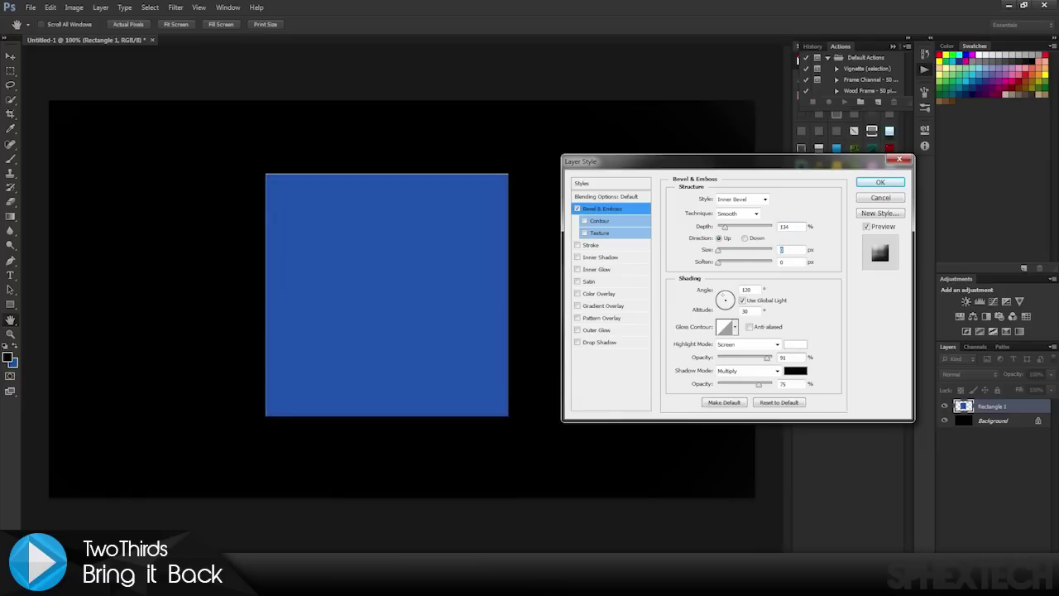
pyautogui.hotkey('shift', 'Tab')
pyautogui.hotkey('shift', 'Up')
pyautogui.hotkey('shift', 'Up')
pyautogui.hotkey('shift', 'Up')
# Set highlight opacity to 75, raise it toward 100, and set bevel size to 1.
pyautogui.click(785, 357)
pyautogui.write('75')
pyautogui.hotkey('shift', 'Up')
pyautogui.hotkey('shift', 'Up')
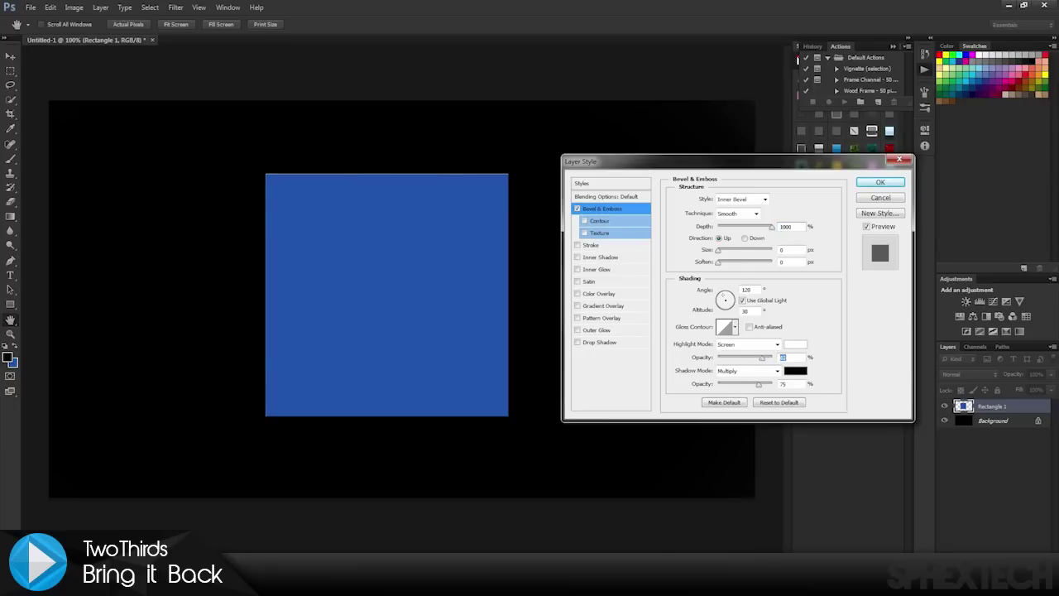
pyautogui.hotkey('shift', 'Up')
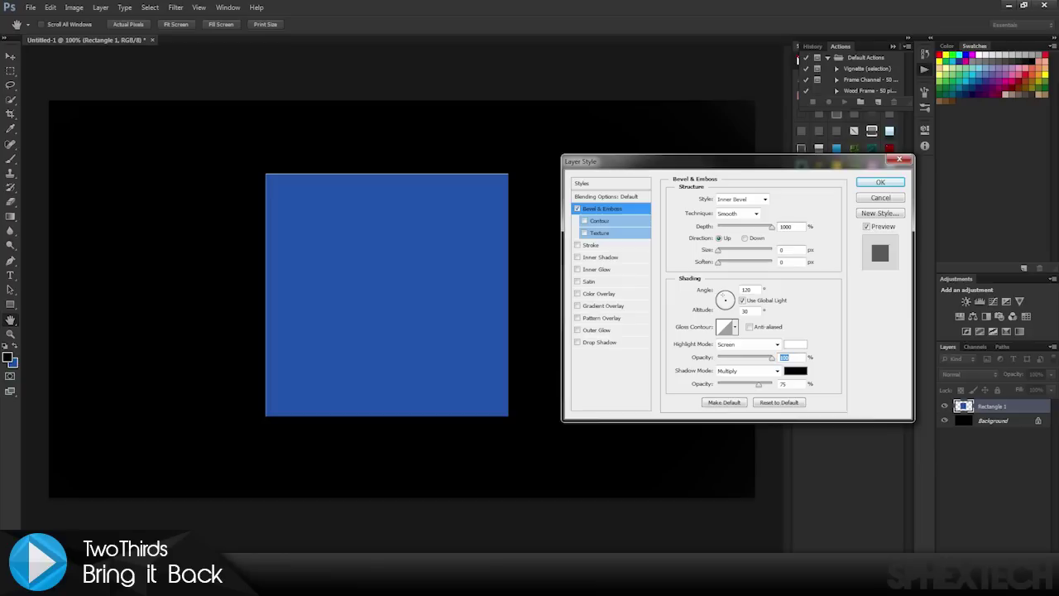
pyautogui.click(790, 249)
pyautogui.write('1')
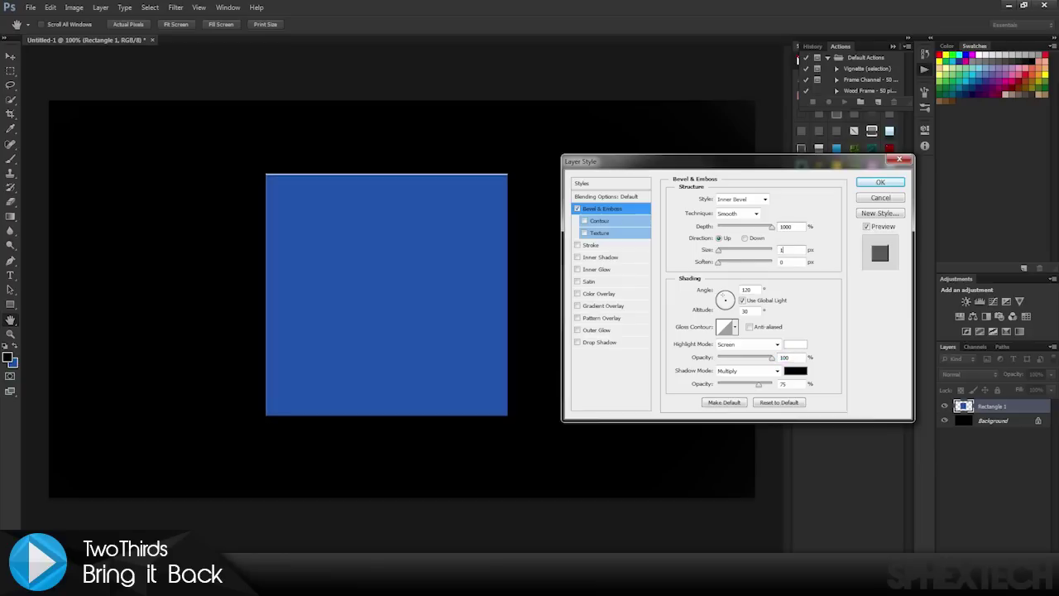
# Lower the highlight opacity to 27% and the shadow opacity to 48%.
pyautogui.click(783, 357)
pyautogui.hotkey('shift', 'Down')
pyautogui.hotkey('shift', 'Down')
pyautogui.hotkey('shift', 'Down')
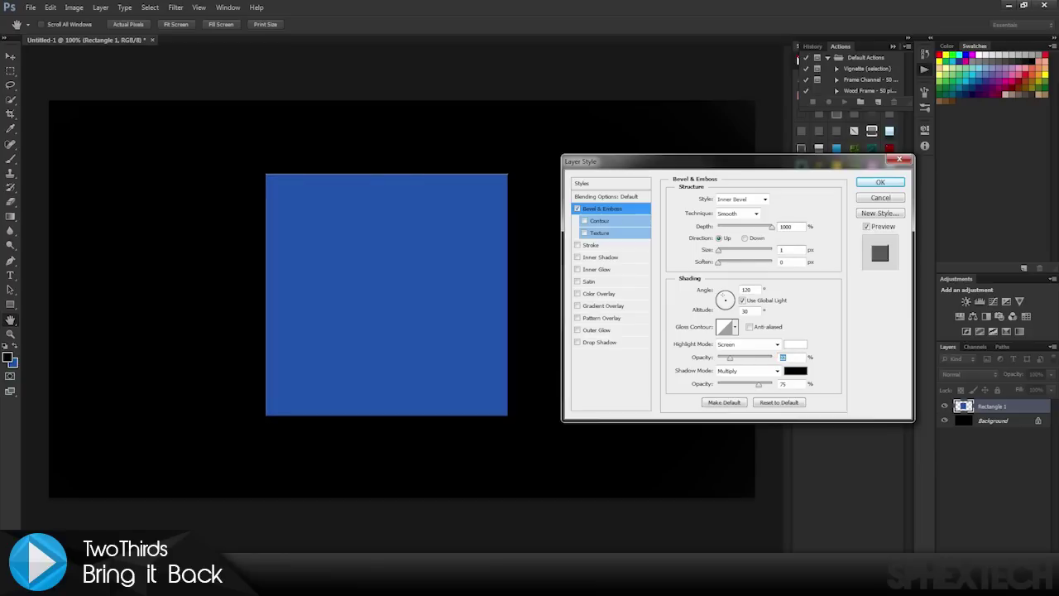
pyautogui.click(782, 383)
pyautogui.hotkey('shift', 'Down')
pyautogui.hotkey('shift', 'Down')
pyautogui.hotkey('shift', 'Down')
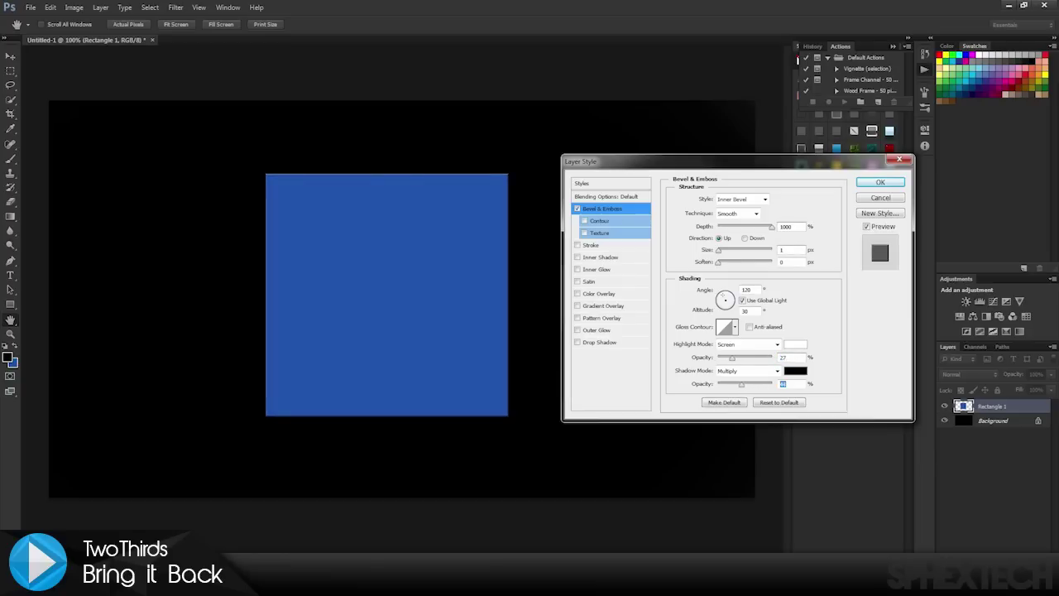
pyautogui.hotkey('shift', 'Down')
# Try bevel depth 327, size 250 and soften 15, then set depth to 100.
pyautogui.click(790, 226)
pyautogui.write('327')
pyautogui.press('Tab')
pyautogui.write('250')
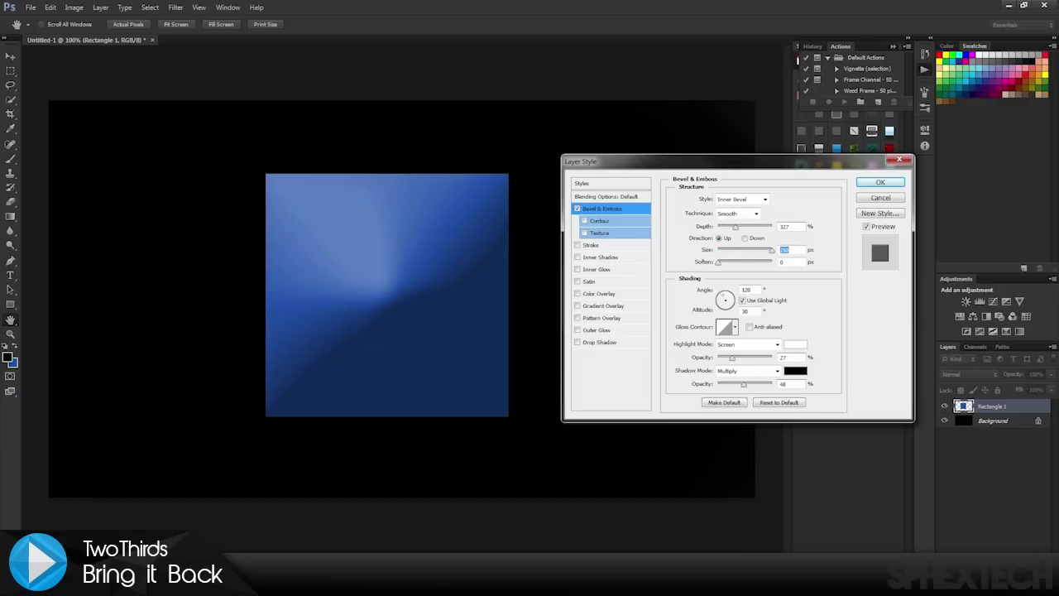
pyautogui.press('Tab')
pyautogui.write('15')
pyautogui.click(784, 226)
pyautogui.write('100')
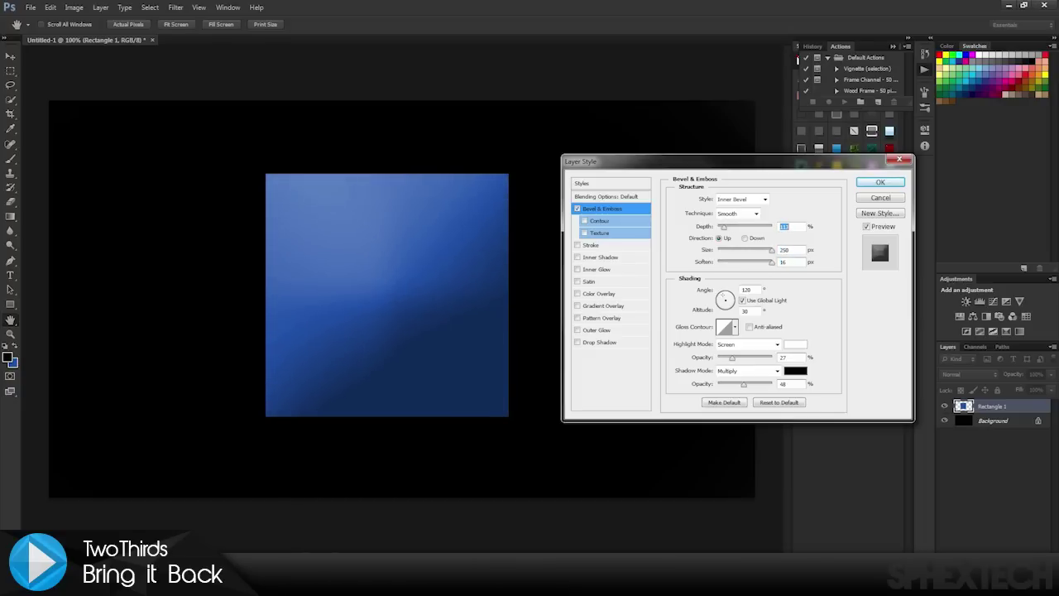
# Adjust bevel shadow opacity to 23% and highlight opacity to 24%.
pyautogui.click(783, 383)
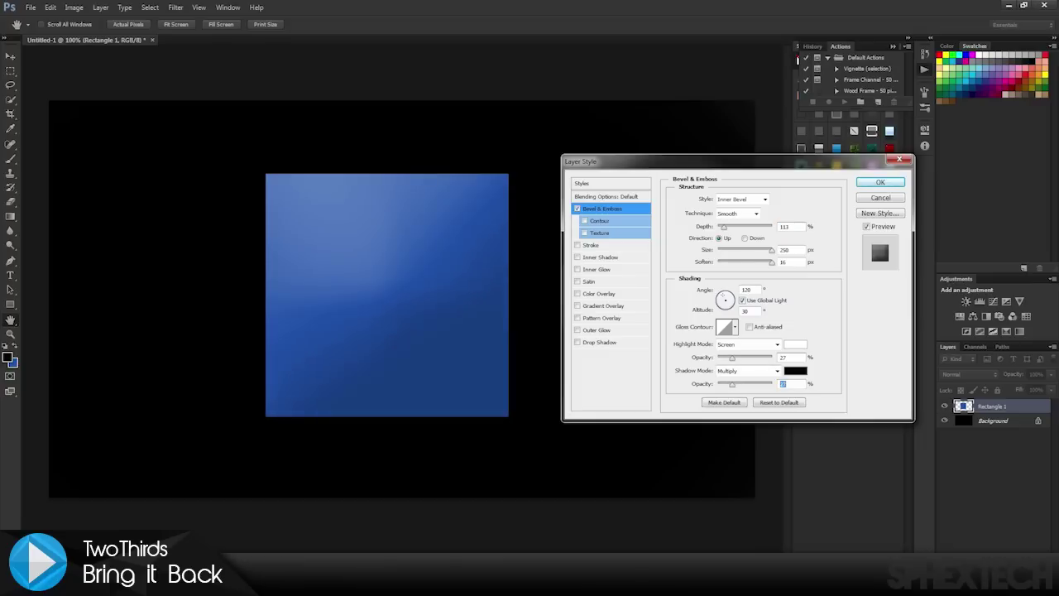
pyautogui.press('Up')
pyautogui.click(782, 356)
pyautogui.press('Up')
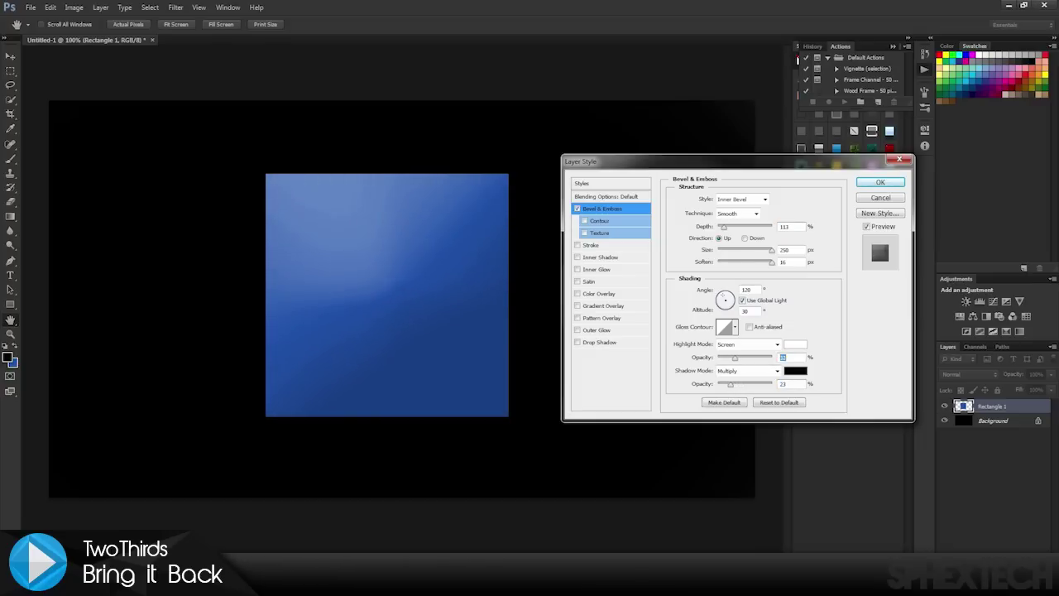
pyautogui.press('Down')
pyautogui.press('Down')
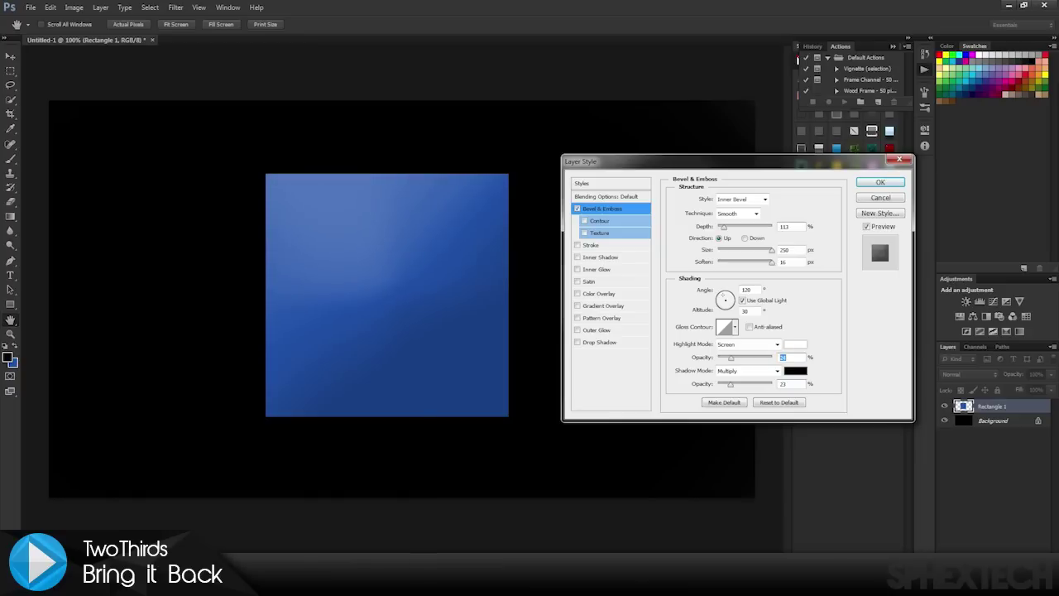
# Lower the depth, narrow the bevel size to 79 px, set soften to 2, and raise depth.
pyautogui.click(782, 225)
pyautogui.press('Down')
pyautogui.press('Down')
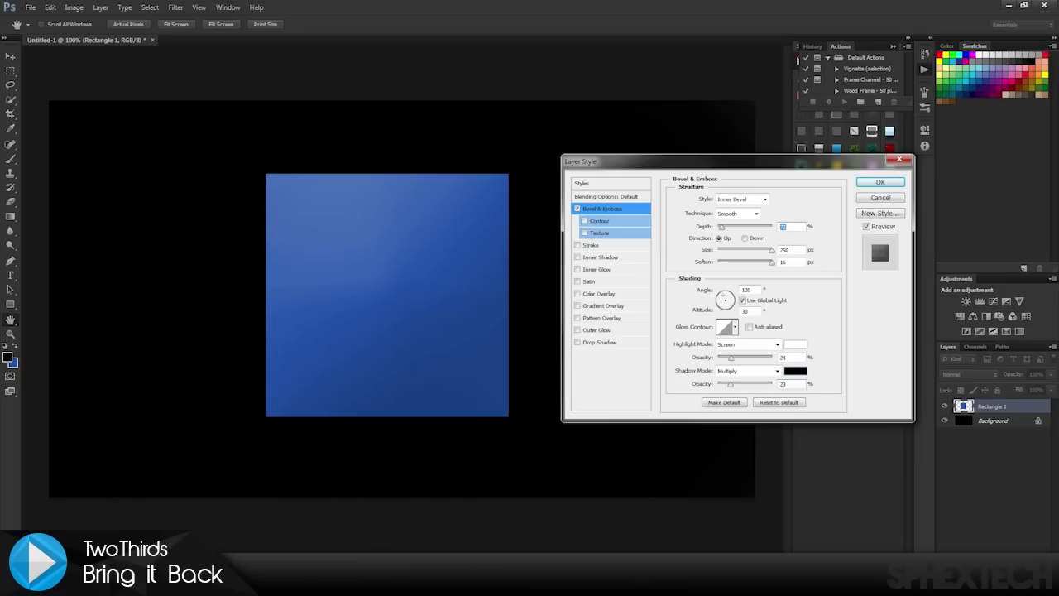
pyautogui.click(782, 249)
pyautogui.hotkey('shift', 'Down')
pyautogui.hotkey('shift', 'Down')
pyautogui.hotkey('shift', 'Down')
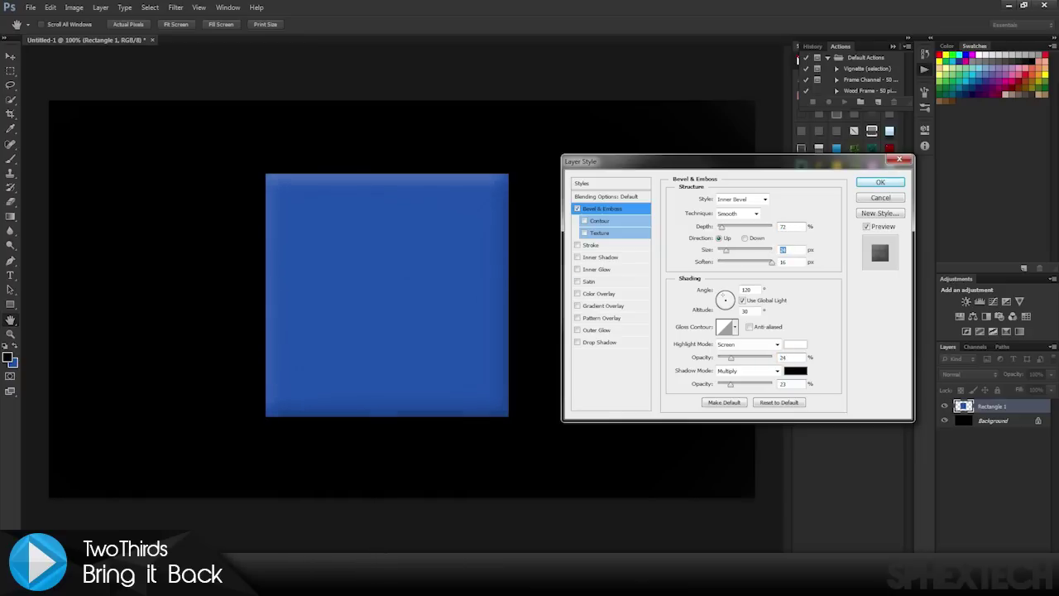
pyautogui.hotkey('shift', 'Down')
pyautogui.hotkey('shift', 'Down')
pyautogui.hotkey('shift', 'Down')
pyautogui.hotkey('shift', 'Down')
pyautogui.press('Down')
pyautogui.press('Down')
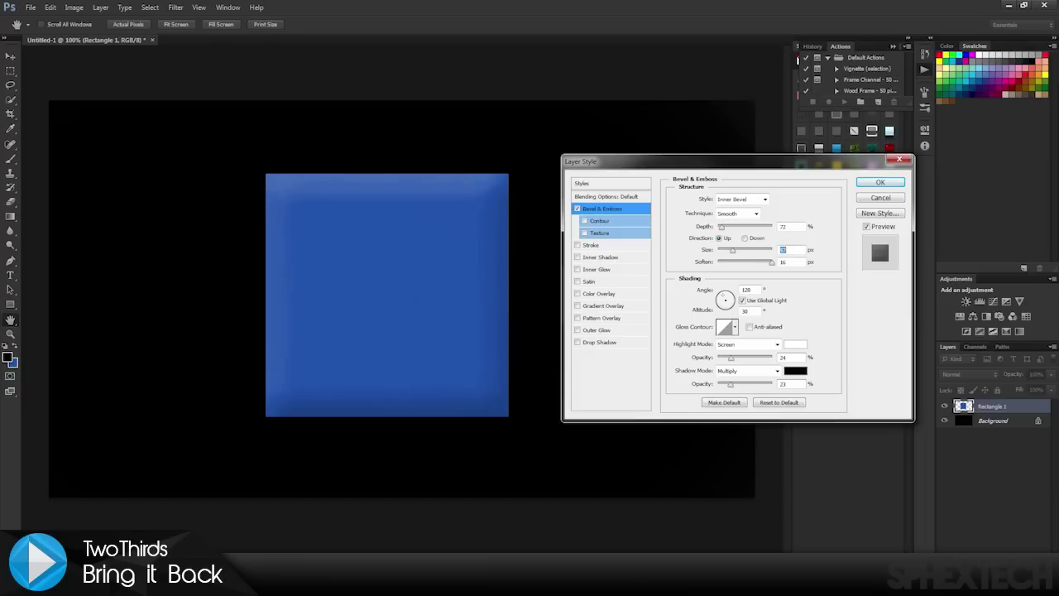
pyautogui.press('Down')
pyautogui.press('Down')
pyautogui.press('Down')
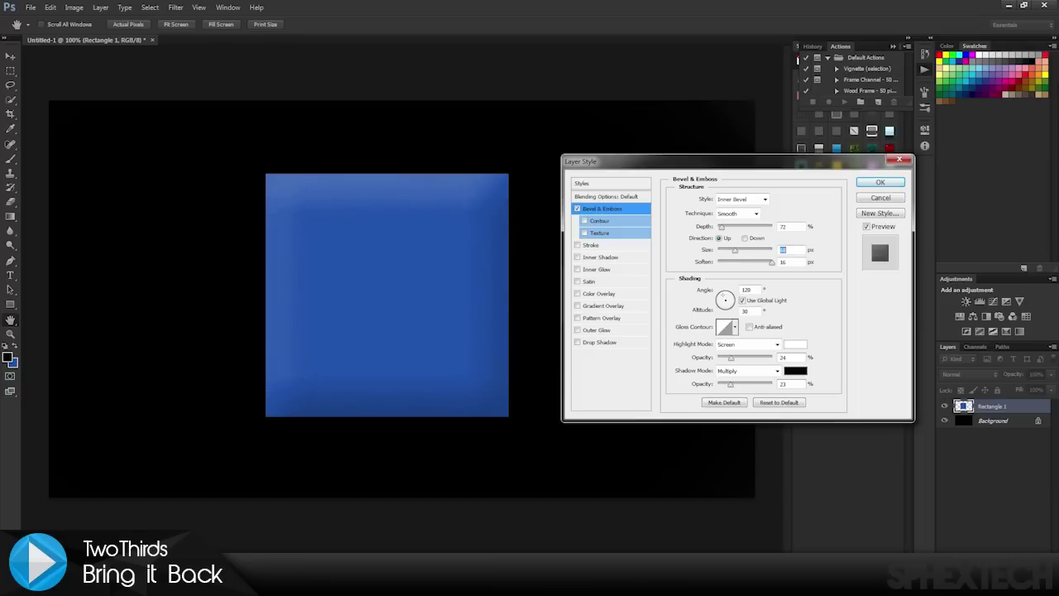
pyautogui.press('Up')
pyautogui.press('Tab')
pyautogui.write('2')
pyautogui.hotkey('shift', 'Tab')
pyautogui.hotkey('shift', 'Tab')
pyautogui.hotkey('shift', 'Up')
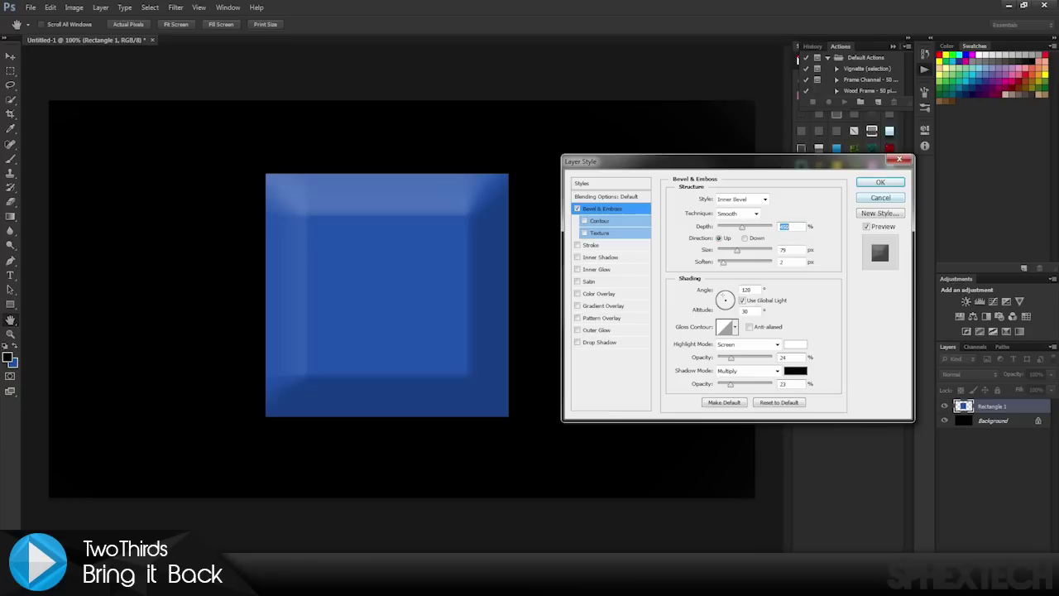
# Cancel the Layer Style dialog with Esc, discarding the bevel.
pyautogui.press('Escape')
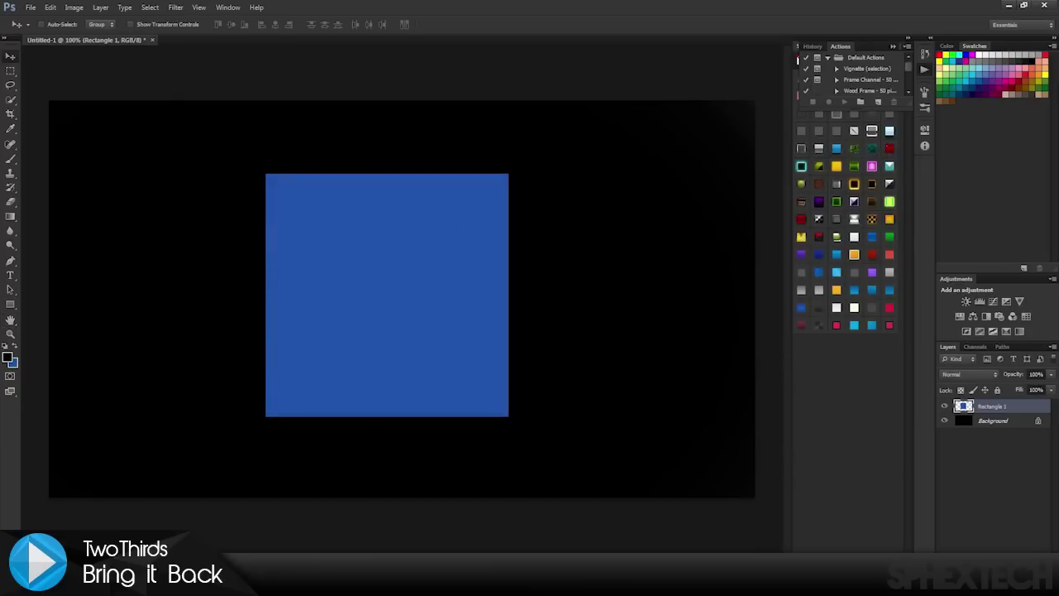
# Collapse the History/Actions panel and drag the blue square slightly down.
pyautogui.click(992, 420)
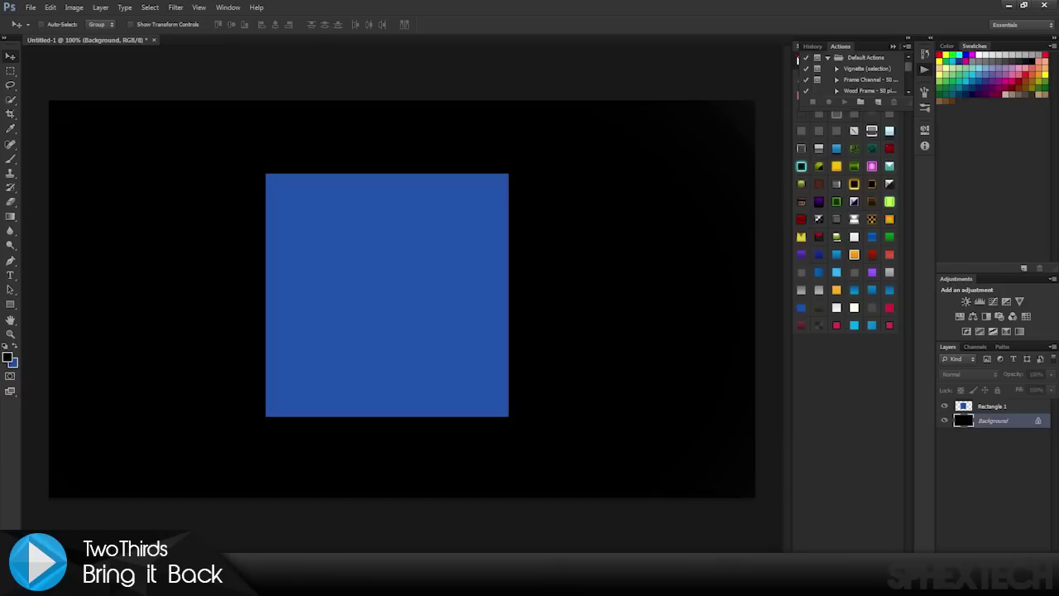
pyautogui.hotkey('alt', 'F9')
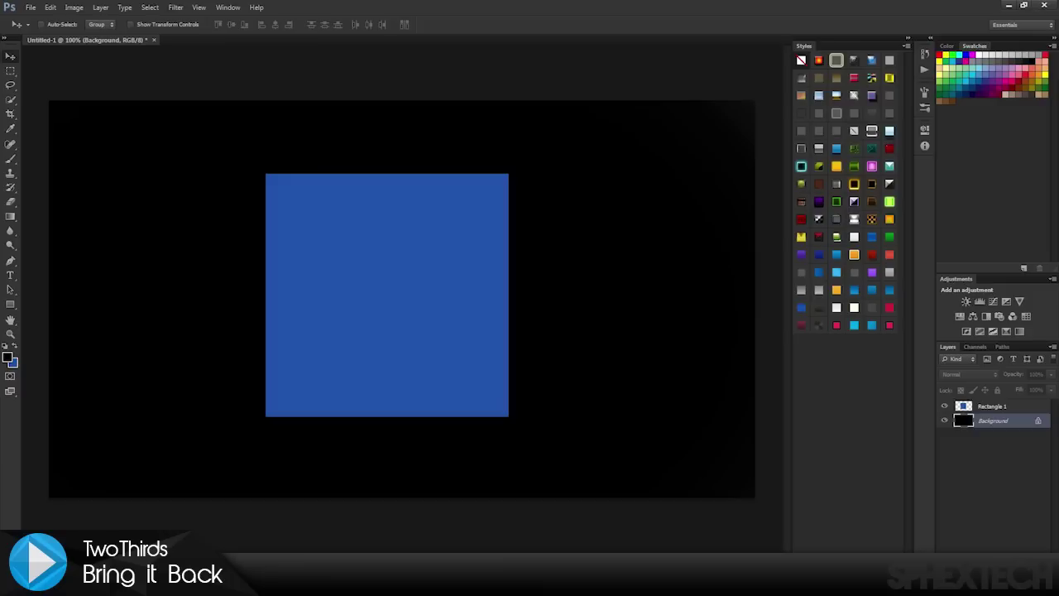
pyautogui.click(991, 406)
pyautogui.moveTo(453, 291); pyautogui.dragTo(450, 299)
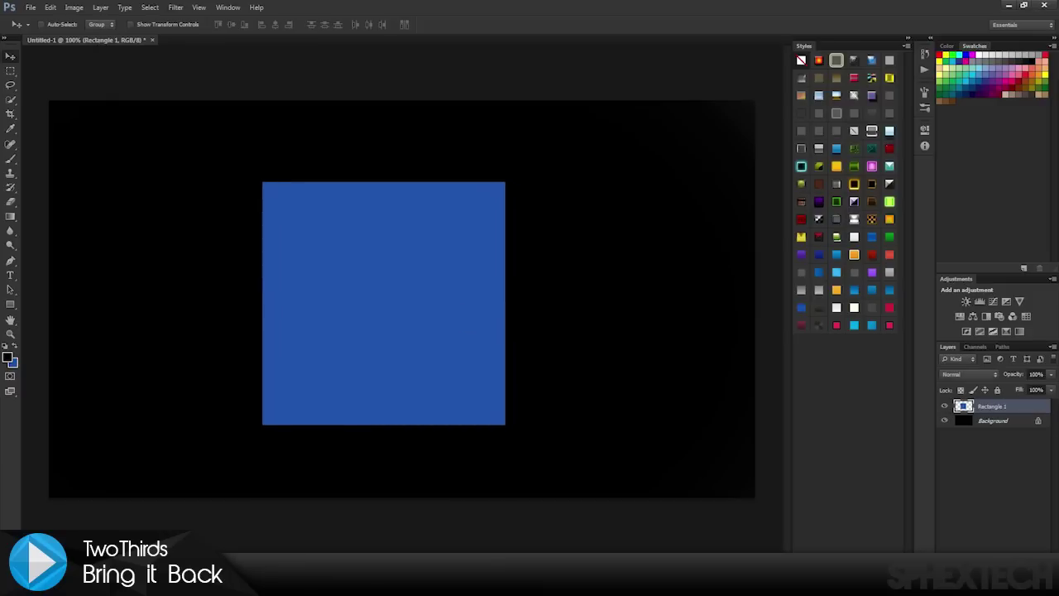
# Move the blue square slightly right and nudge it one pixel right and down.
pyautogui.hotkey('ctrl', 't')
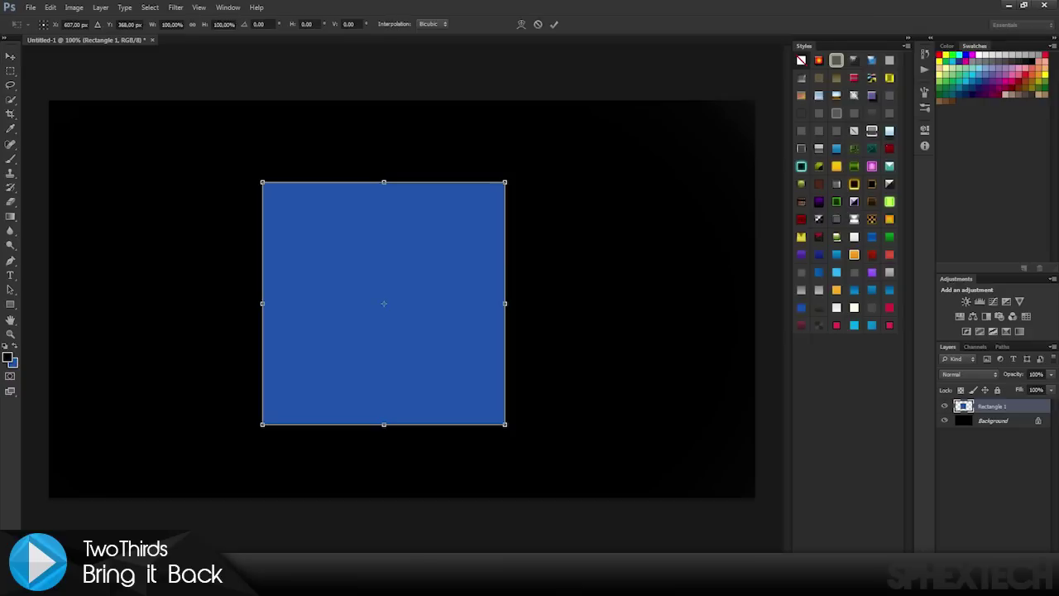
pyautogui.press('Return')
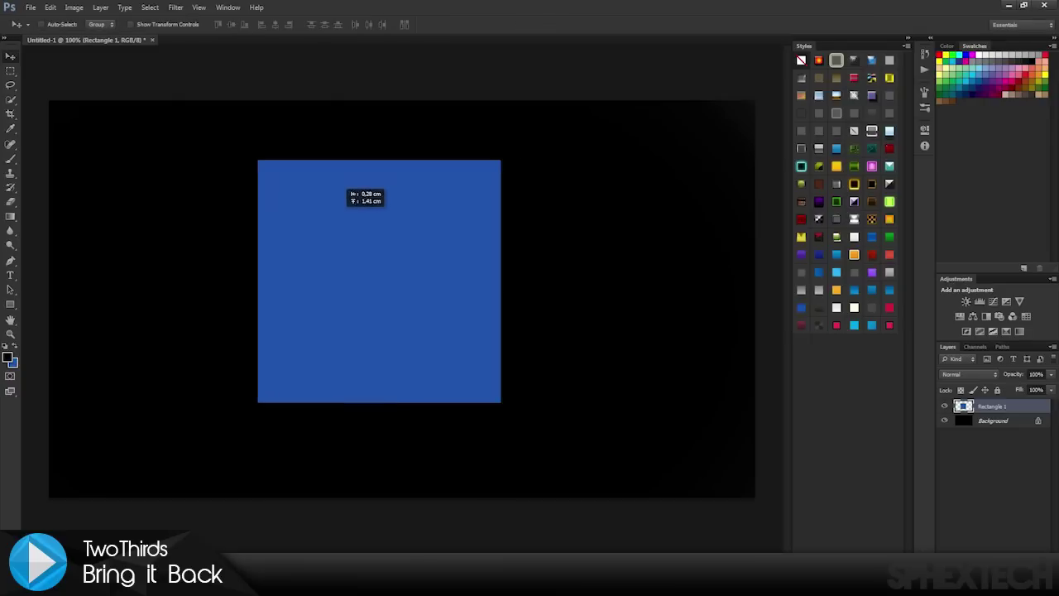
pyautogui.moveTo(364, 217); pyautogui.dragTo(368, 216)
pyautogui.press('Right')
pyautogui.press('Right')
pyautogui.press('Right')
pyautogui.press('Down')
pyautogui.press('Down')
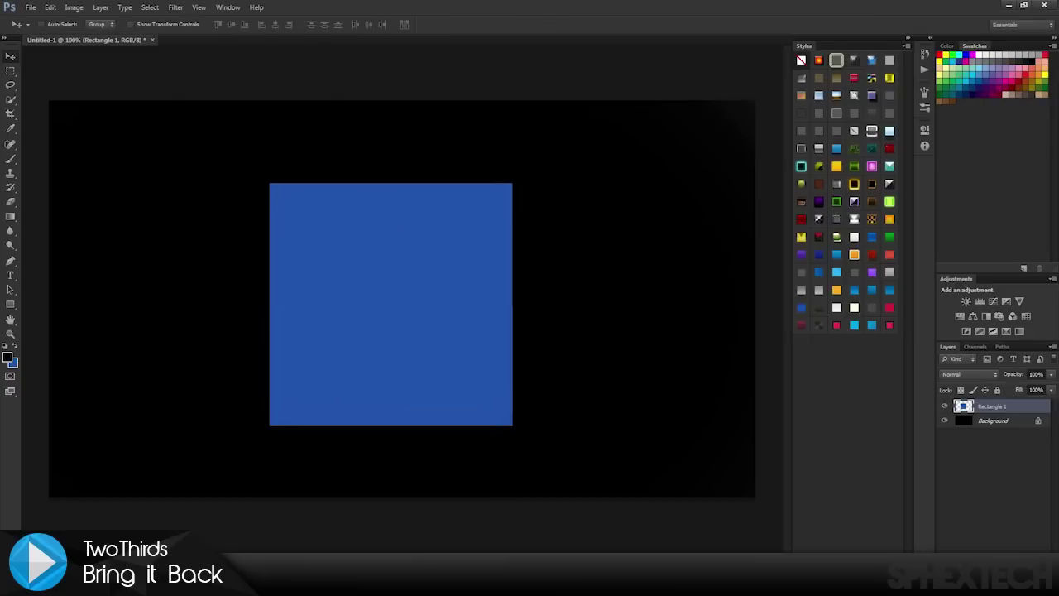